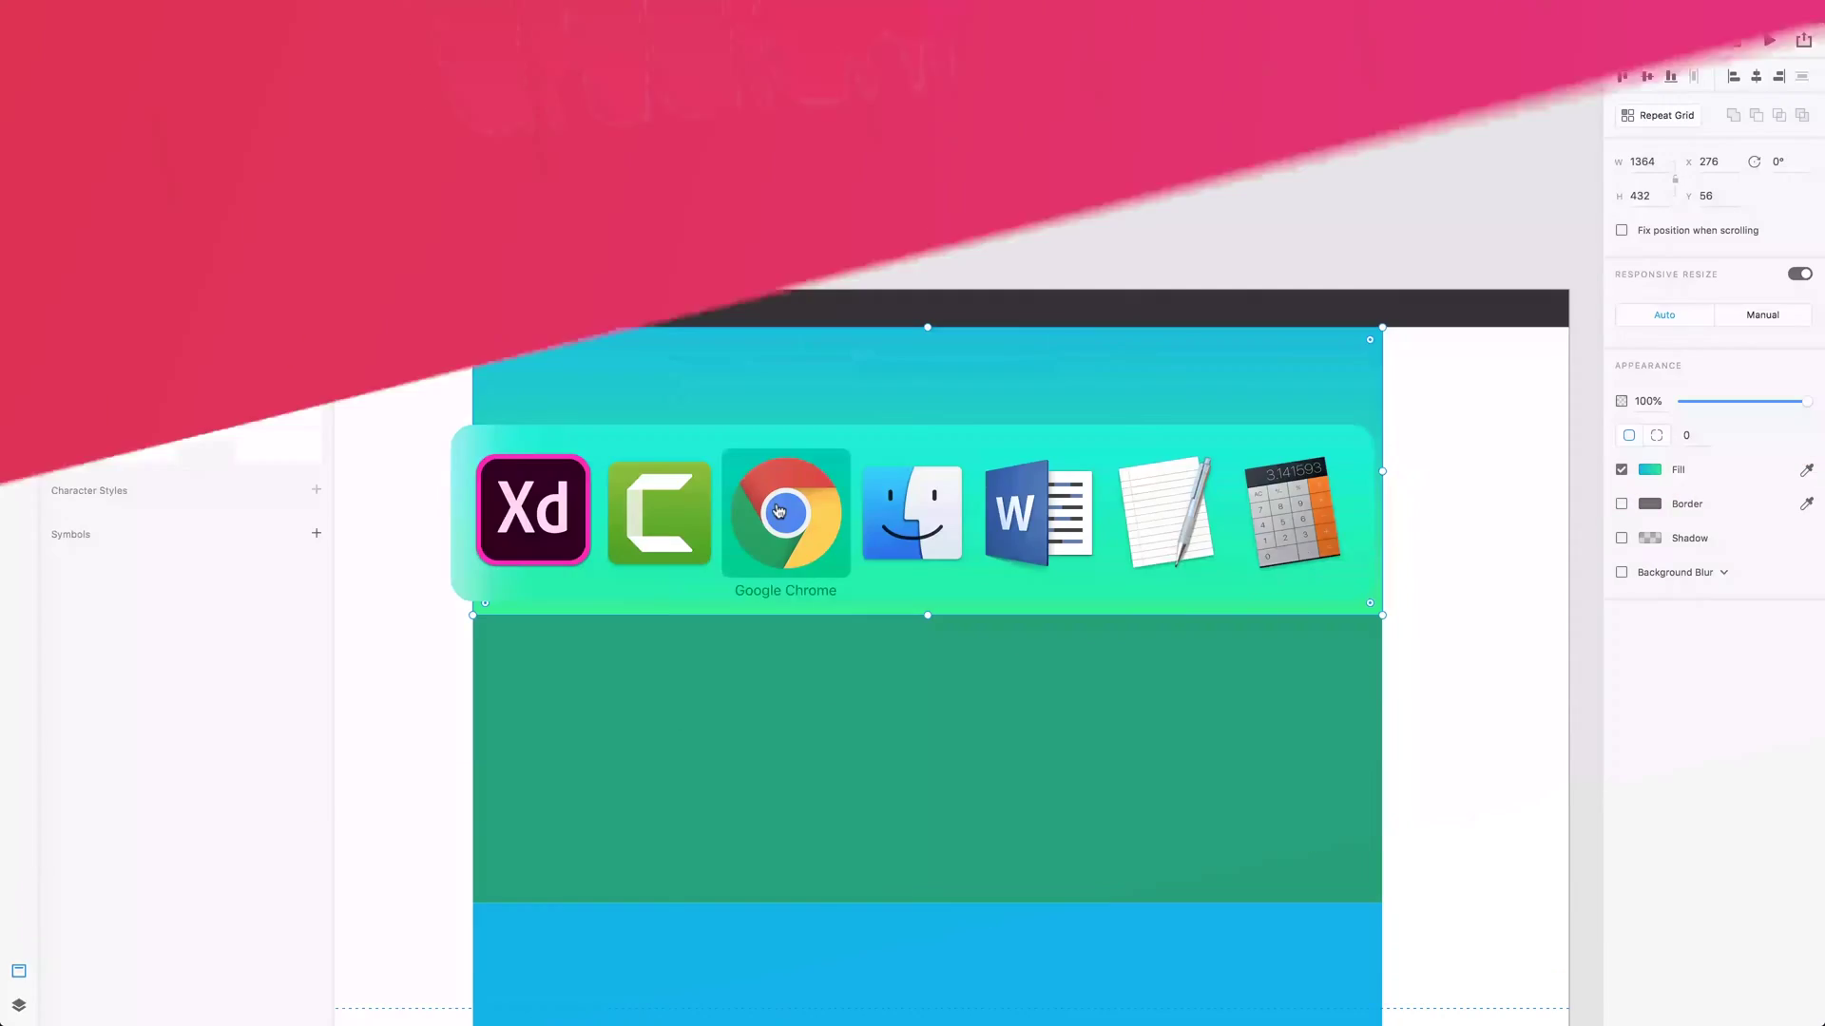
Step: View the Laracasts tab in Chrome, then bring up the Grabient gradient gallery
{"action": "left_click", "coordinate": [780, 510]}
{"action": "scroll", "coordinate": [1431, 442], "scroll_direction": "up", "scroll_amount": 5}
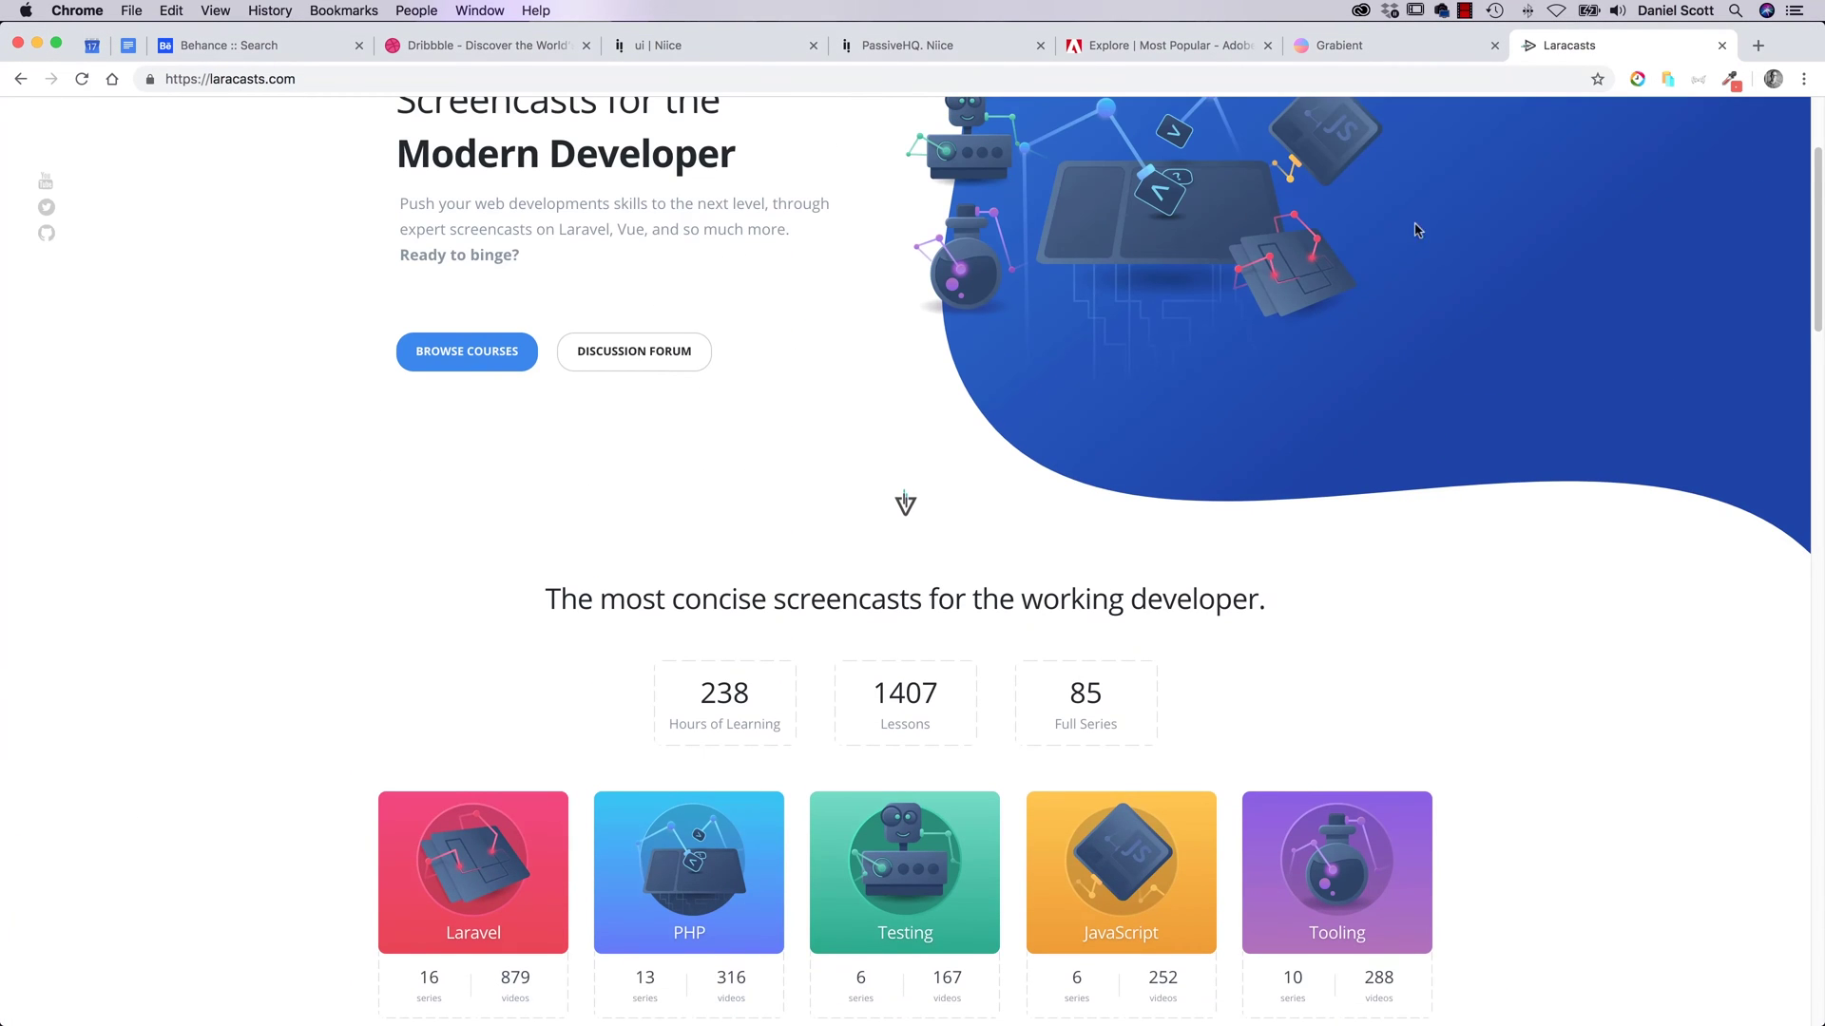
{"action": "left_click", "coordinate": [1339, 45]}
{"action": "scroll", "coordinate": [1549, 745], "scroll_direction": "up", "scroll_amount": 5}
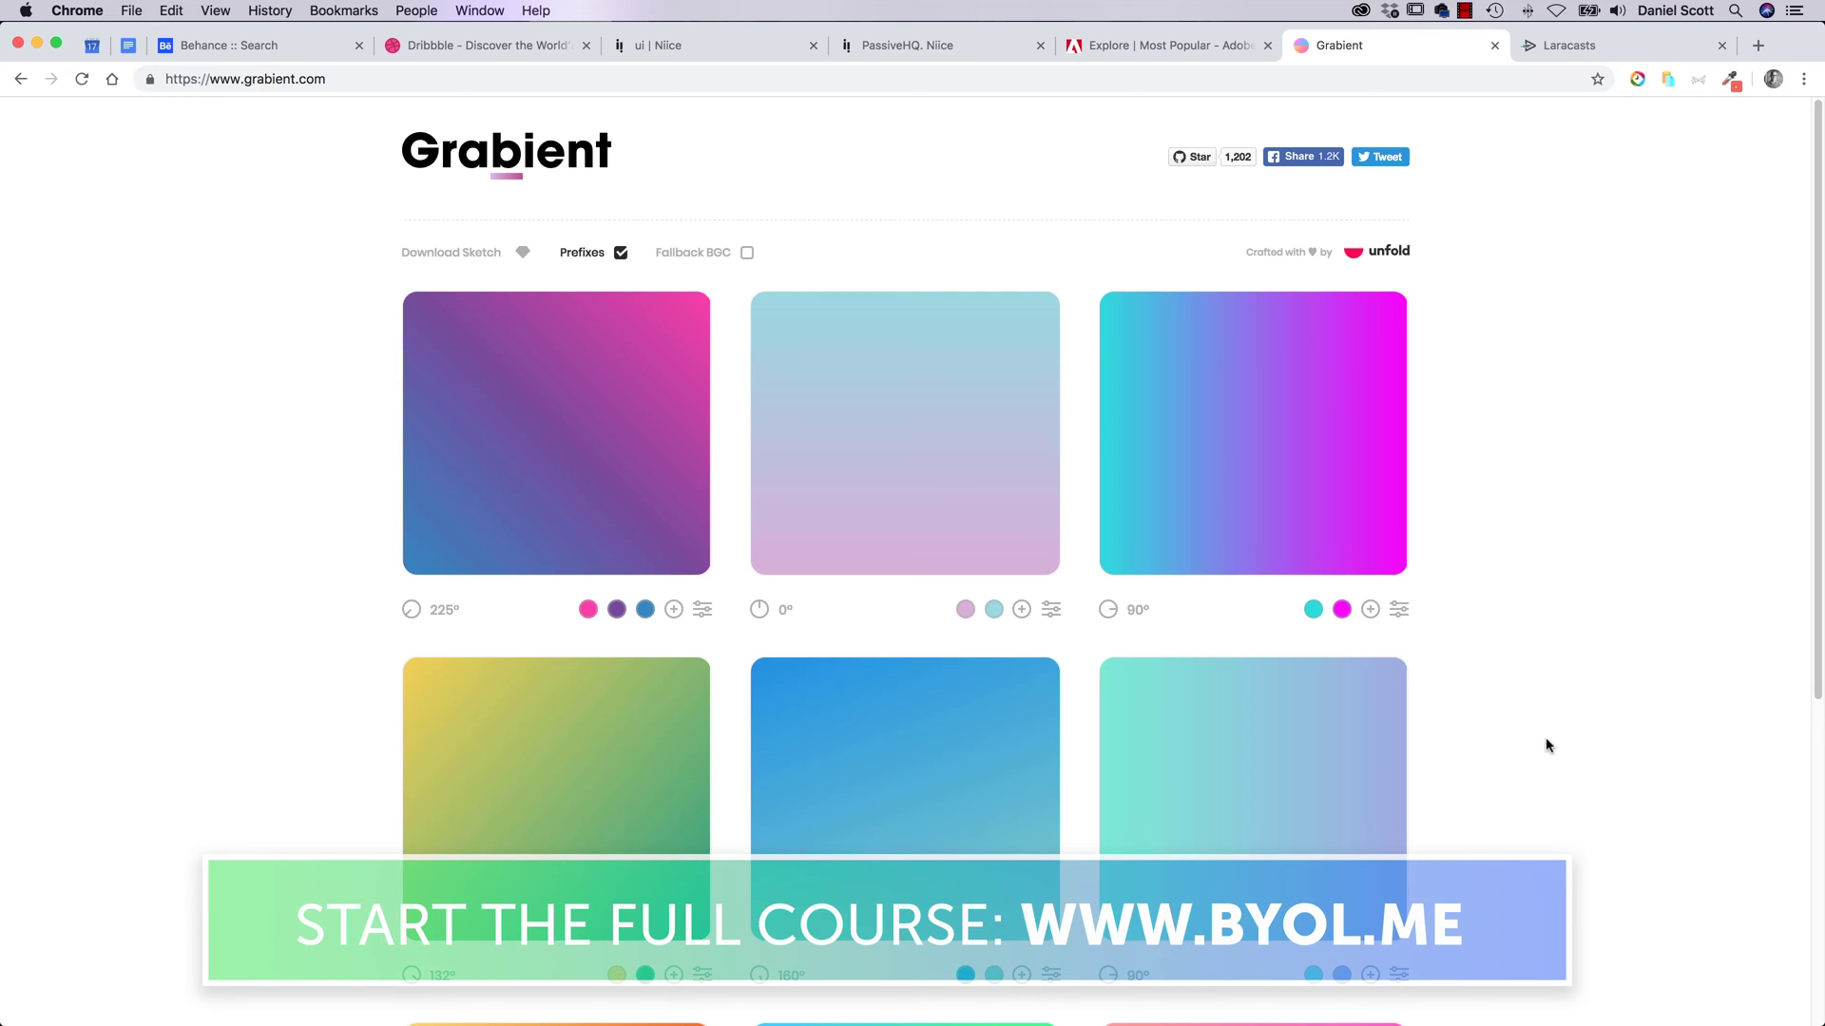
Step: Give the green hero box a Linear Gradient fill, after briefly trying Radial
{"action": "key", "text": "super+Tab"}
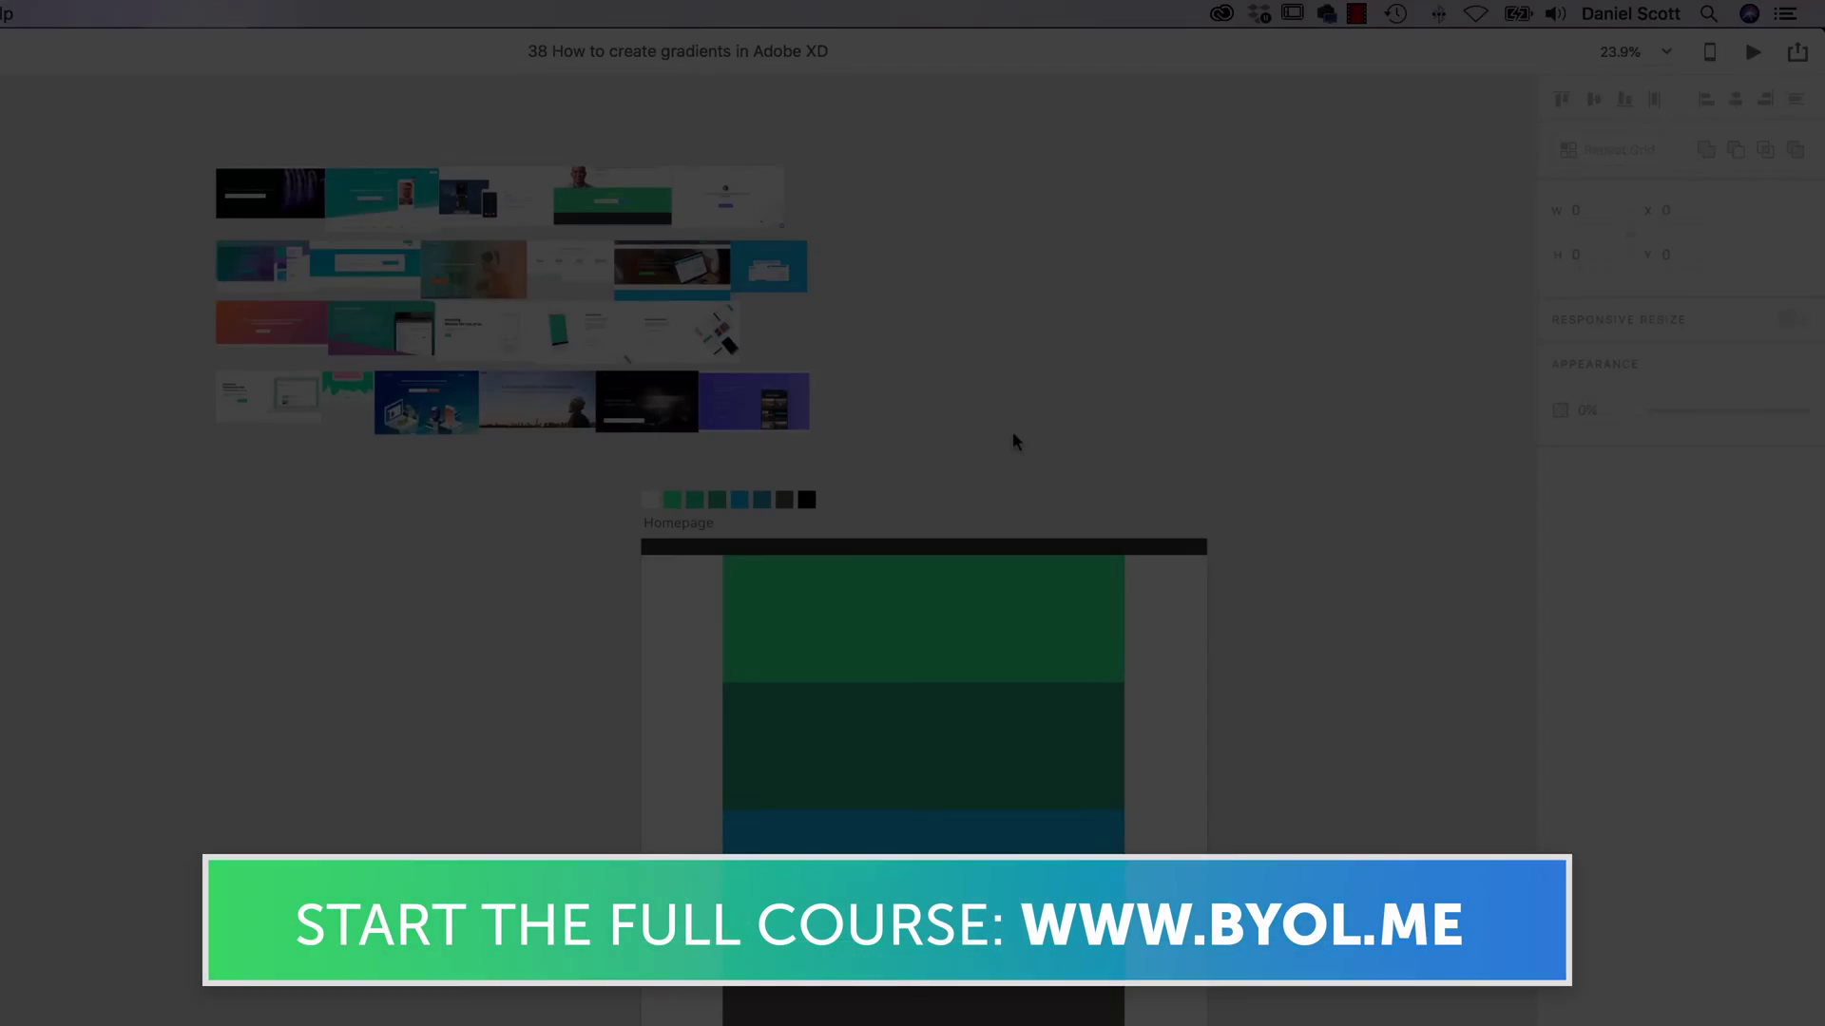
{"action": "left_click_drag", "start_coordinate": [1099, 597], "coordinate": [750, 600]}
{"action": "scroll", "coordinate": [506, 643], "scroll_direction": "up", "scroll_amount": 3}
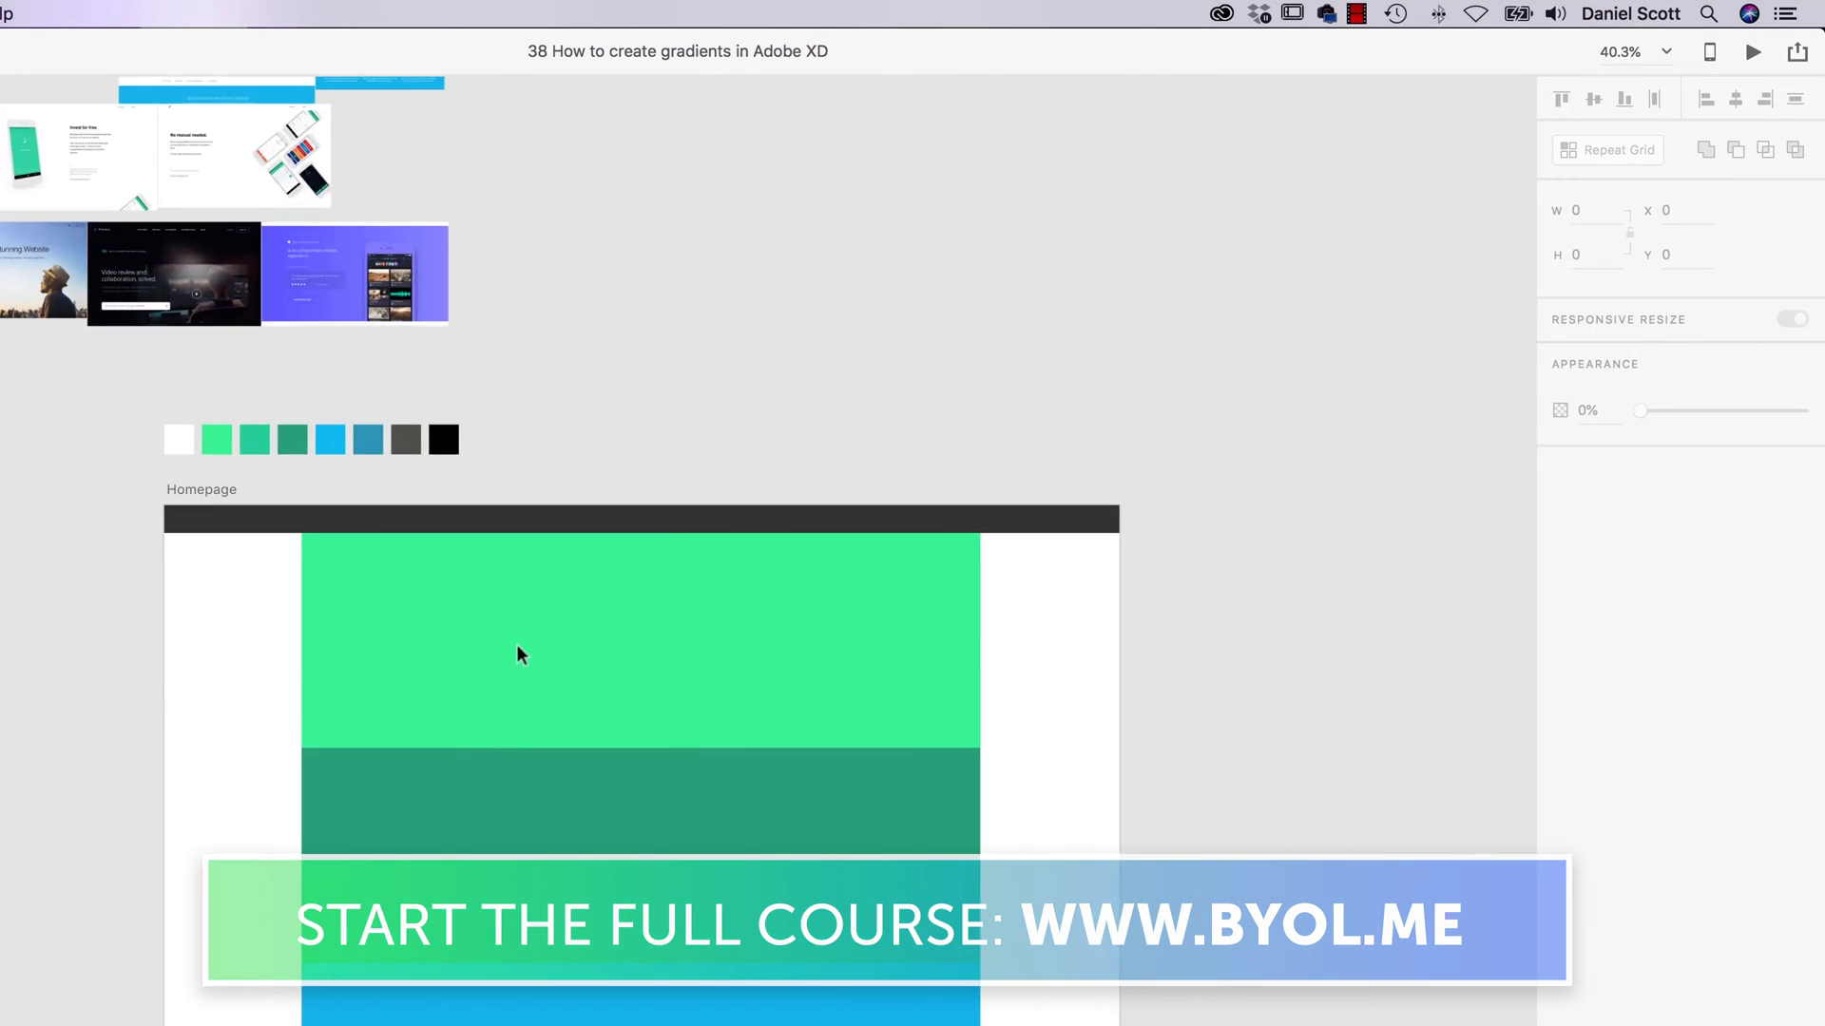
{"action": "left_click", "coordinate": [856, 572]}
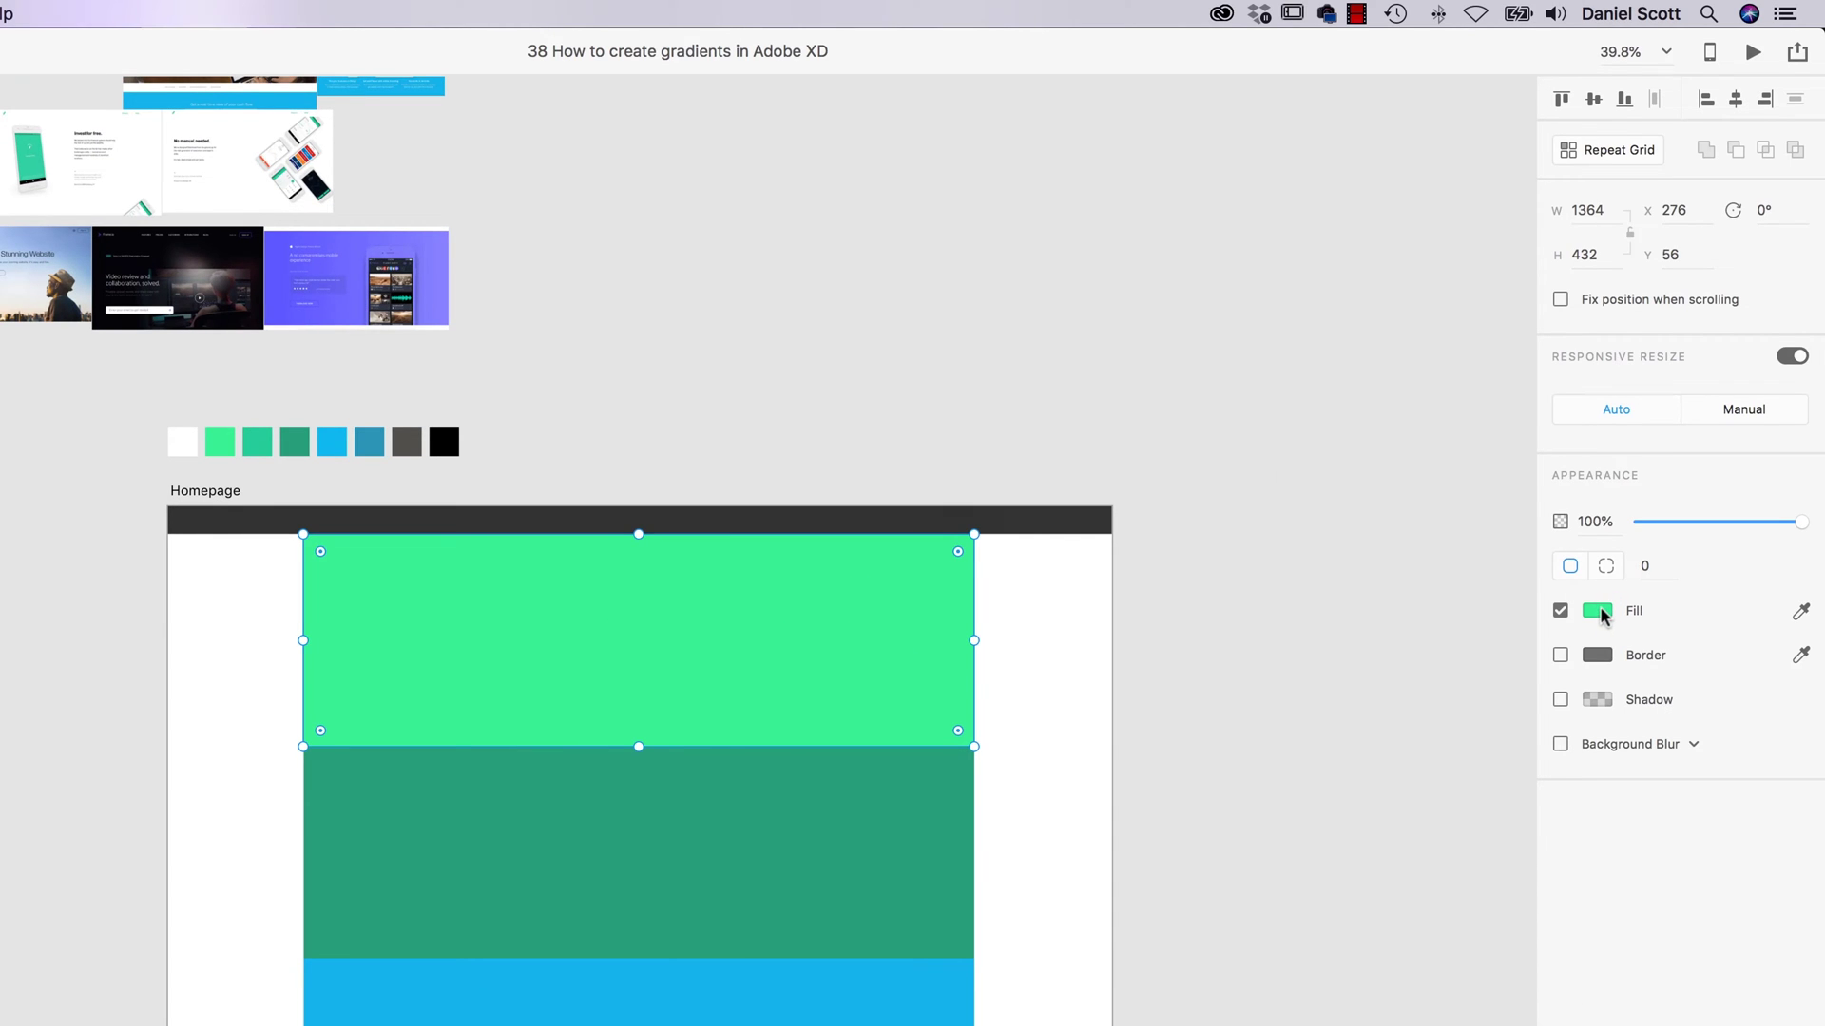
{"action": "left_click", "coordinate": [1600, 614]}
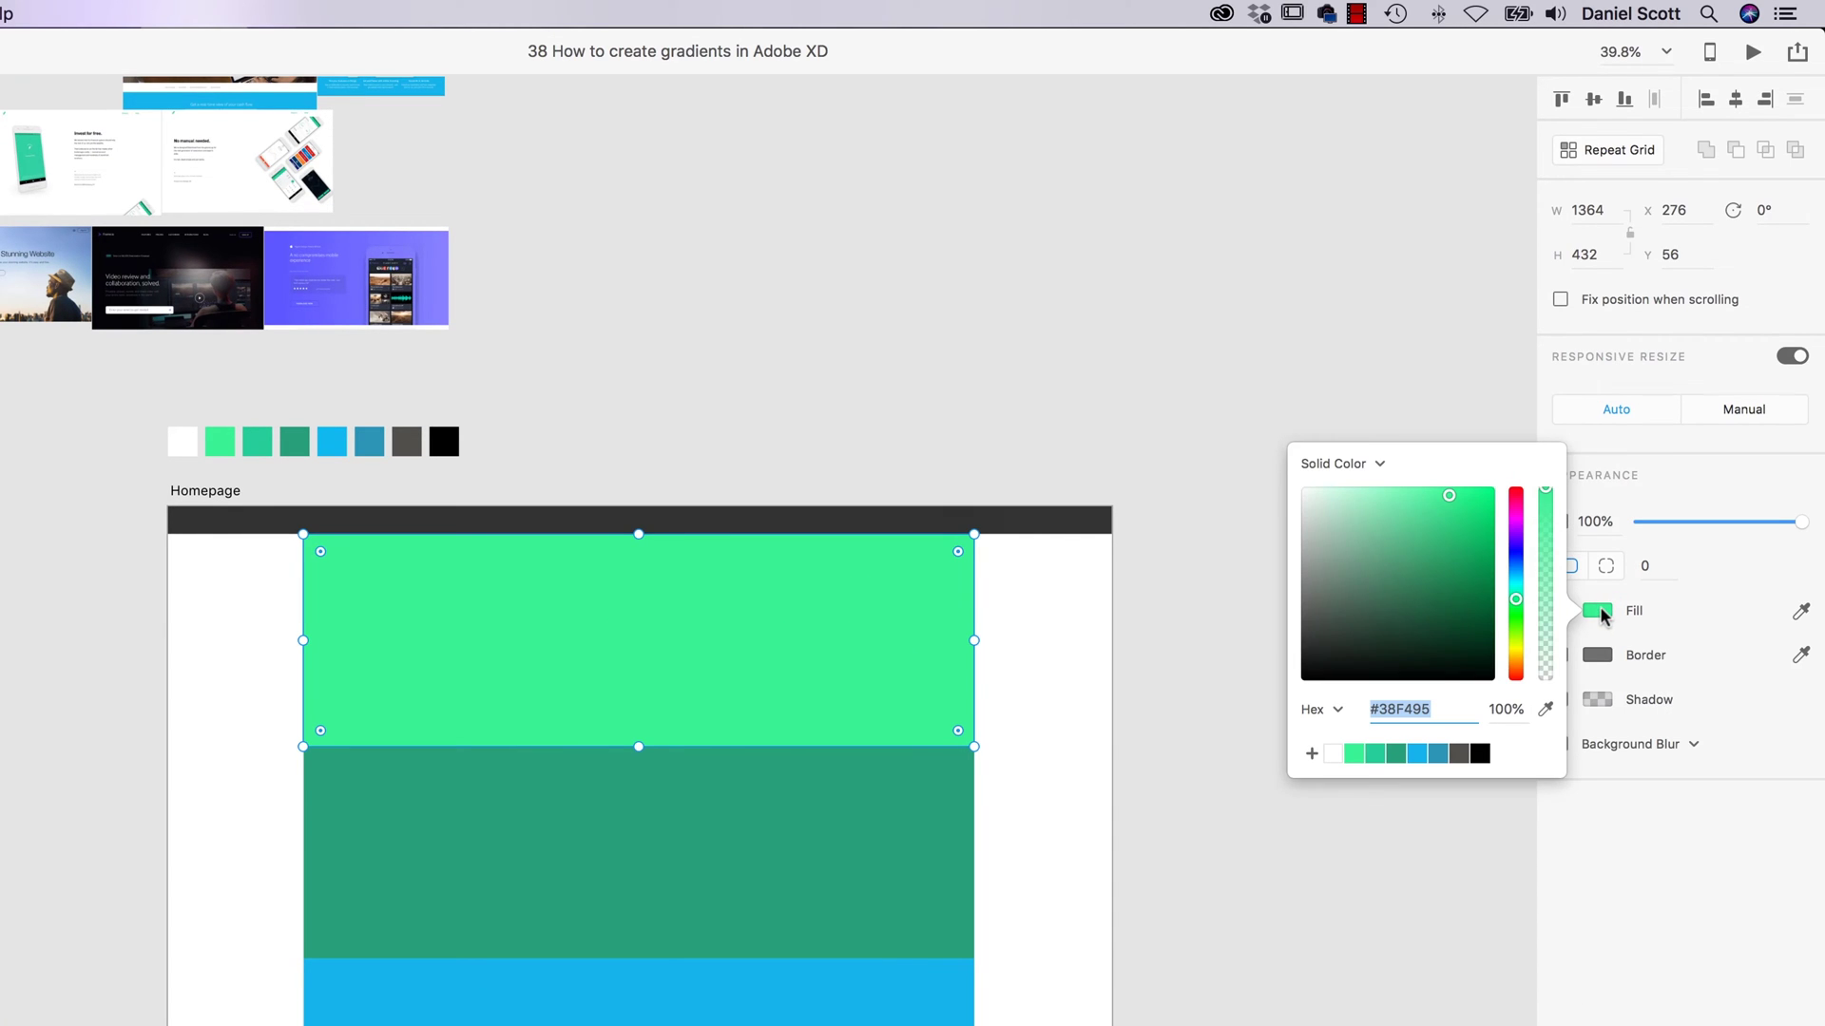
{"action": "left_click", "coordinate": [1381, 464]}
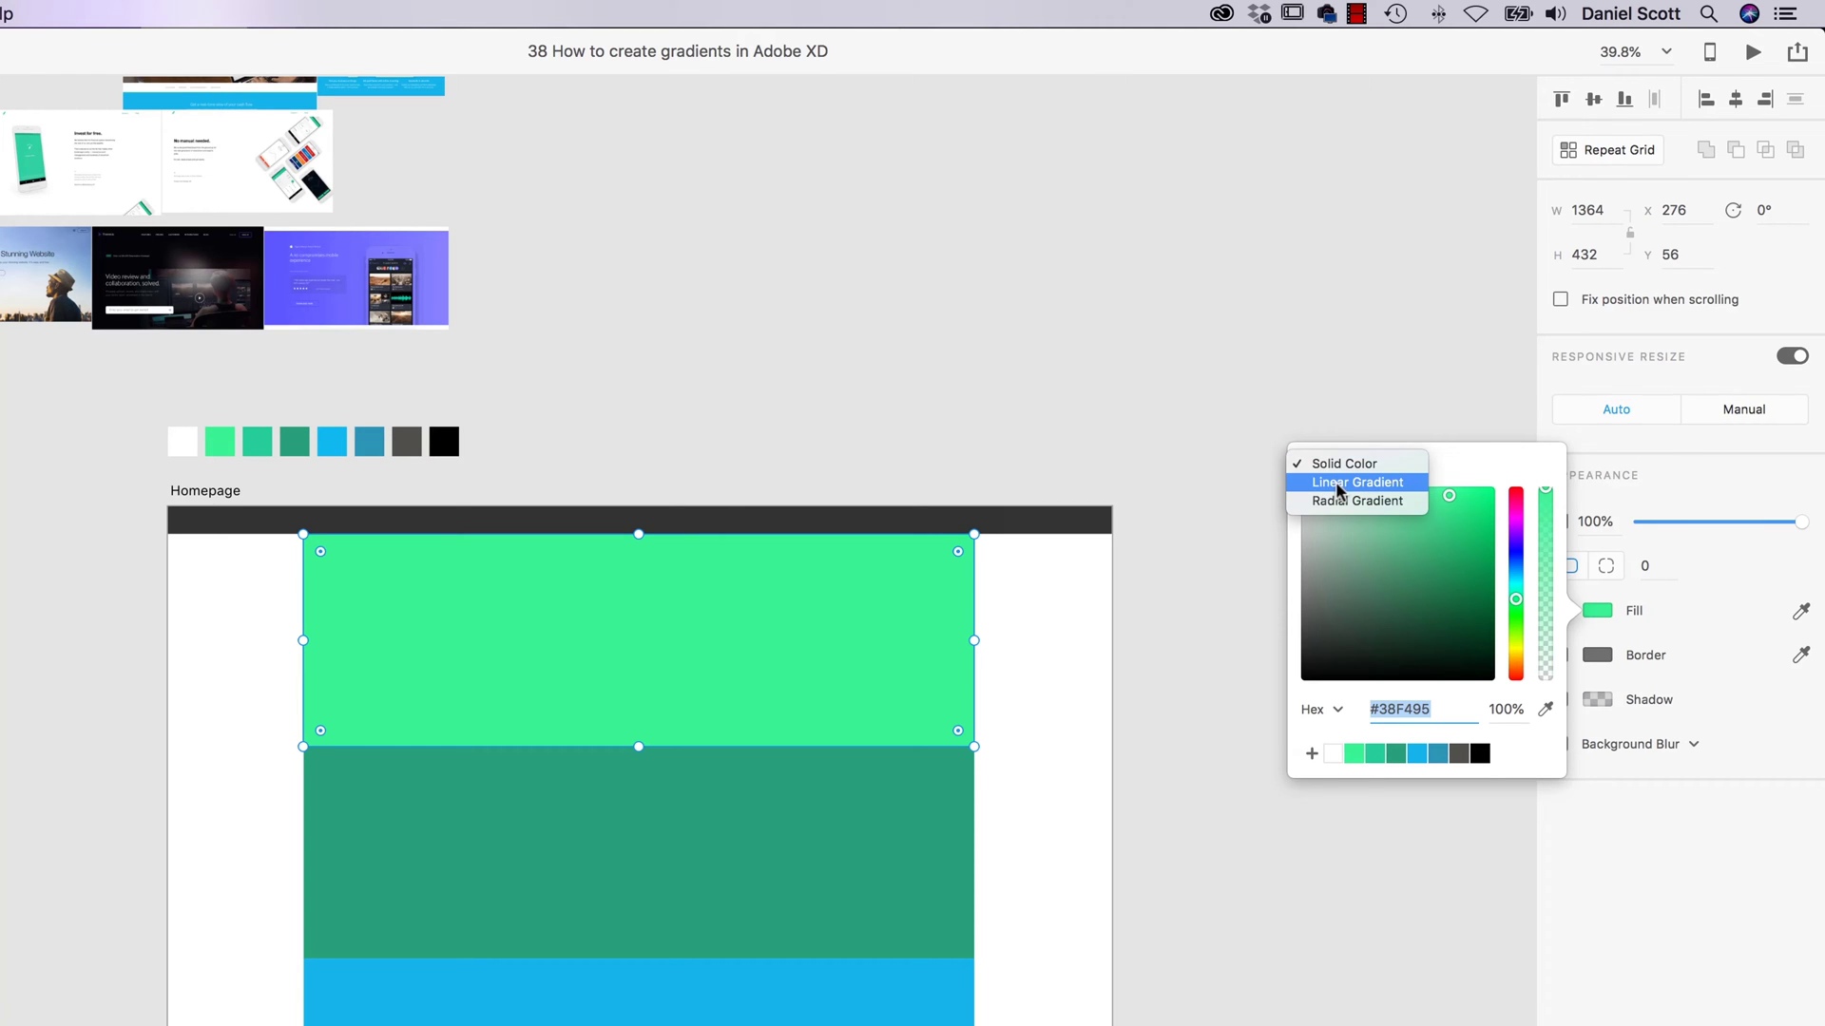
{"action": "left_click", "coordinate": [1354, 482]}
{"action": "left_click", "coordinate": [1355, 449]}
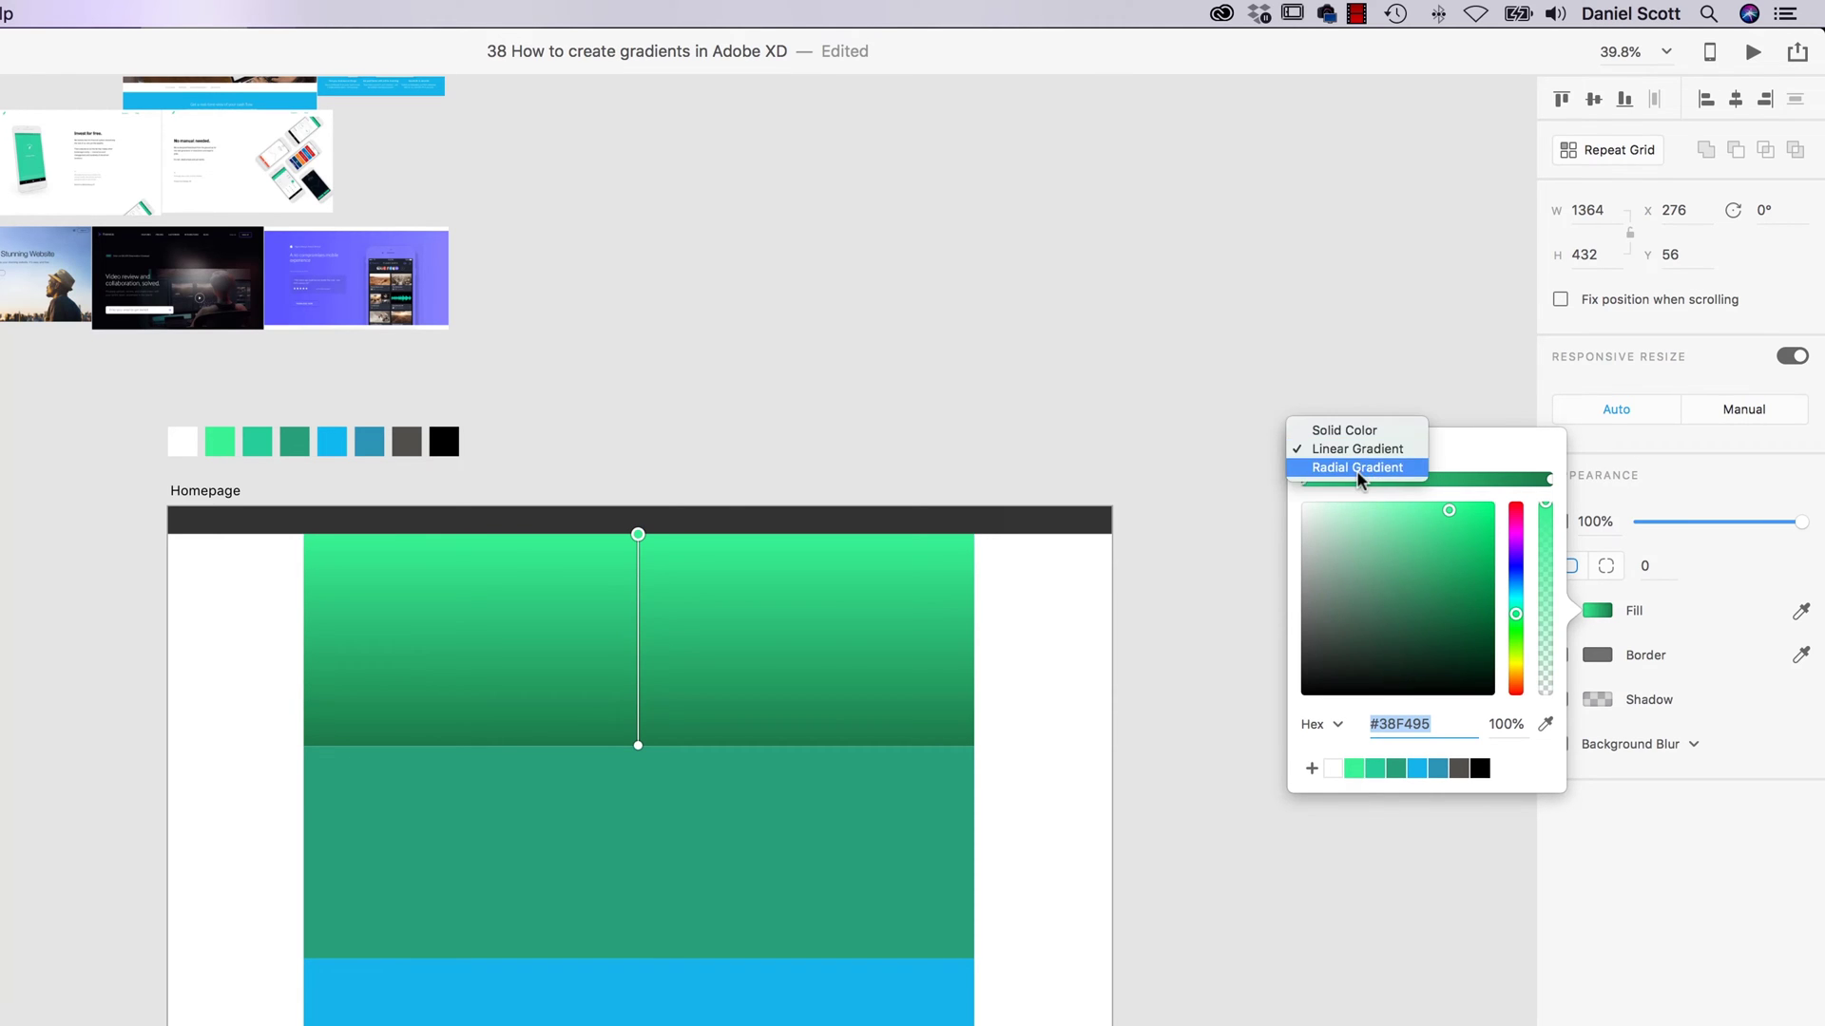
{"action": "left_click", "coordinate": [1357, 480]}
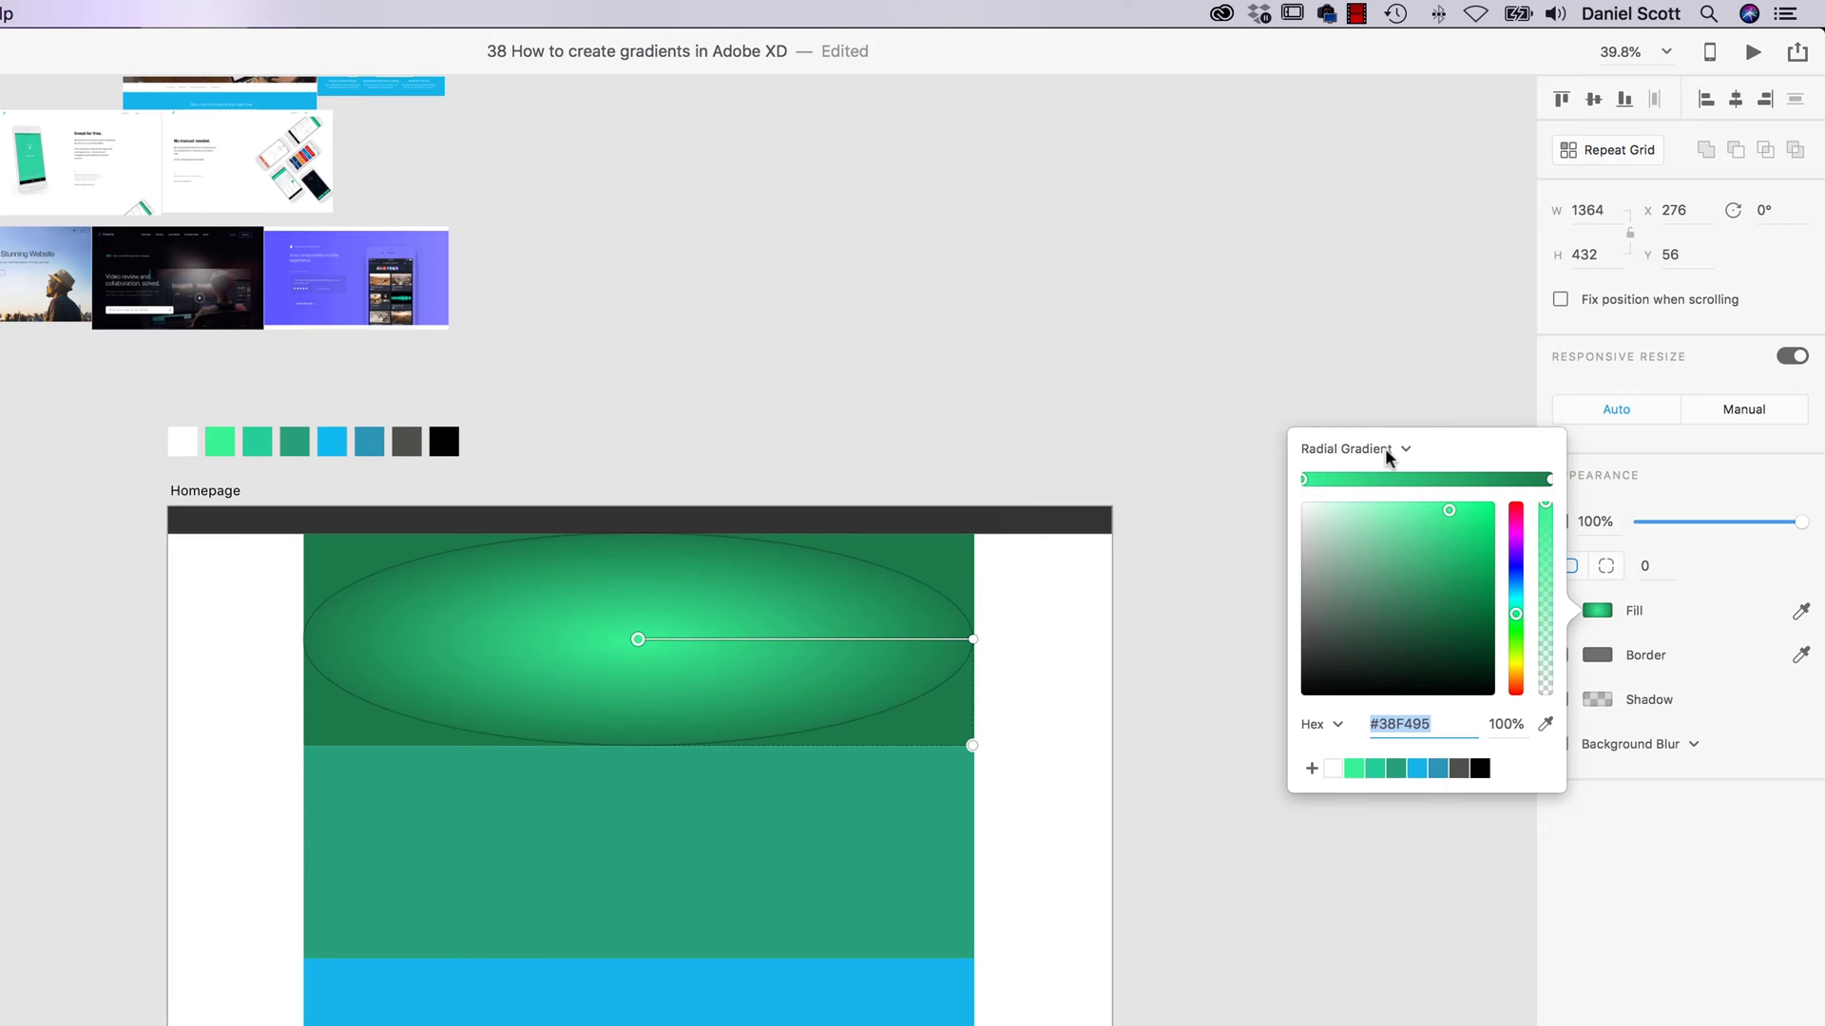
{"action": "left_click", "coordinate": [1386, 453]}
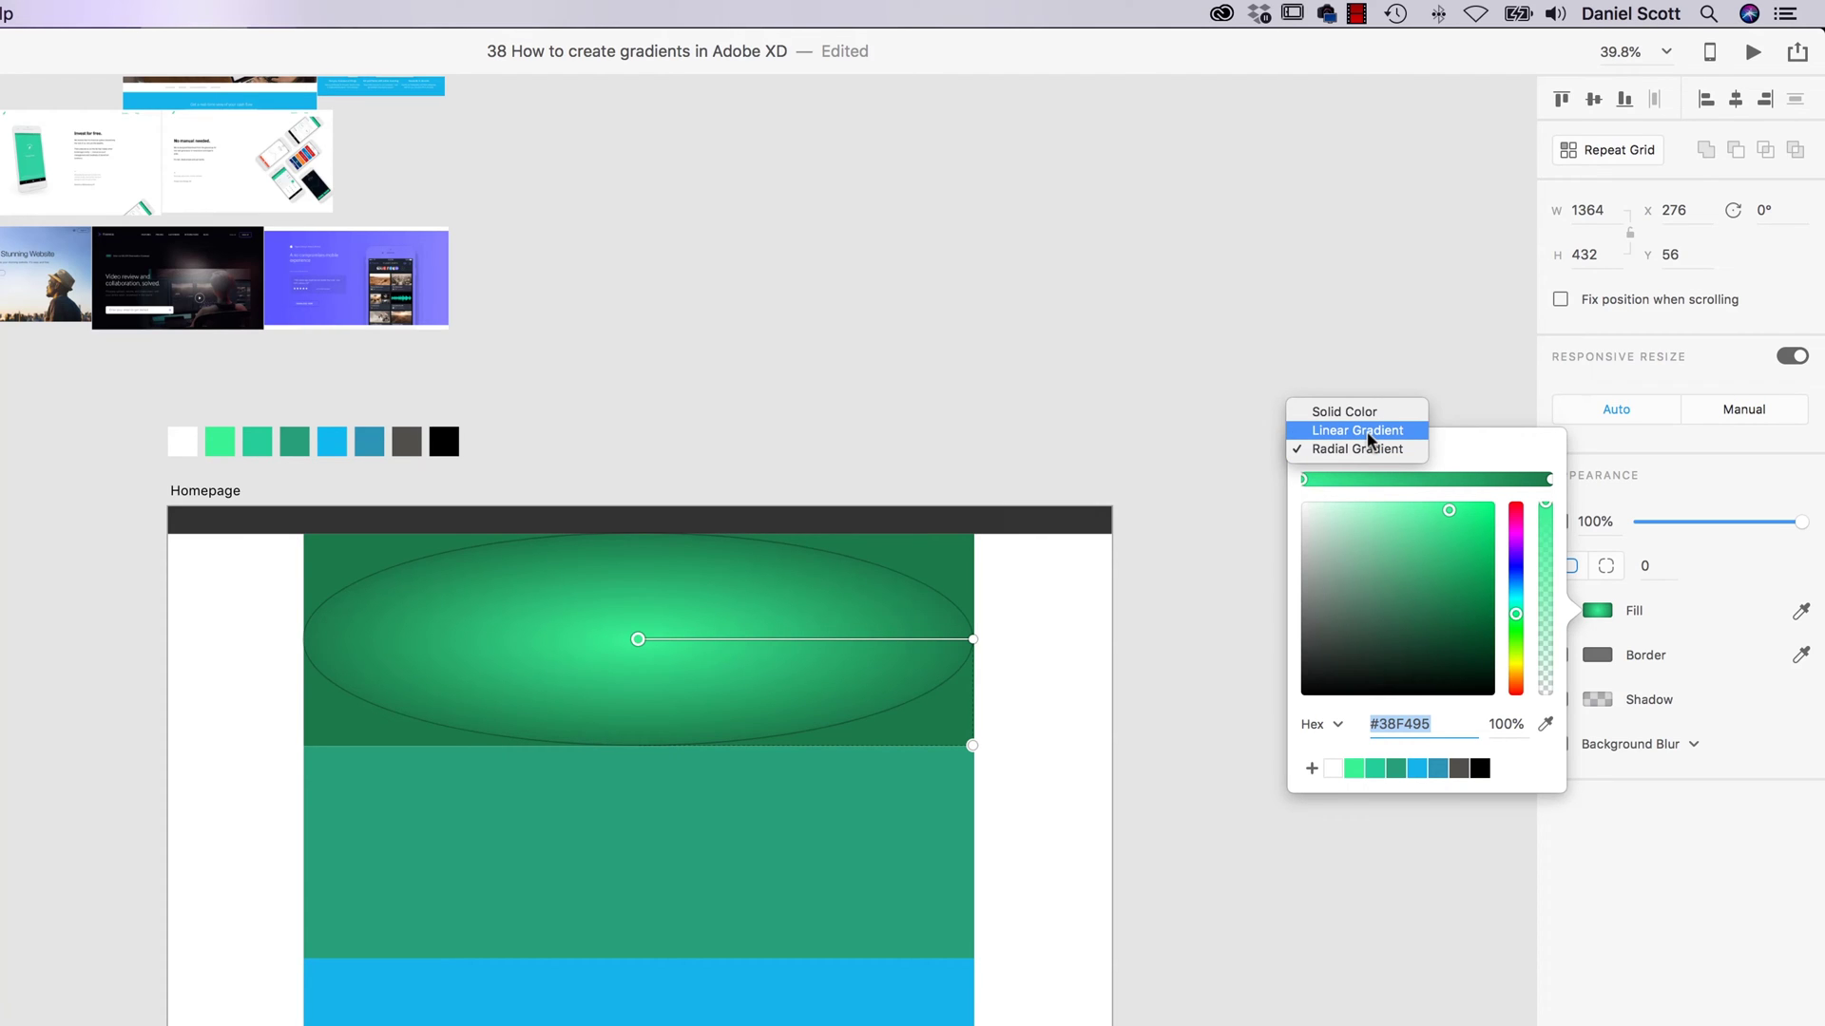
{"action": "left_click", "coordinate": [1357, 431]}
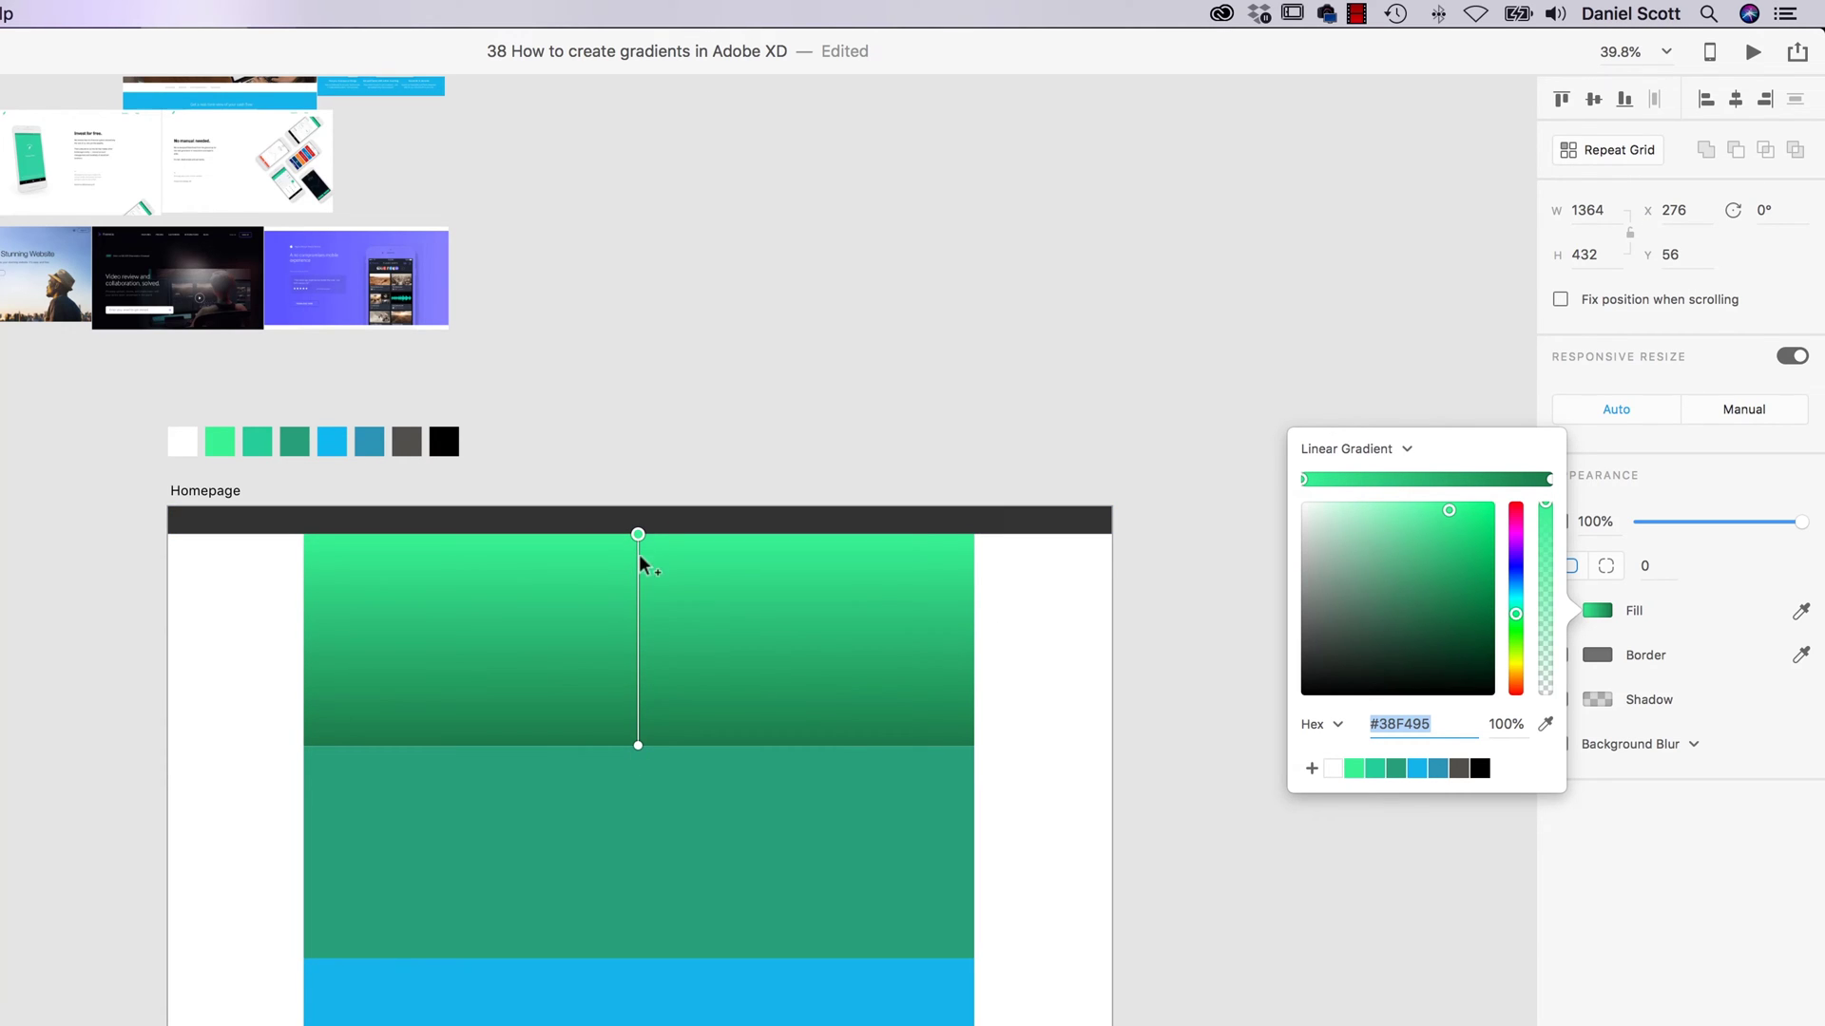
{"action": "mouse_move", "coordinate": [640, 539]}
{"action": "left_mouse_down"}
{"action": "mouse_move", "coordinate": [584, 630]}
{"action": "mouse_move", "coordinate": [489, 587]}
{"action": "left_mouse_up"}
{"action": "mouse_move", "coordinate": [636, 748]}
{"action": "left_mouse_down"}
{"action": "mouse_move", "coordinate": [949, 587]}
{"action": "mouse_move", "coordinate": [565, 729]}
{"action": "left_mouse_up"}
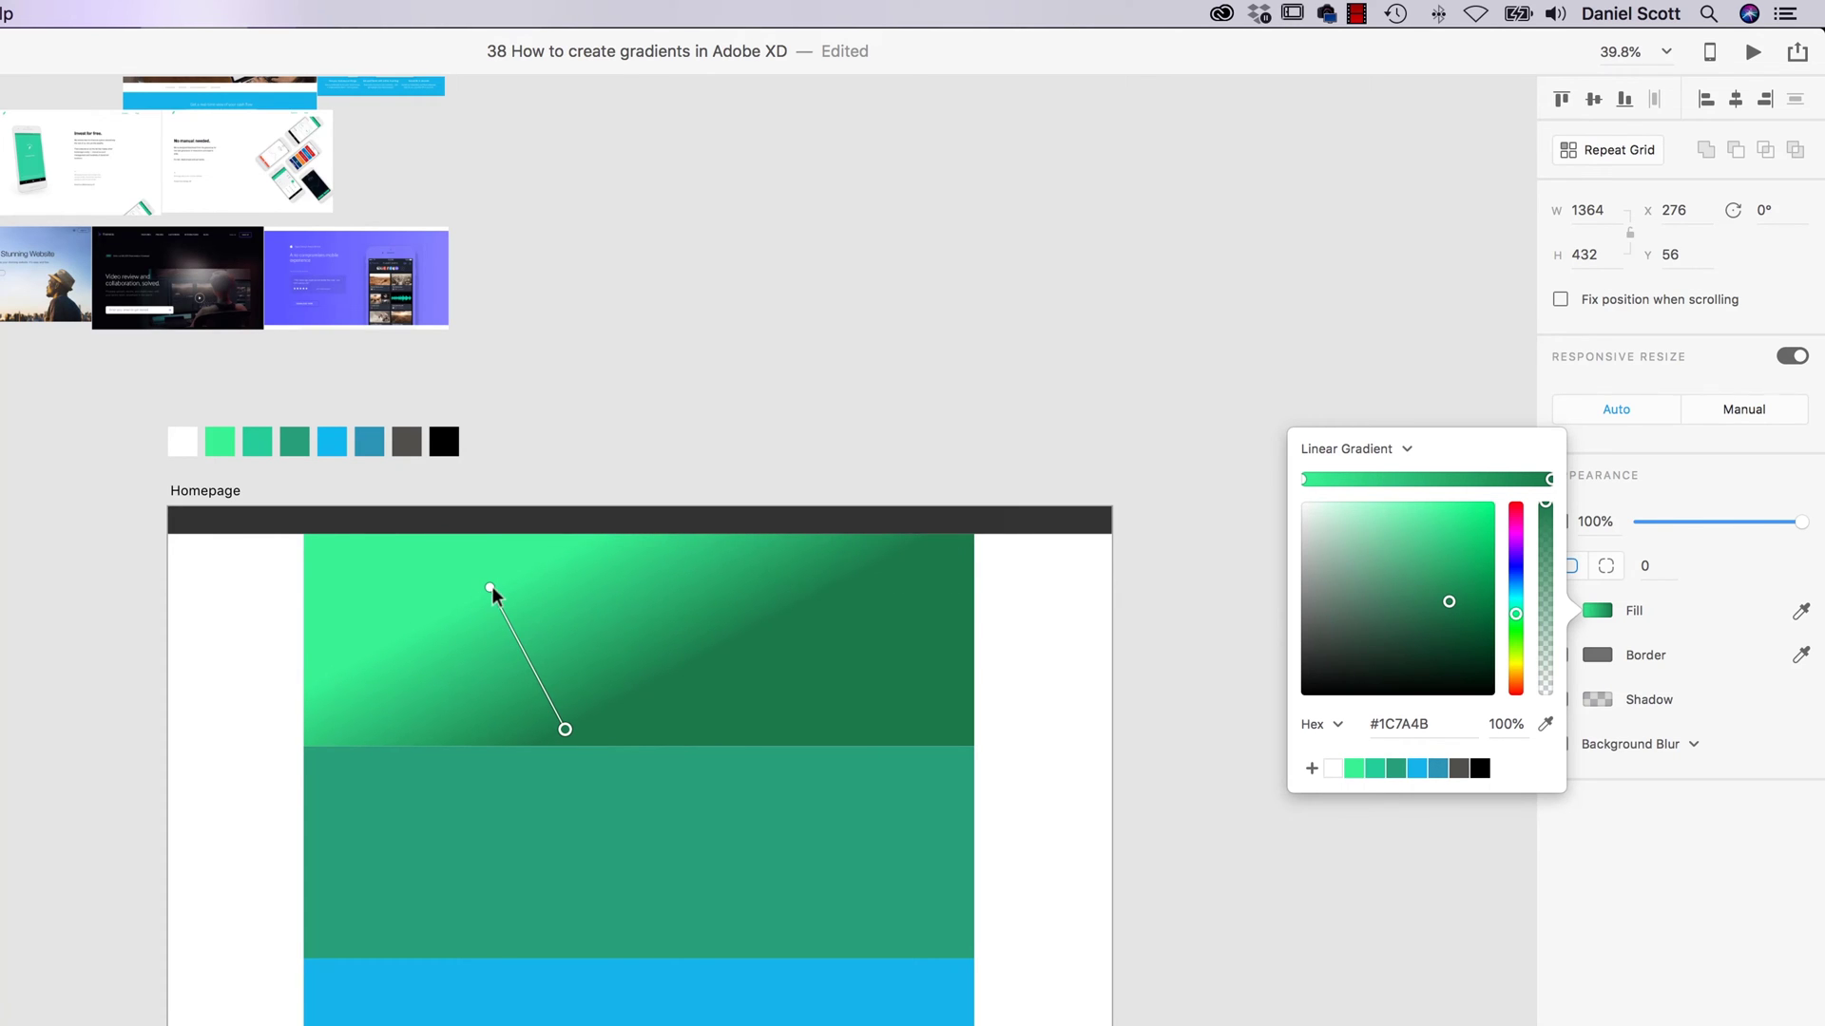
{"action": "key", "text": "super+z"}
{"action": "key", "text": "super+z"}
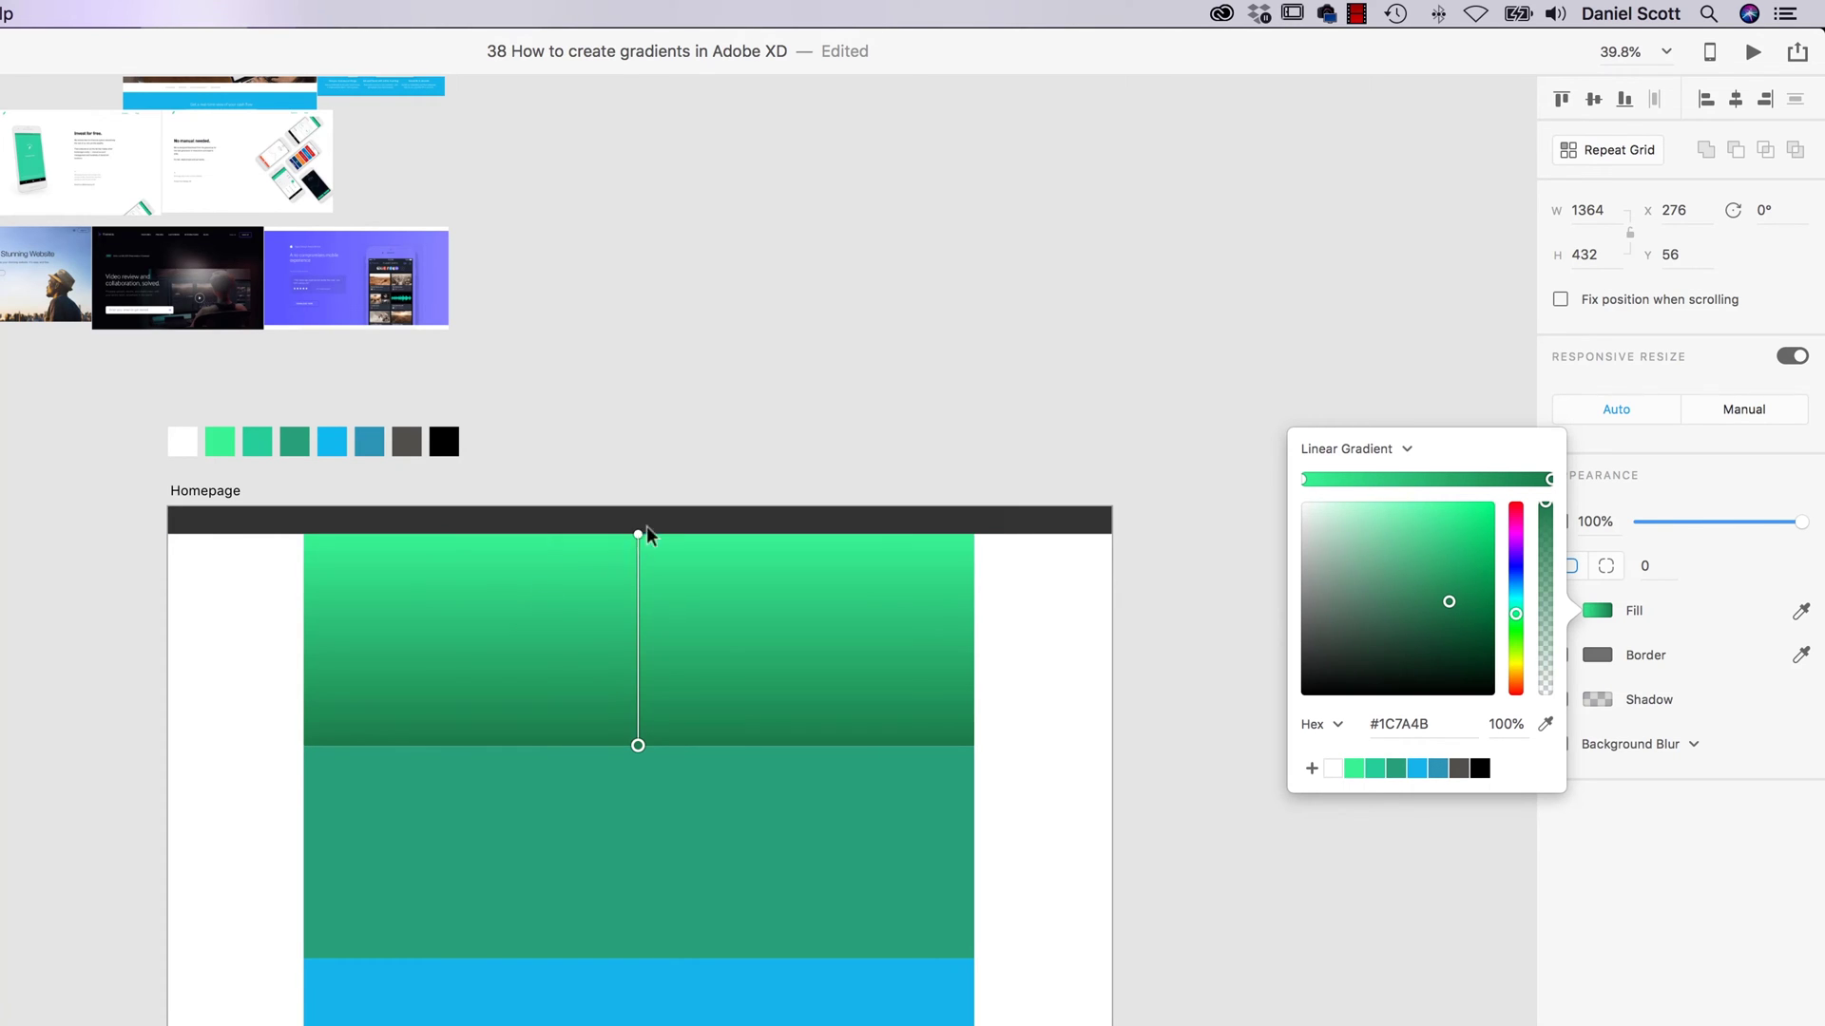
{"action": "left_click", "coordinate": [639, 534]}
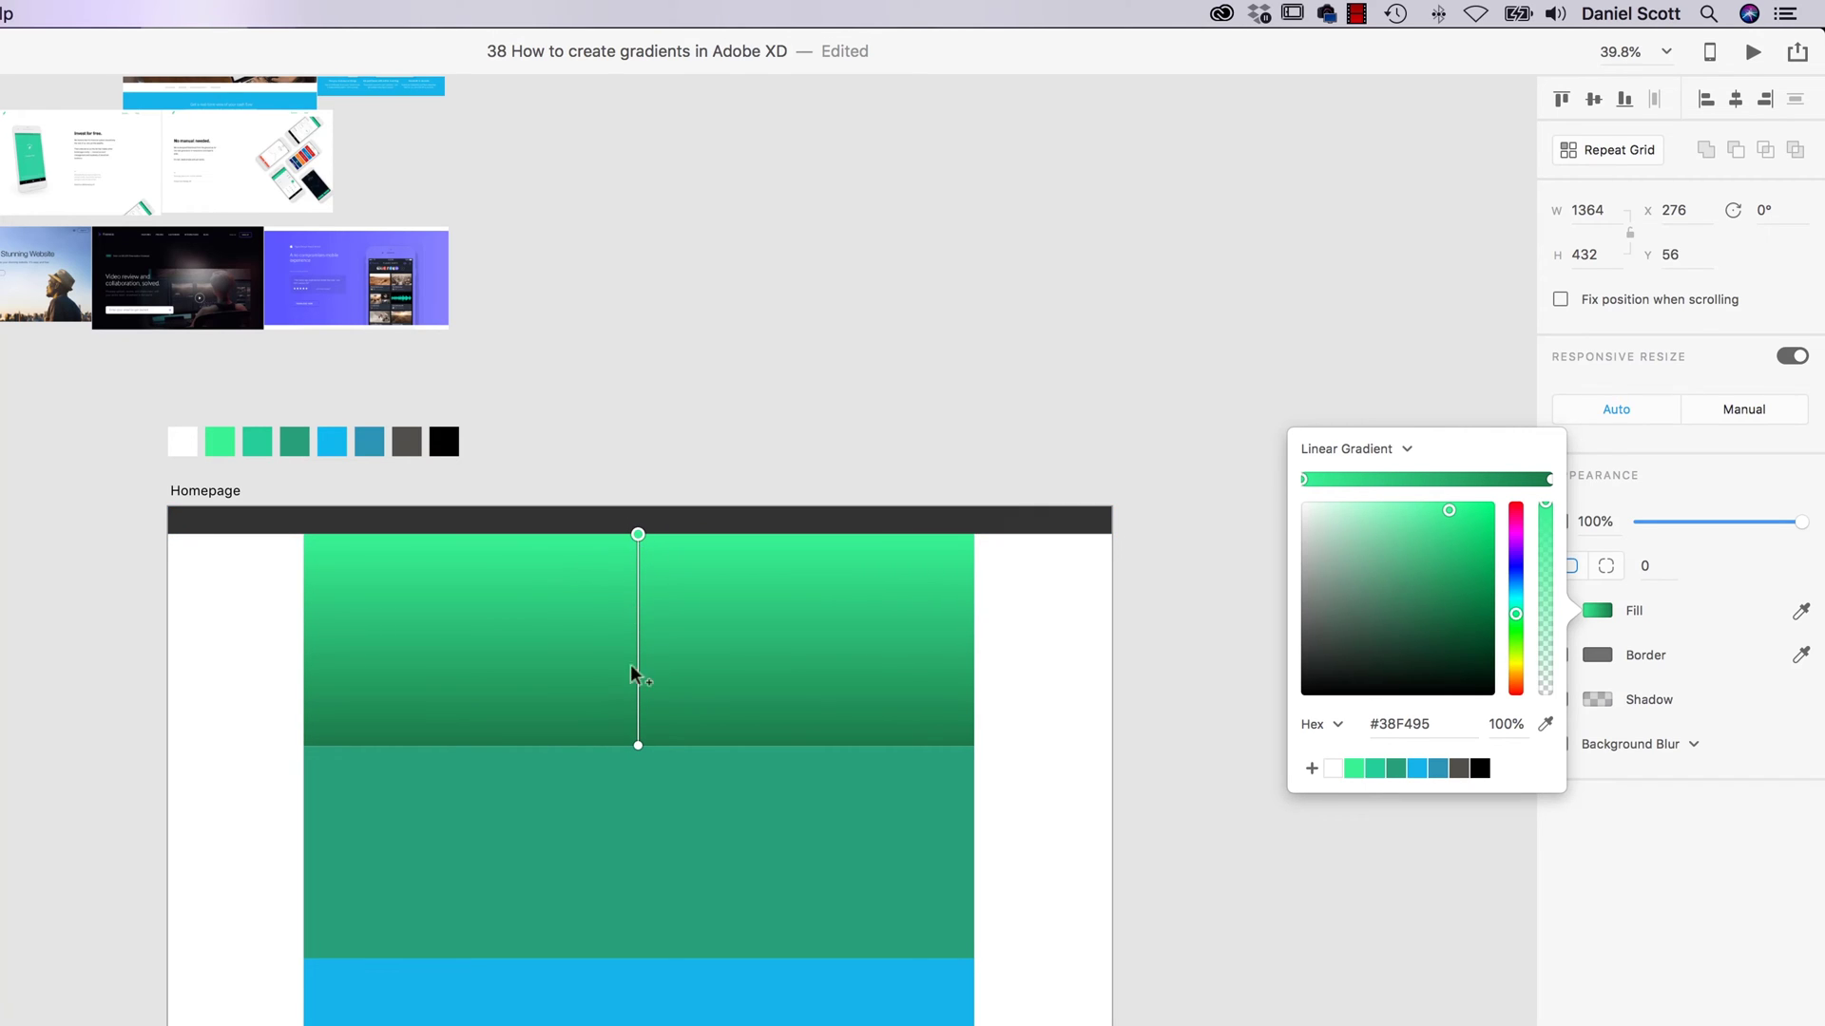
{"action": "left_click", "coordinate": [639, 747]}
Step: Set the top gradient stop to blue #15B5EA and the bottom stop to green #38F495
{"action": "left_click", "coordinate": [639, 536]}
{"action": "left_click_drag", "start_coordinate": [1449, 511], "coordinate": [1373, 624]}
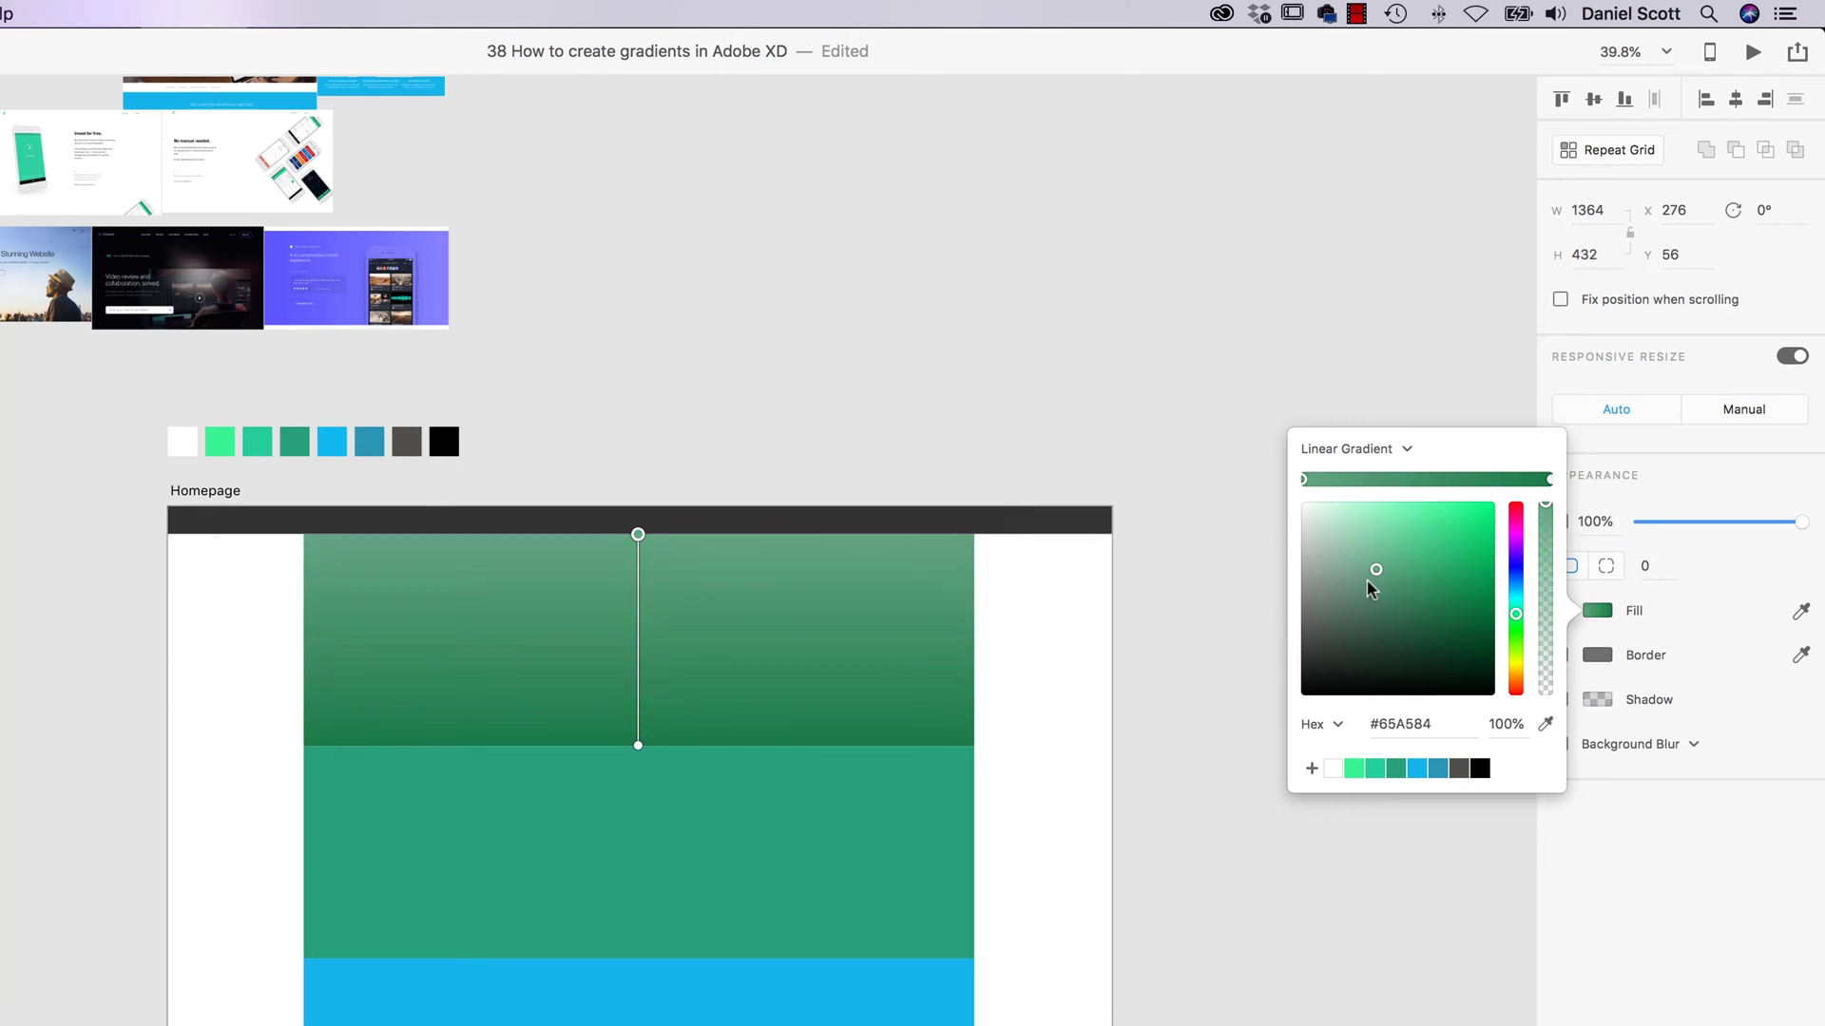
{"action": "left_click", "coordinate": [1419, 770]}
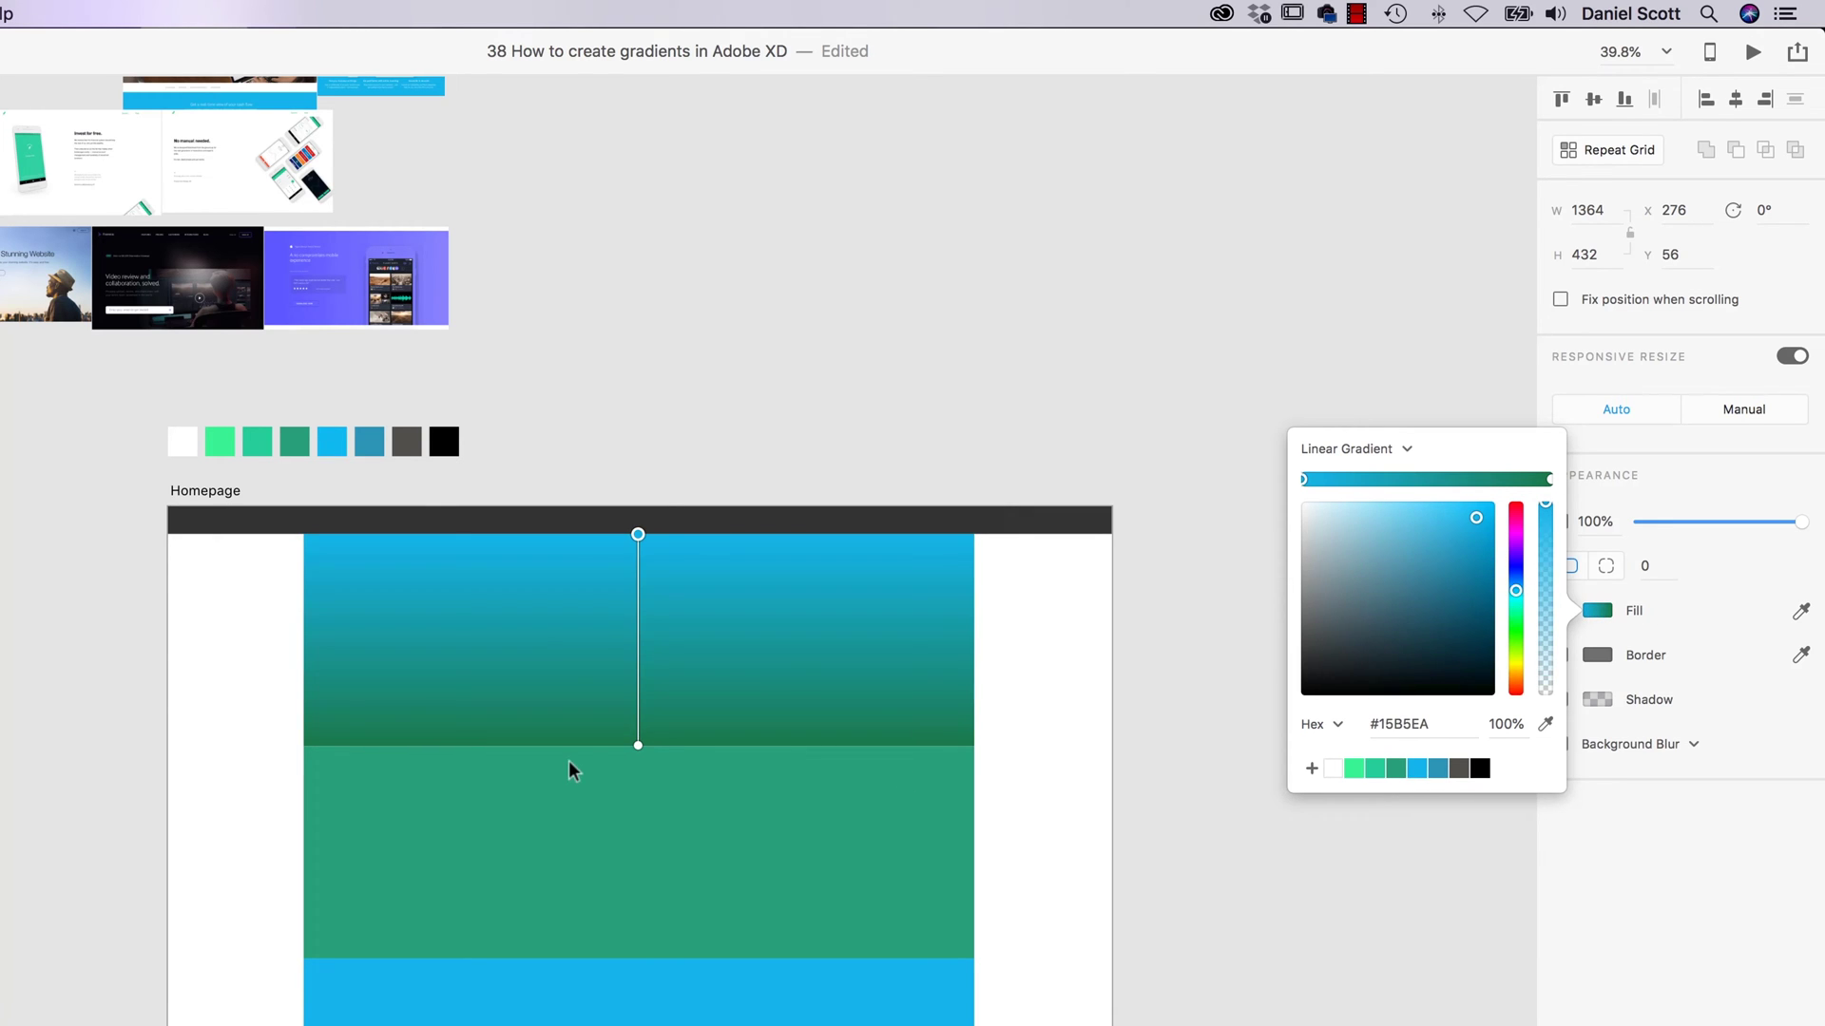
{"action": "left_click", "coordinate": [639, 747]}
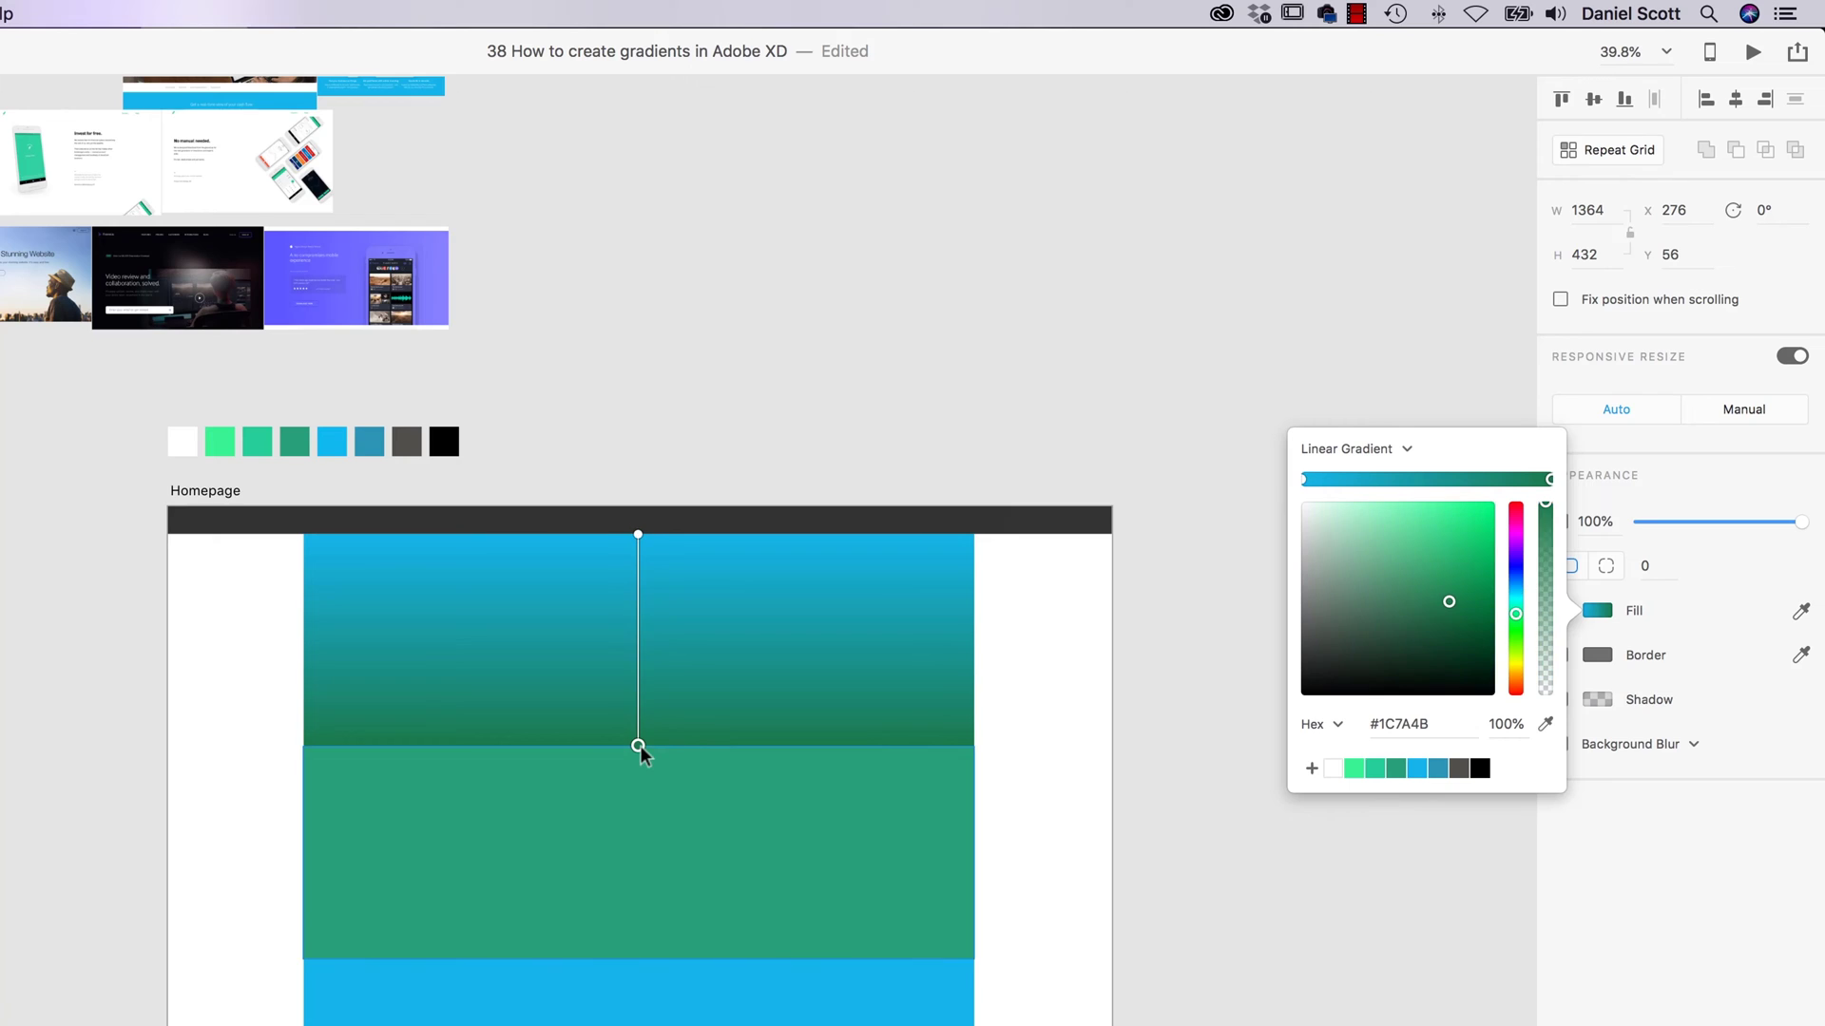
{"action": "left_click", "coordinate": [1353, 770]}
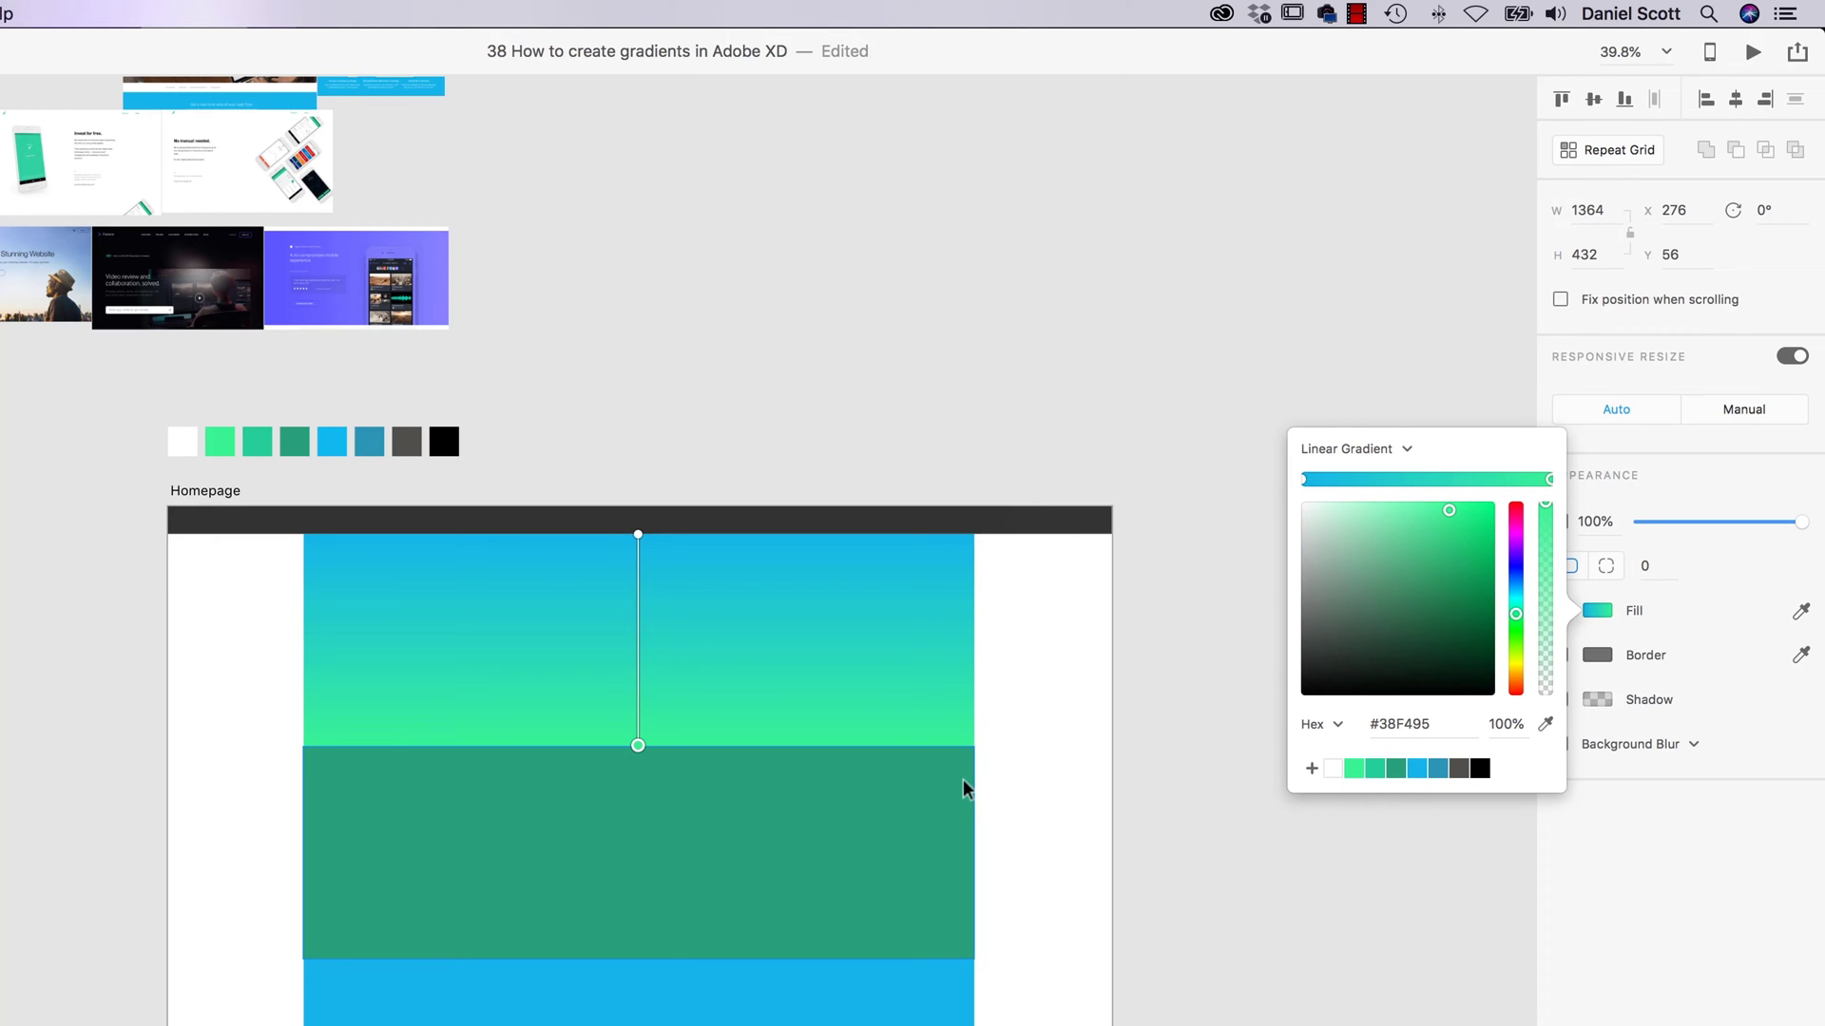
Step: Try darker teal shades on the top stop before settling back on blue
{"action": "left_click", "coordinate": [1303, 479]}
{"action": "left_click", "coordinate": [1455, 563]}
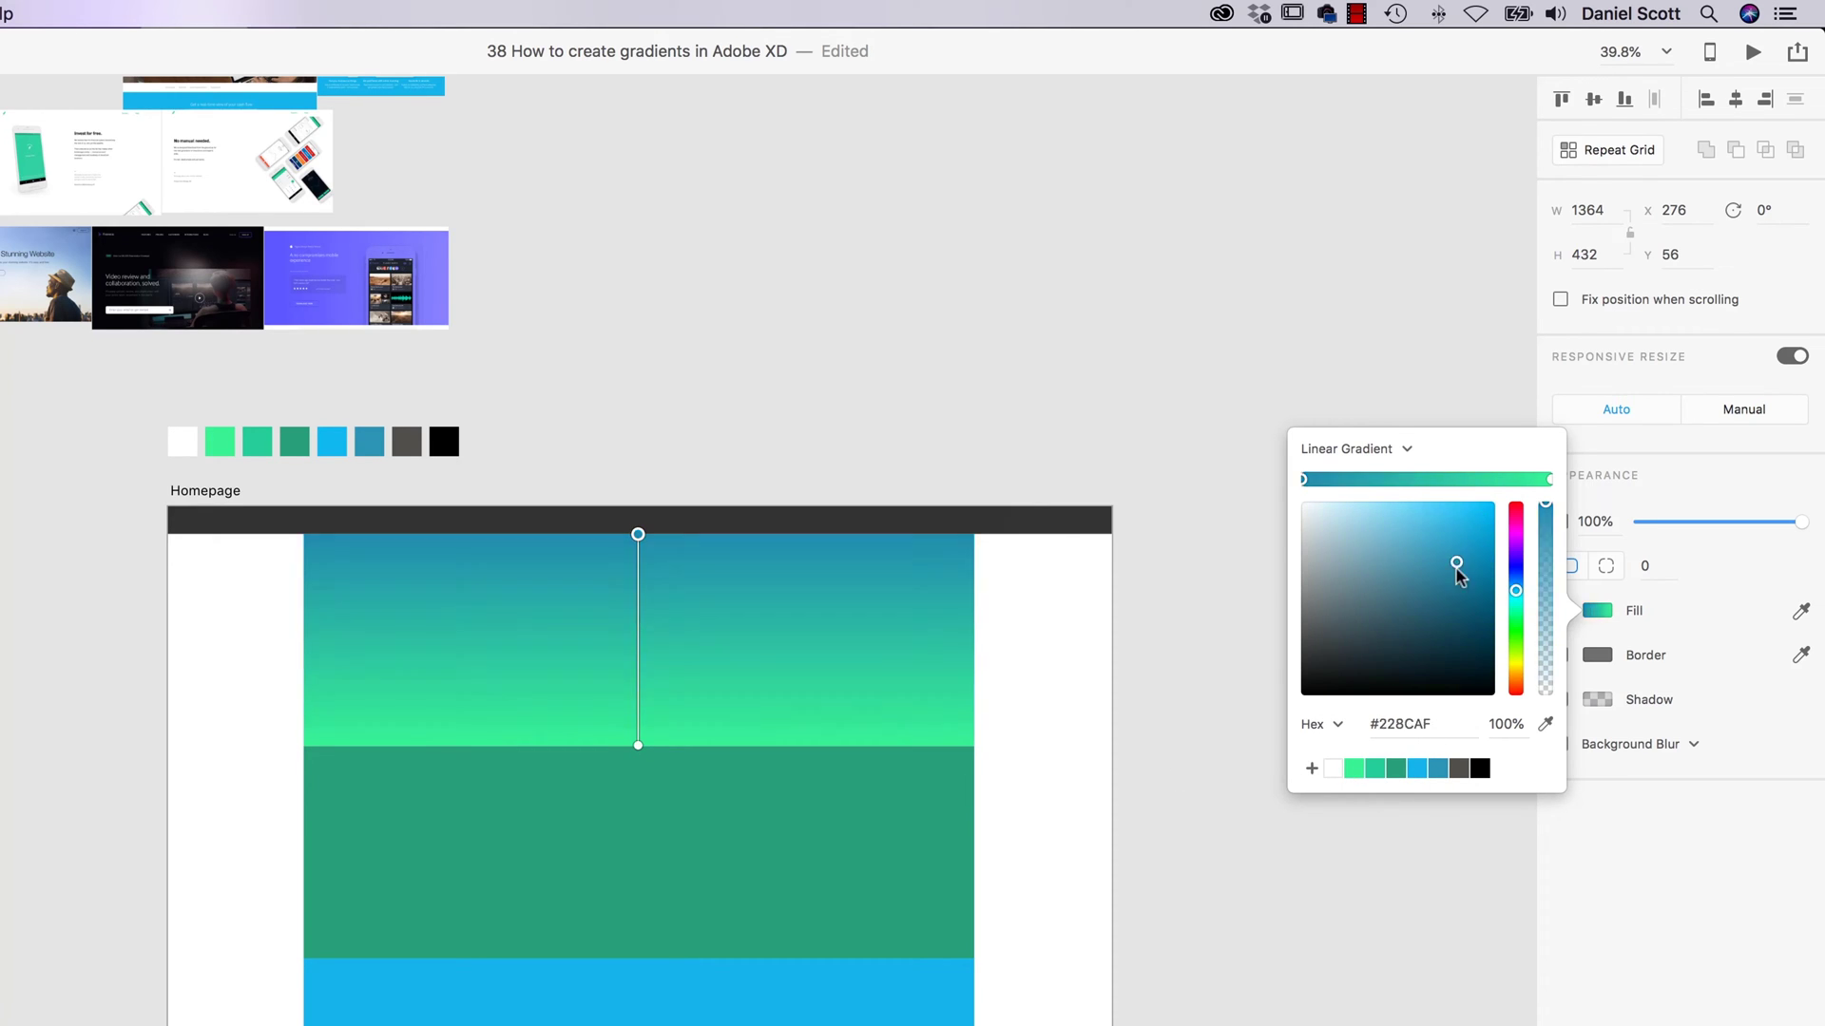
{"action": "left_click_drag", "start_coordinate": [1458, 568], "coordinate": [1389, 587]}
{"action": "left_click", "coordinate": [1415, 768]}
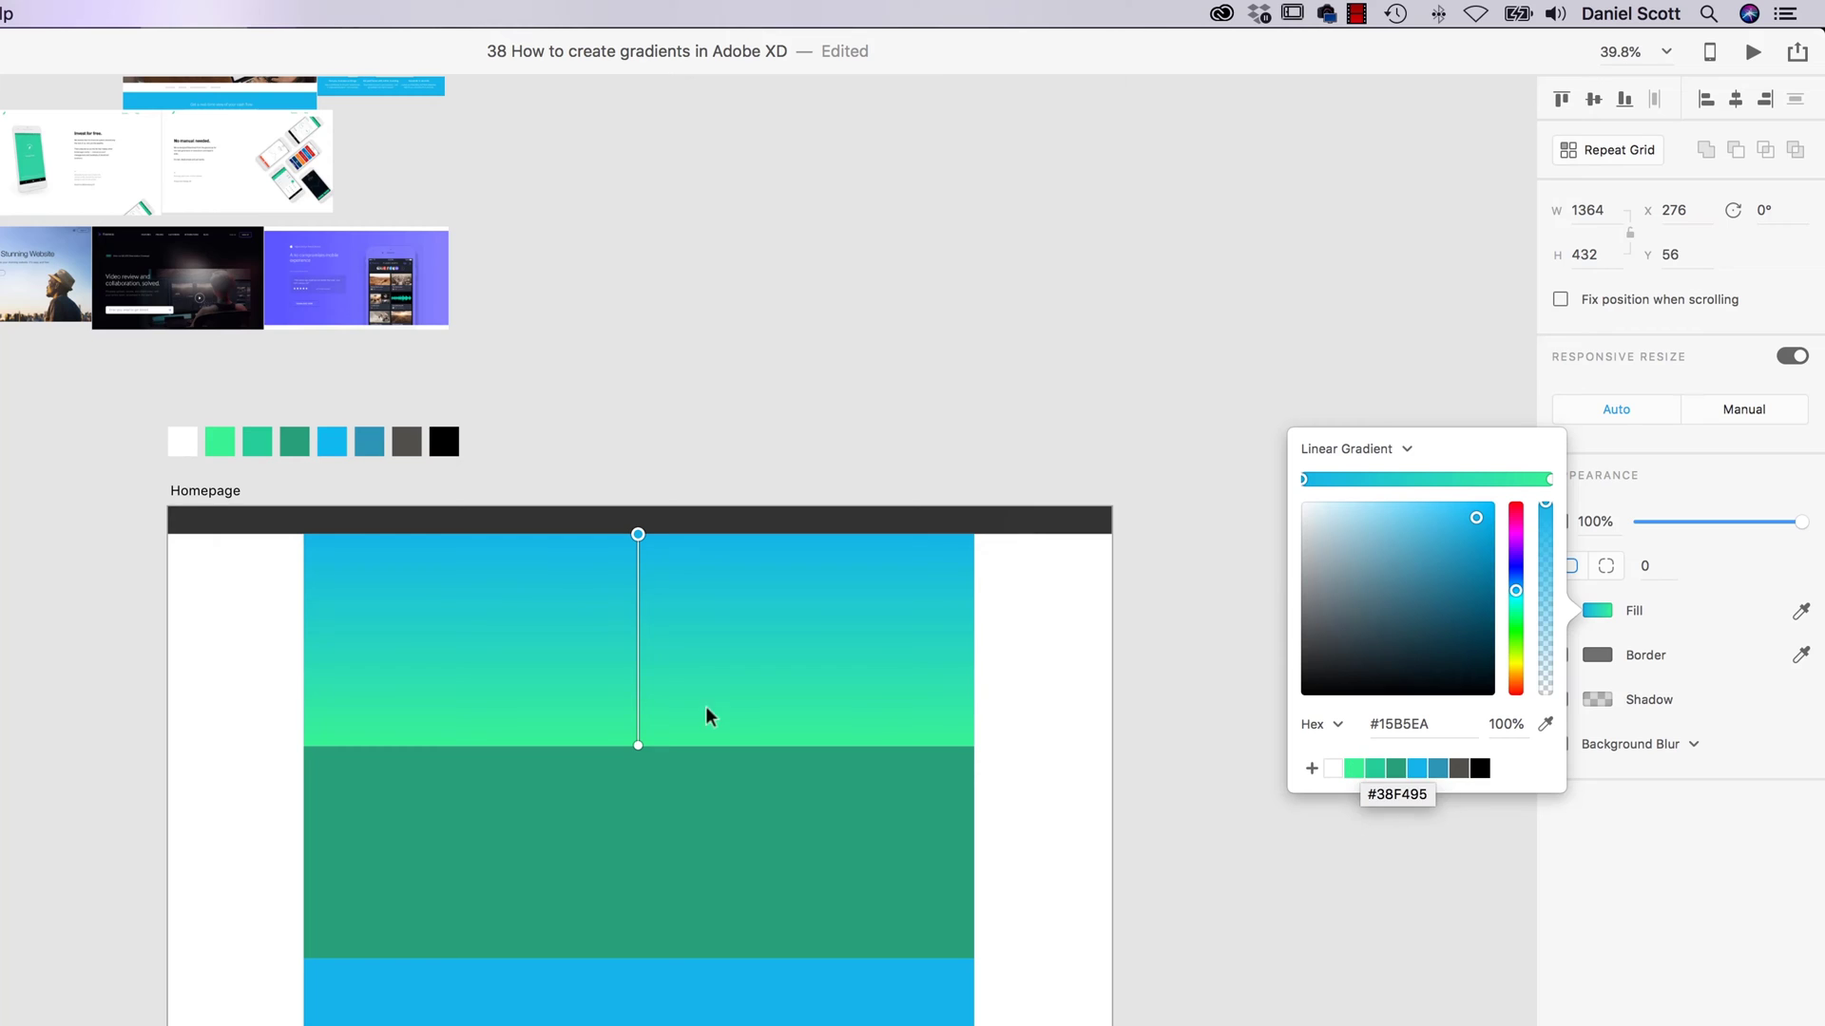
{"action": "left_click", "coordinate": [638, 746]}
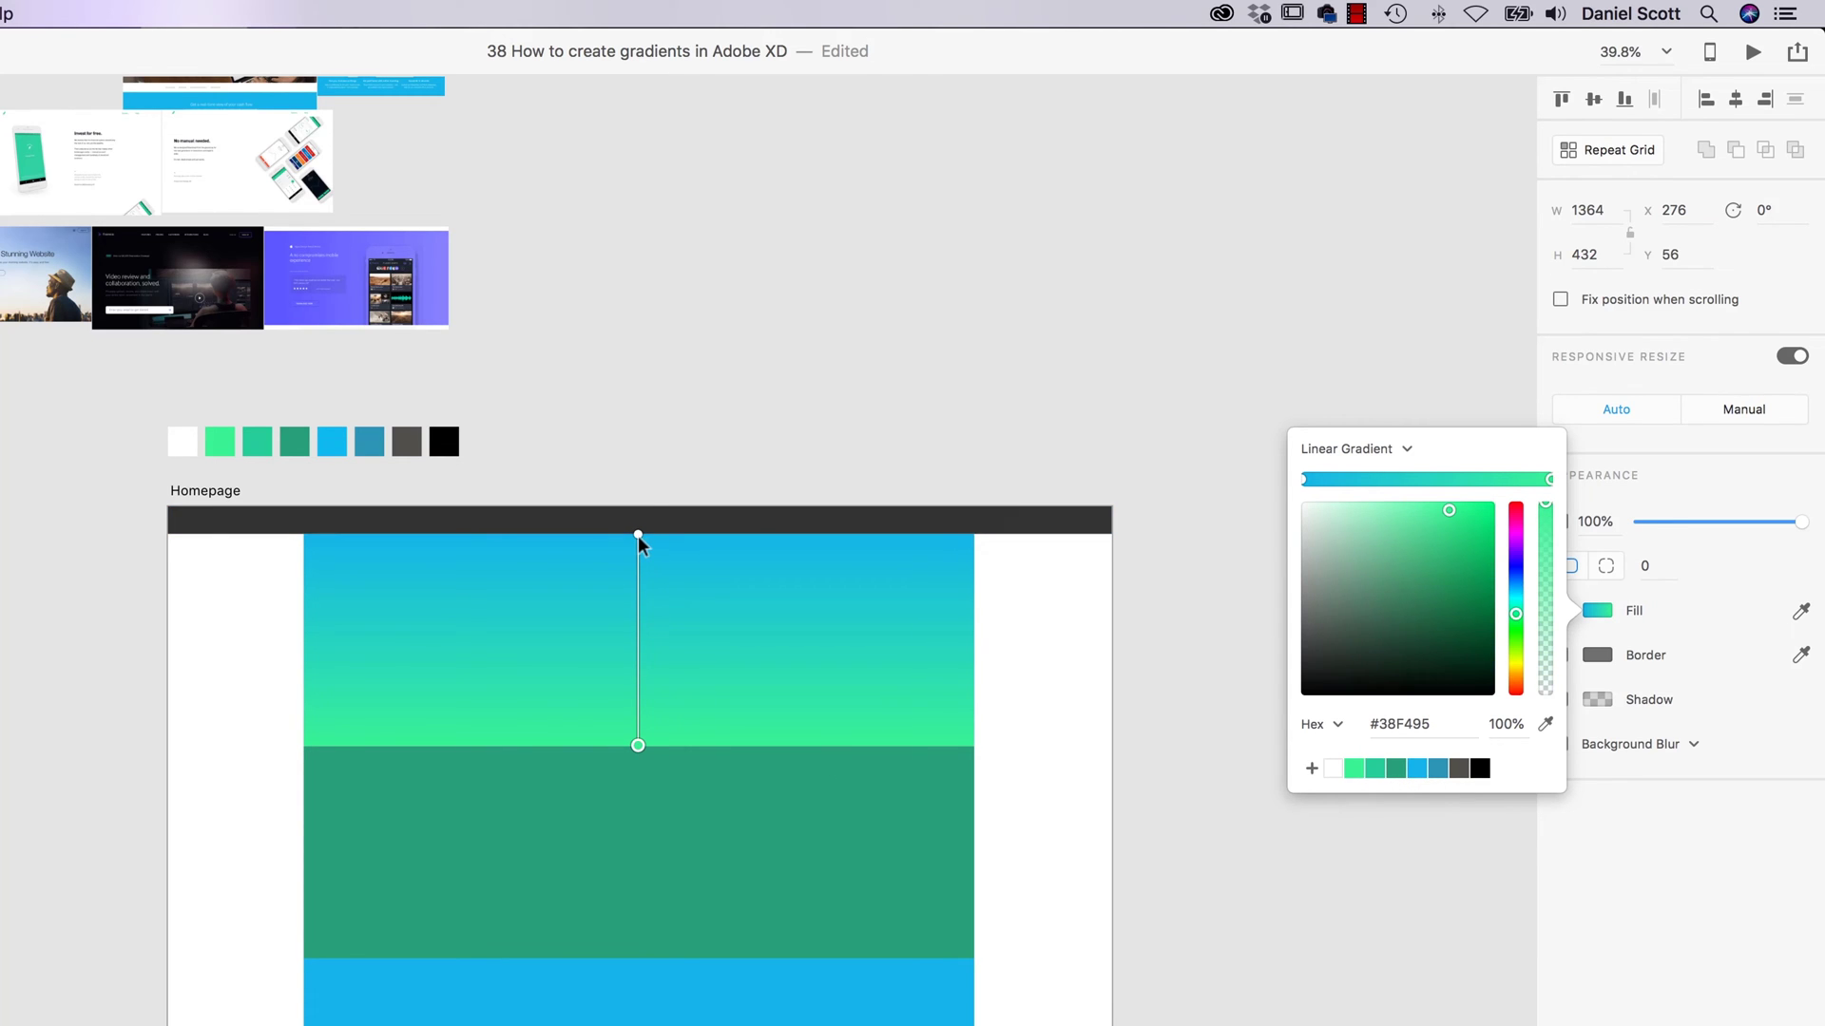
Step: Line up the gradient's top handle with the hero box's top edge
{"action": "left_click_drag", "start_coordinate": [639, 539], "coordinate": [639, 431]}
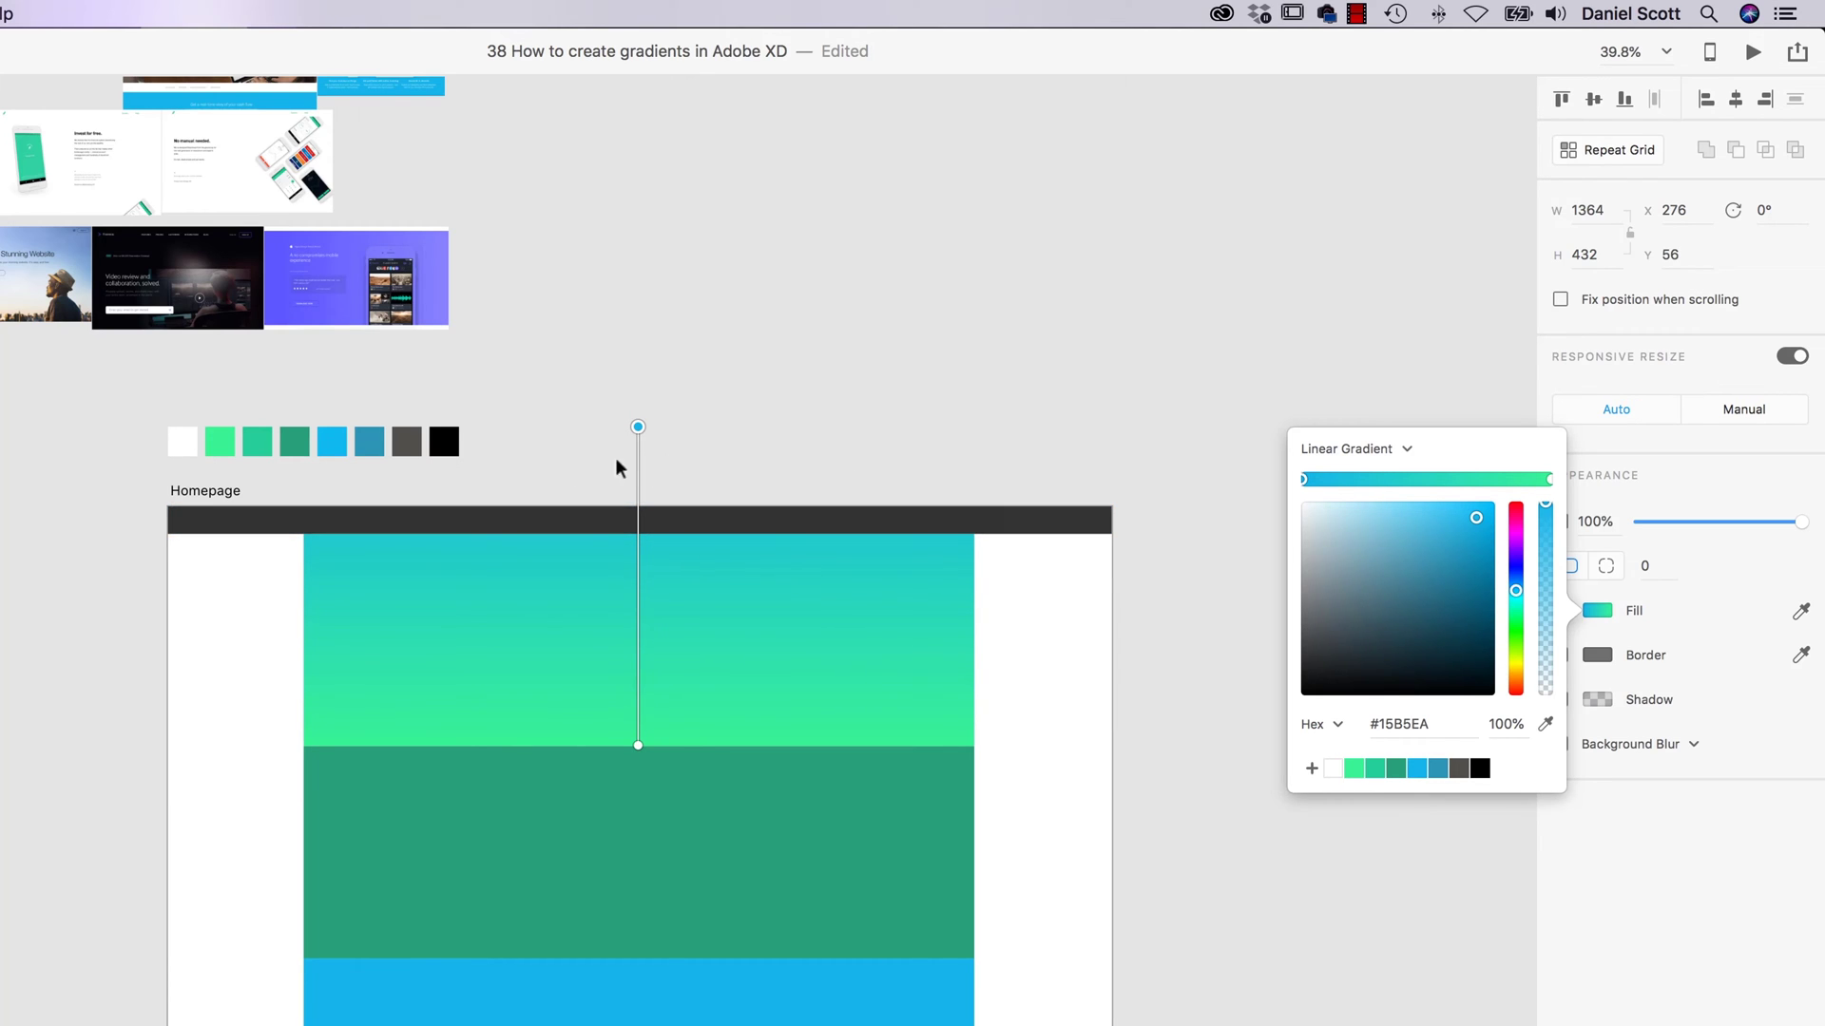
{"action": "left_click_drag", "start_coordinate": [639, 427], "coordinate": [639, 479]}
{"action": "left_click_drag", "start_coordinate": [640, 479], "coordinate": [639, 496]}
{"action": "left_click", "coordinate": [749, 642]}
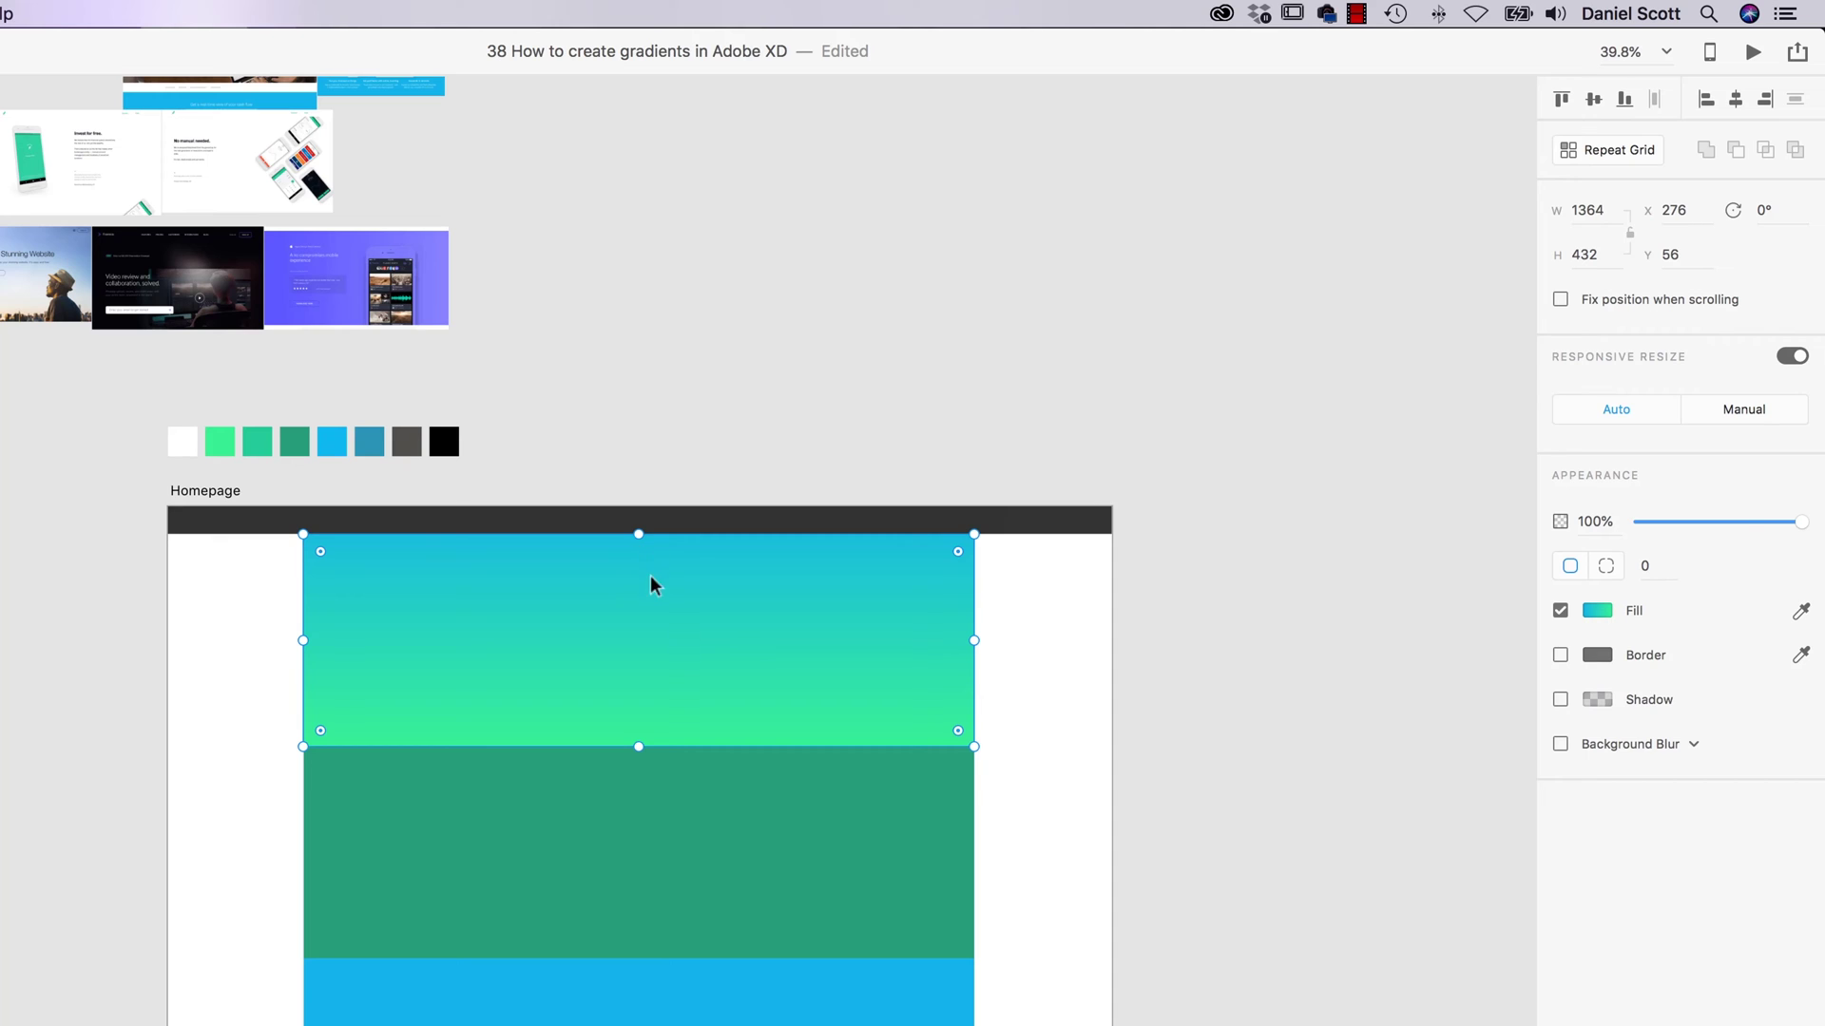
{"action": "left_click", "coordinate": [1599, 609]}
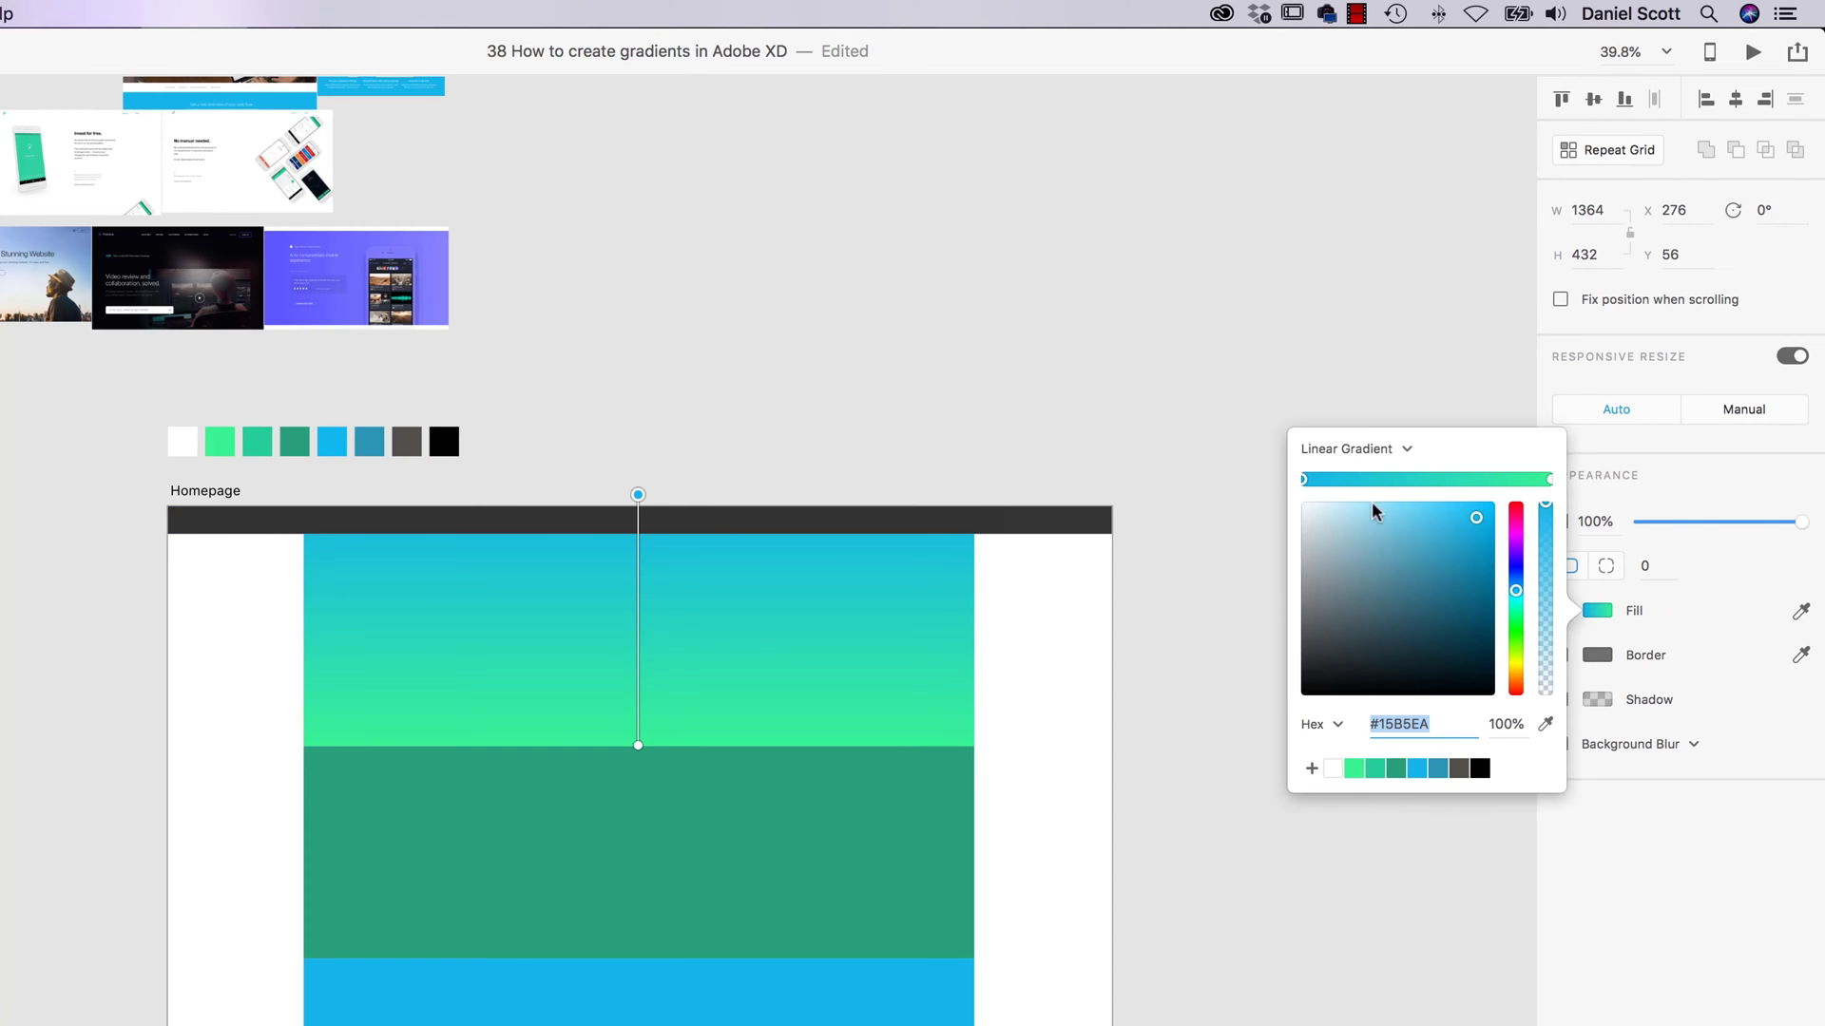
Step: Switch the fill to a radial gradient, reshaping it and centring it near the box top
{"action": "left_click", "coordinate": [1362, 445]}
{"action": "key", "text": "Down"}
{"action": "key", "text": "Return"}
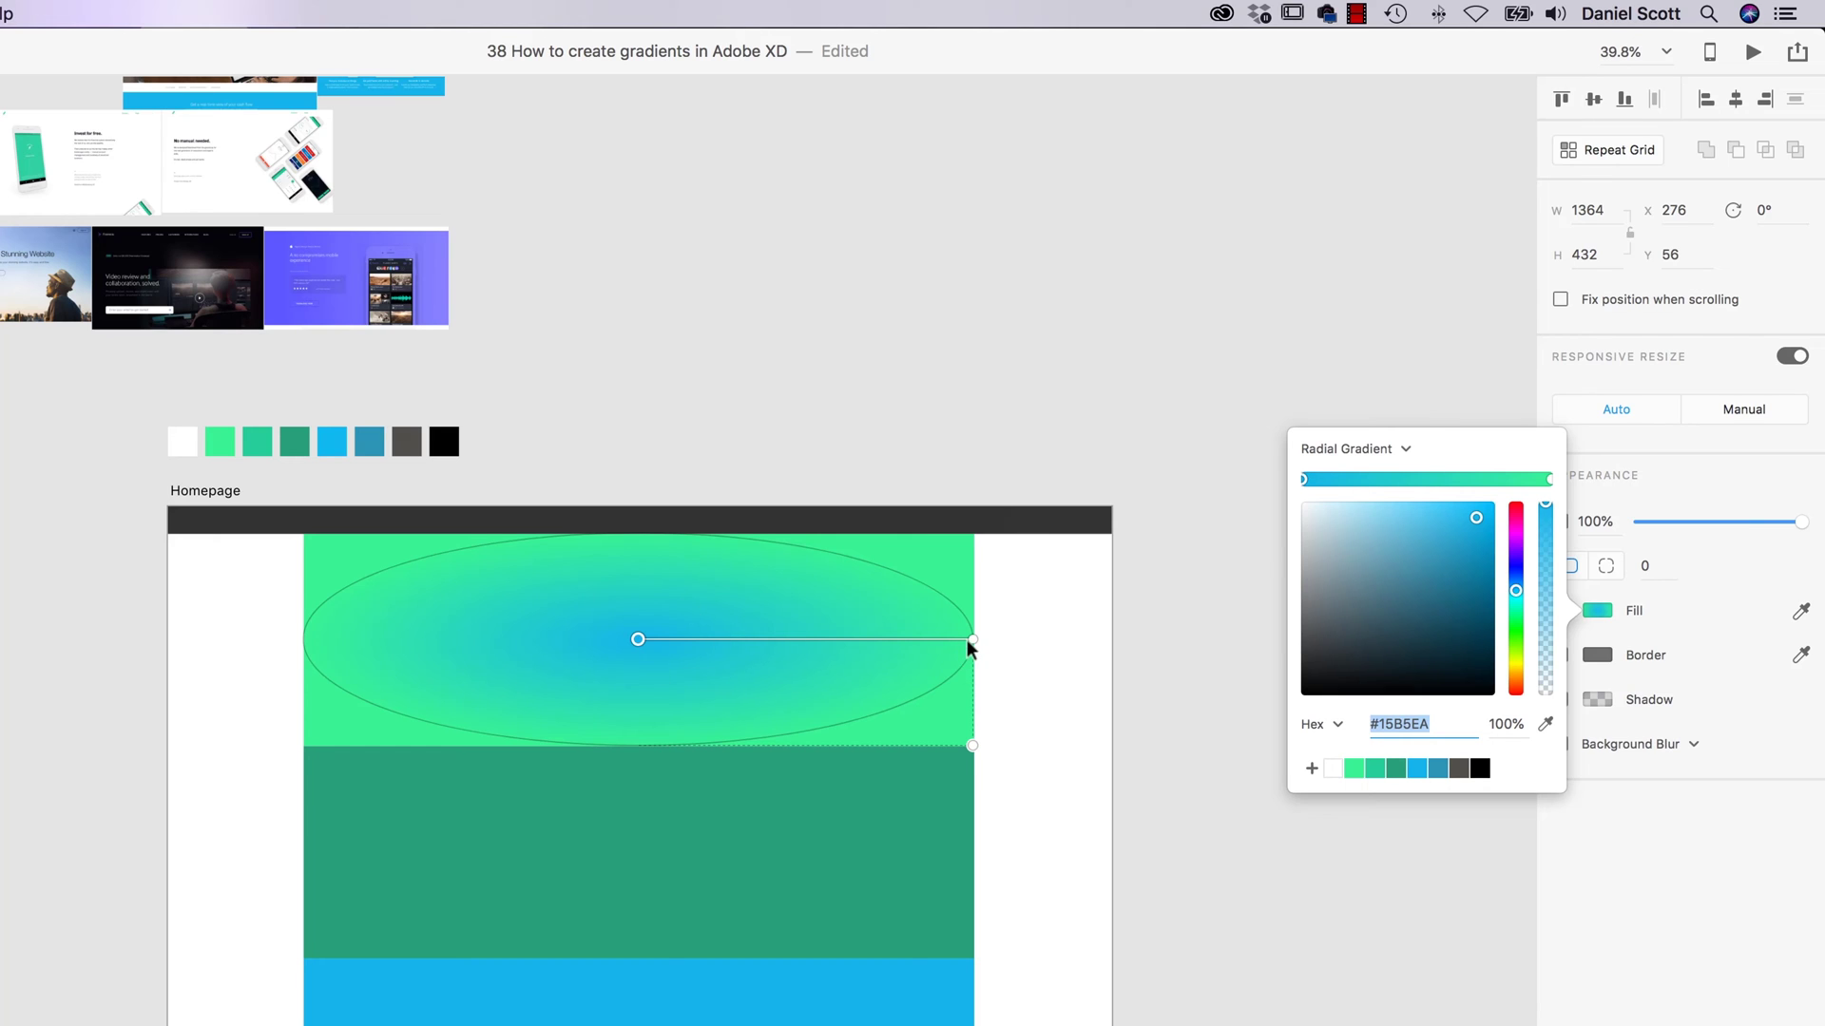
{"action": "left_click_drag", "start_coordinate": [975, 641], "coordinate": [1033, 560]}
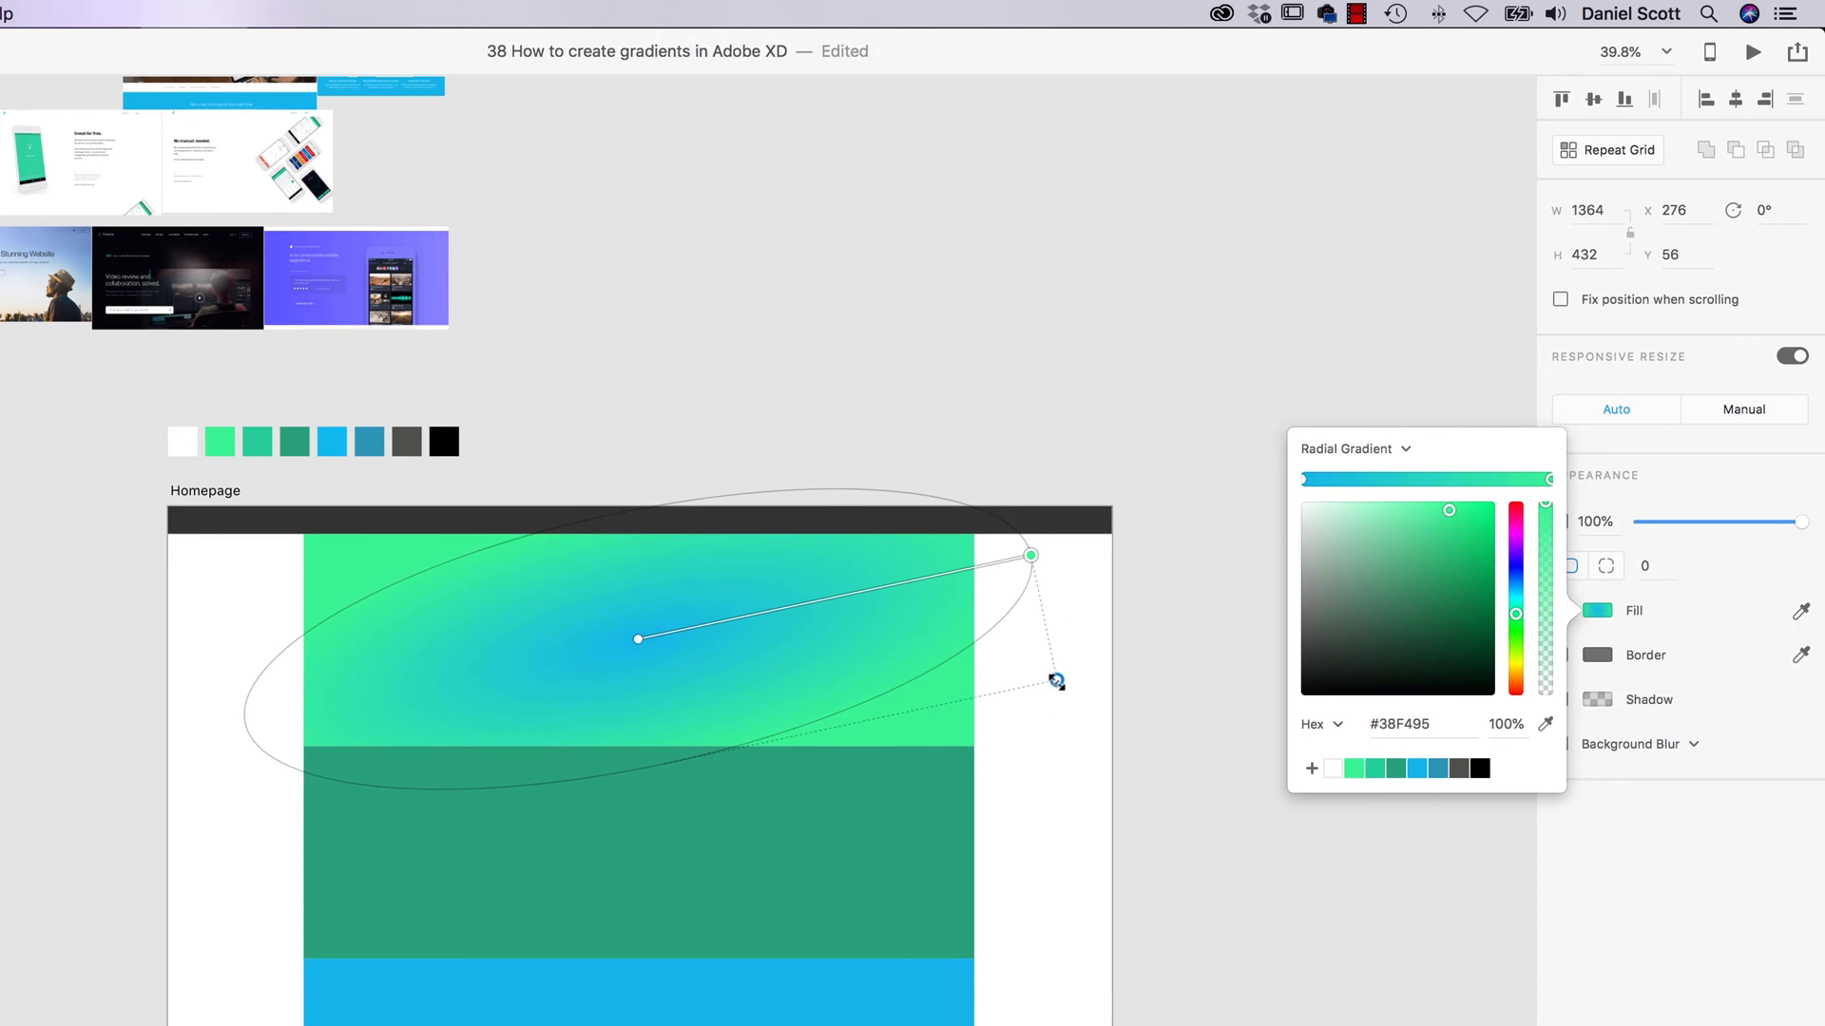
{"action": "mouse_move", "coordinate": [1031, 556]}
{"action": "left_mouse_down"}
{"action": "mouse_move", "coordinate": [384, 744]}
{"action": "mouse_move", "coordinate": [798, 570]}
{"action": "left_mouse_up"}
{"action": "left_click_drag", "start_coordinate": [638, 645], "coordinate": [483, 613]}
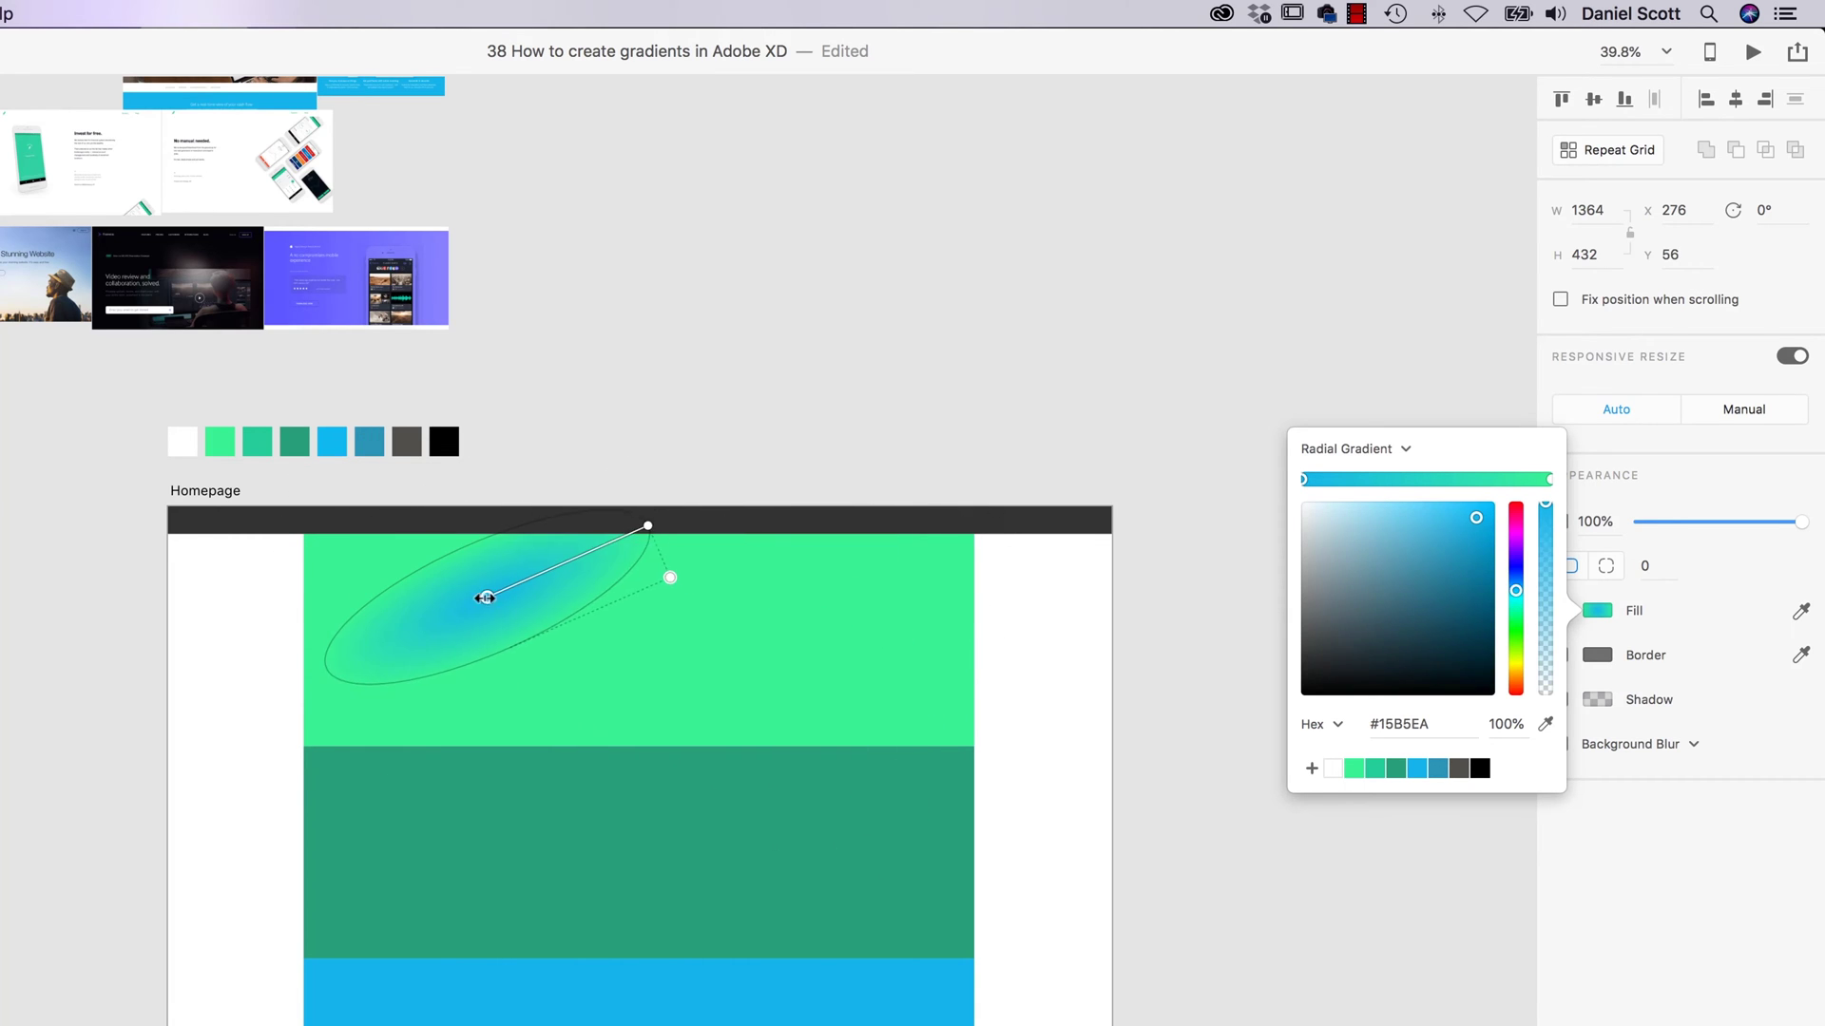
{"action": "left_click_drag", "start_coordinate": [646, 548], "coordinate": [715, 508]}
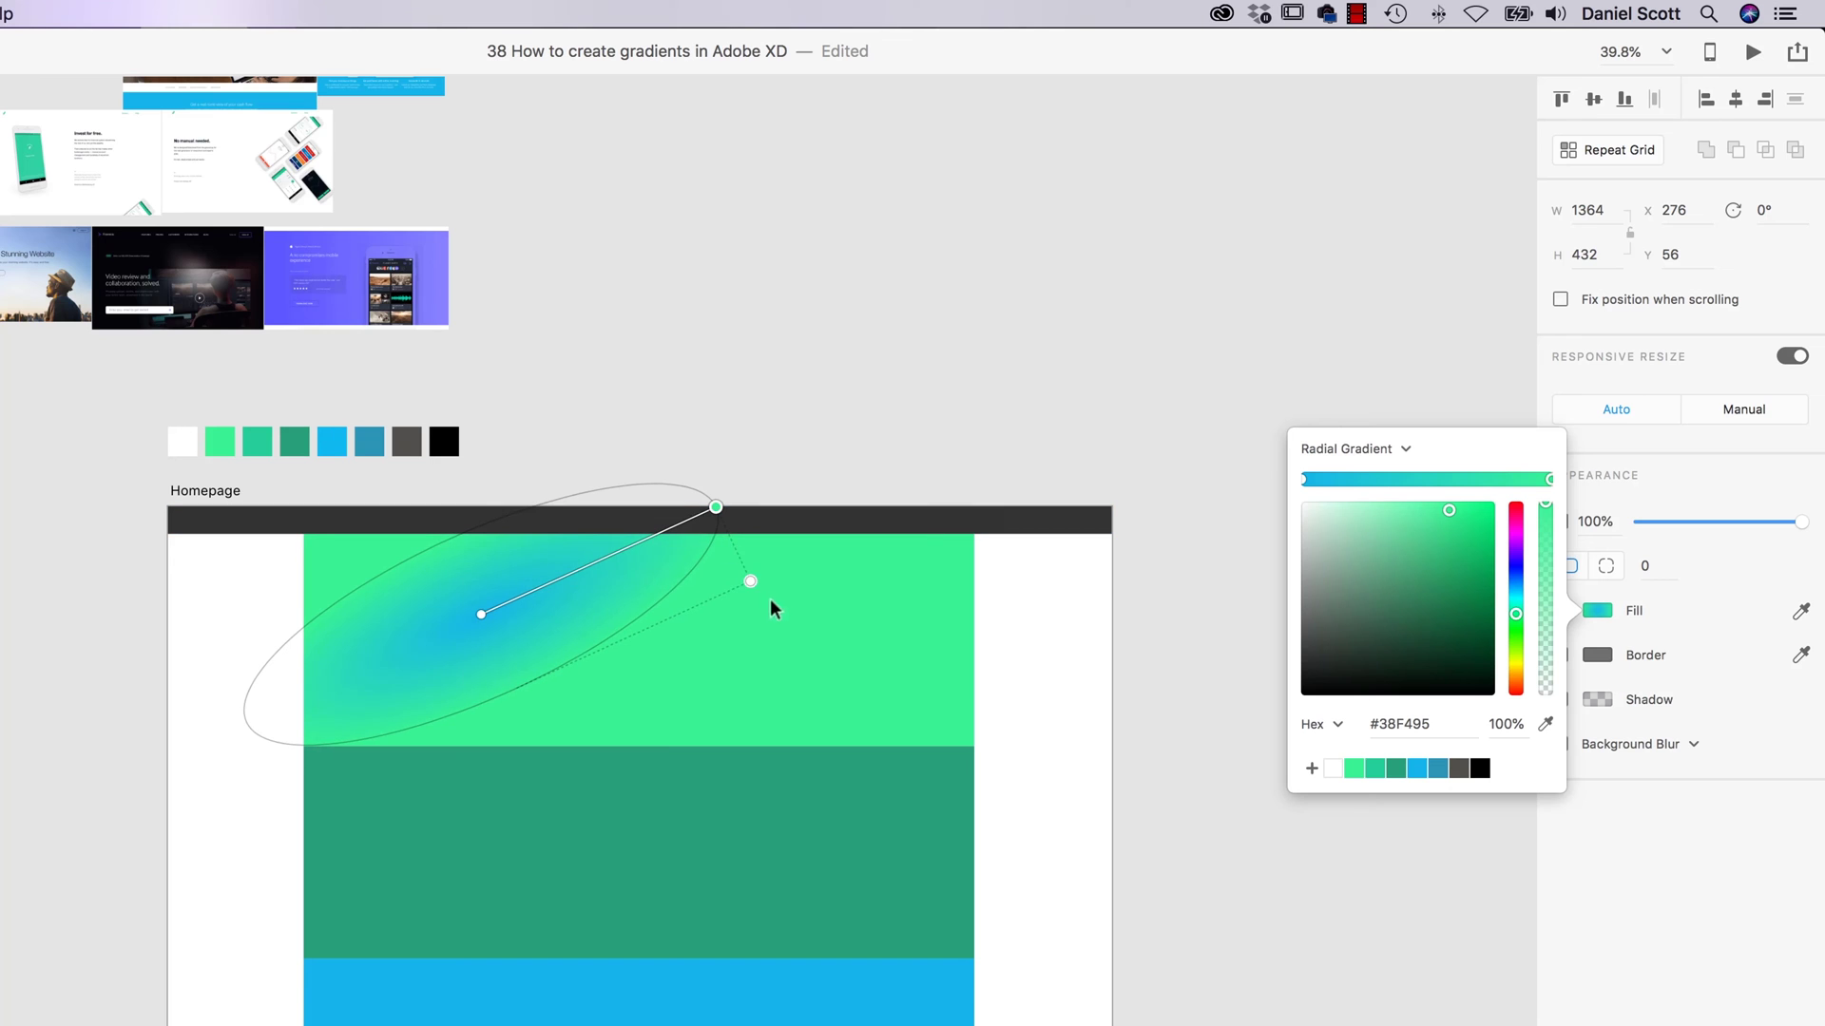
{"action": "mouse_move", "coordinate": [750, 583]}
{"action": "left_mouse_down"}
{"action": "mouse_move", "coordinate": [808, 736]}
{"action": "mouse_move", "coordinate": [1133, 846]}
{"action": "left_mouse_up"}
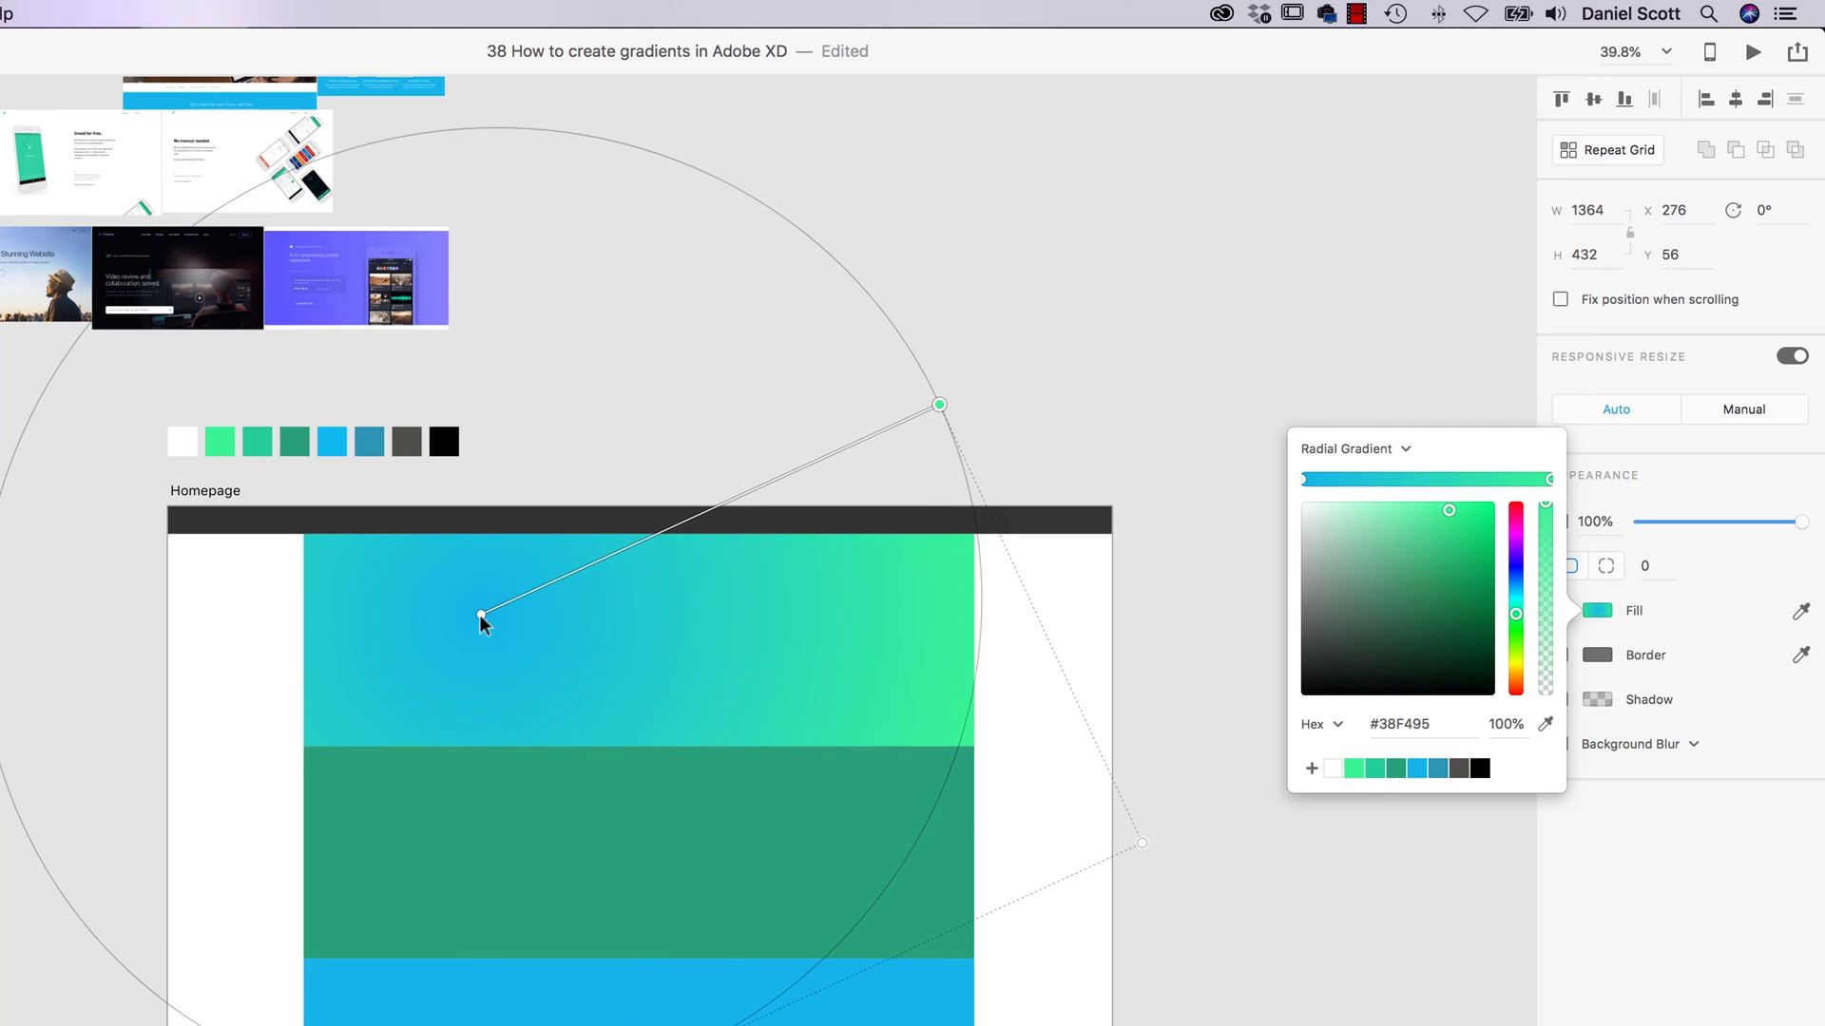
{"action": "mouse_move", "coordinate": [481, 616]}
{"action": "left_mouse_down"}
{"action": "mouse_move", "coordinate": [442, 569]}
{"action": "mouse_move", "coordinate": [461, 545]}
{"action": "left_mouse_up"}
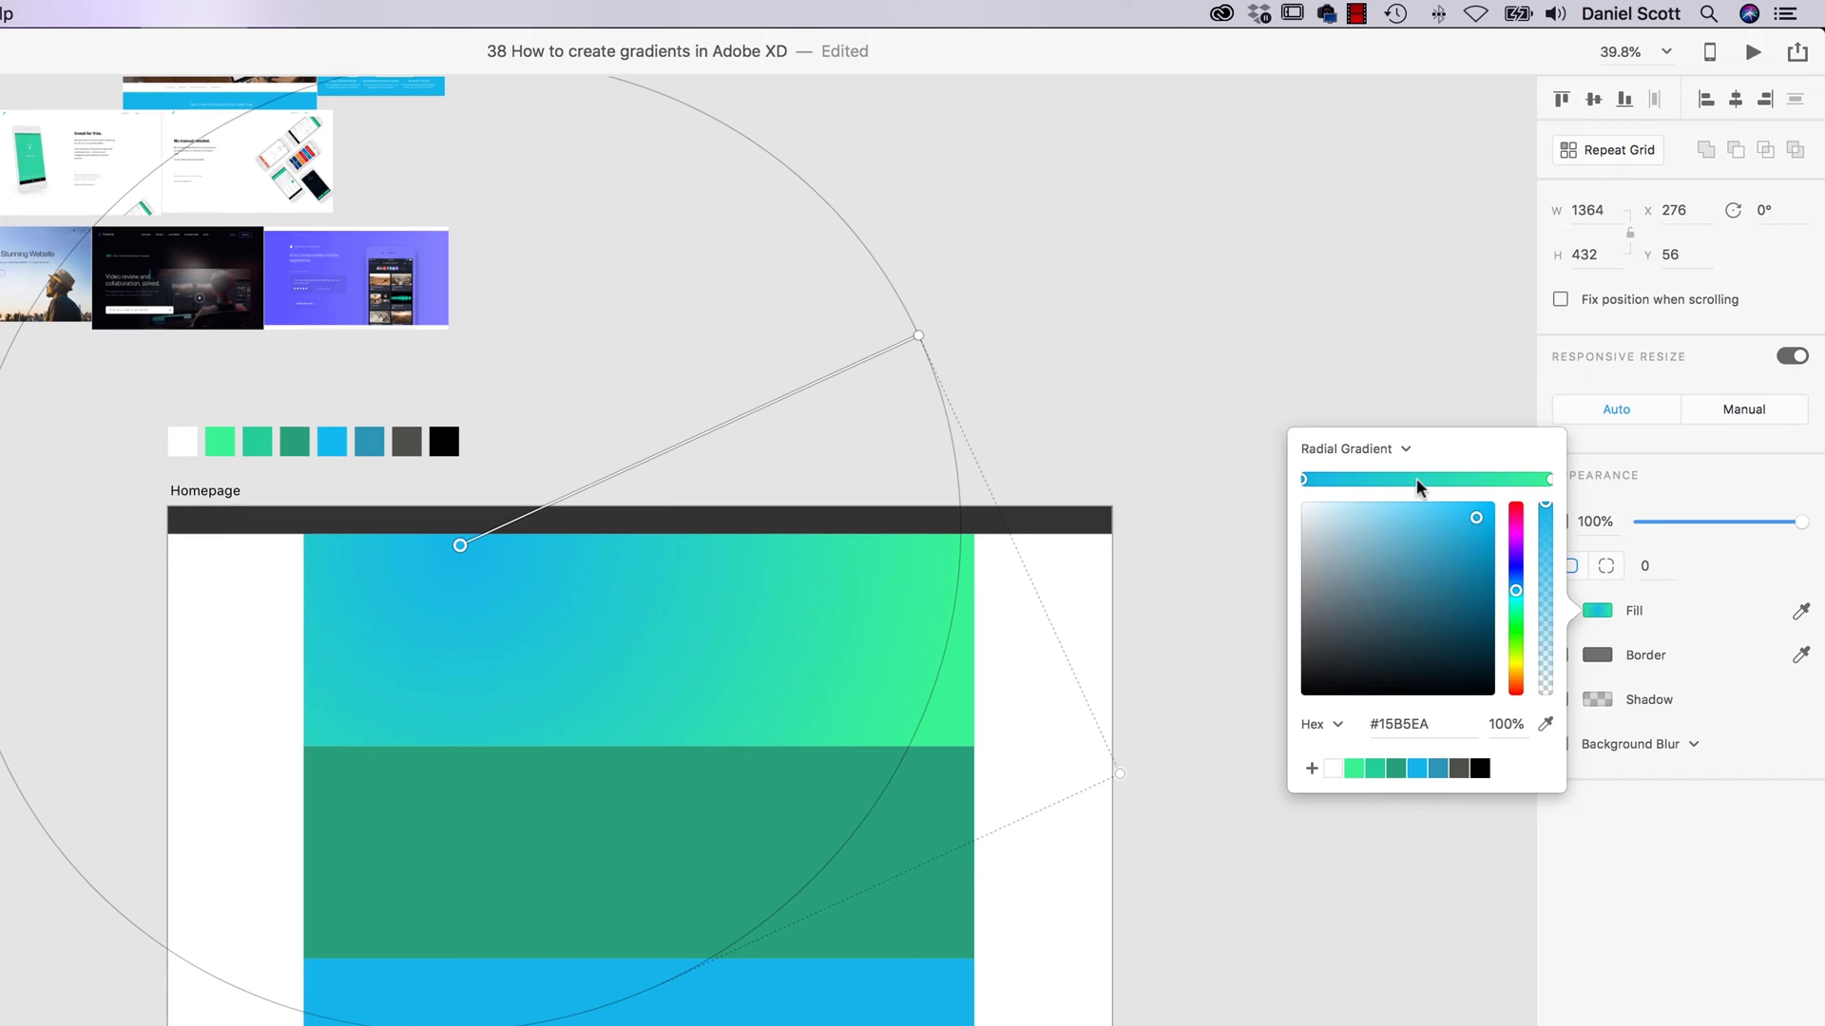
Step: Color the centre stop light green and the outer stop darker green, swinging the radius right
{"action": "left_click", "coordinate": [1374, 771]}
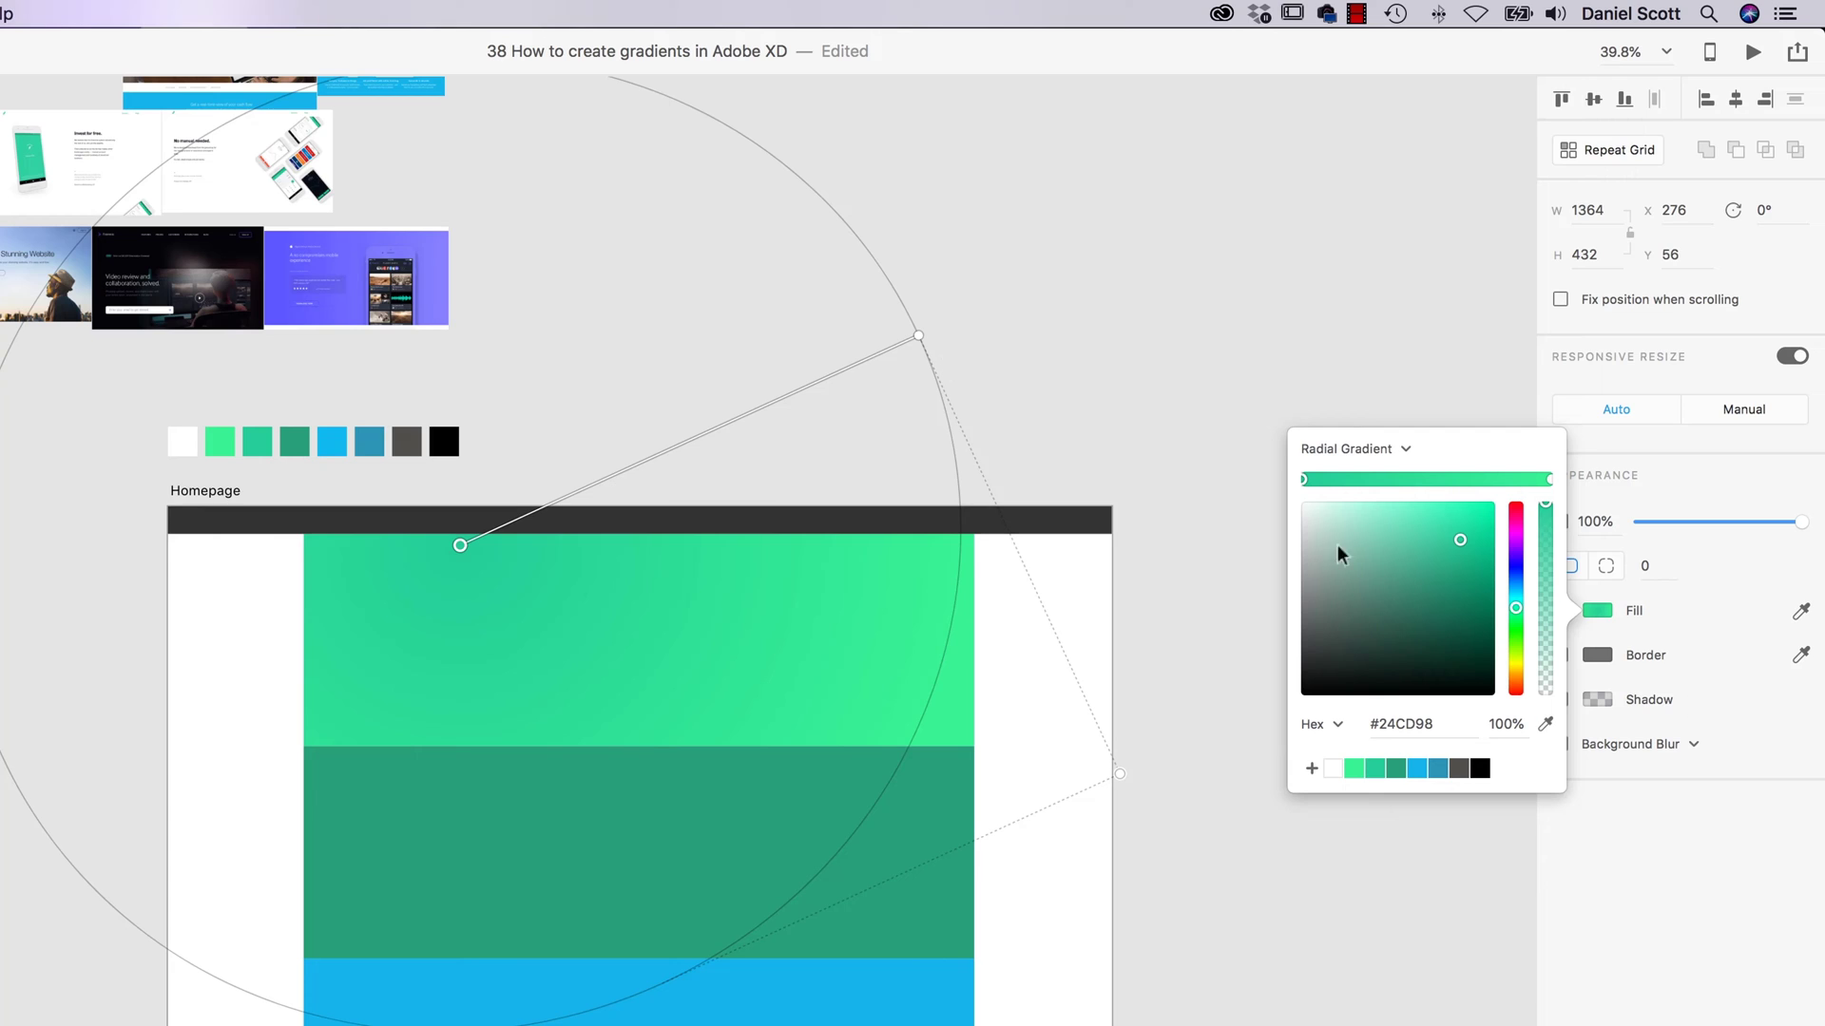
{"action": "left_click", "coordinate": [1356, 770]}
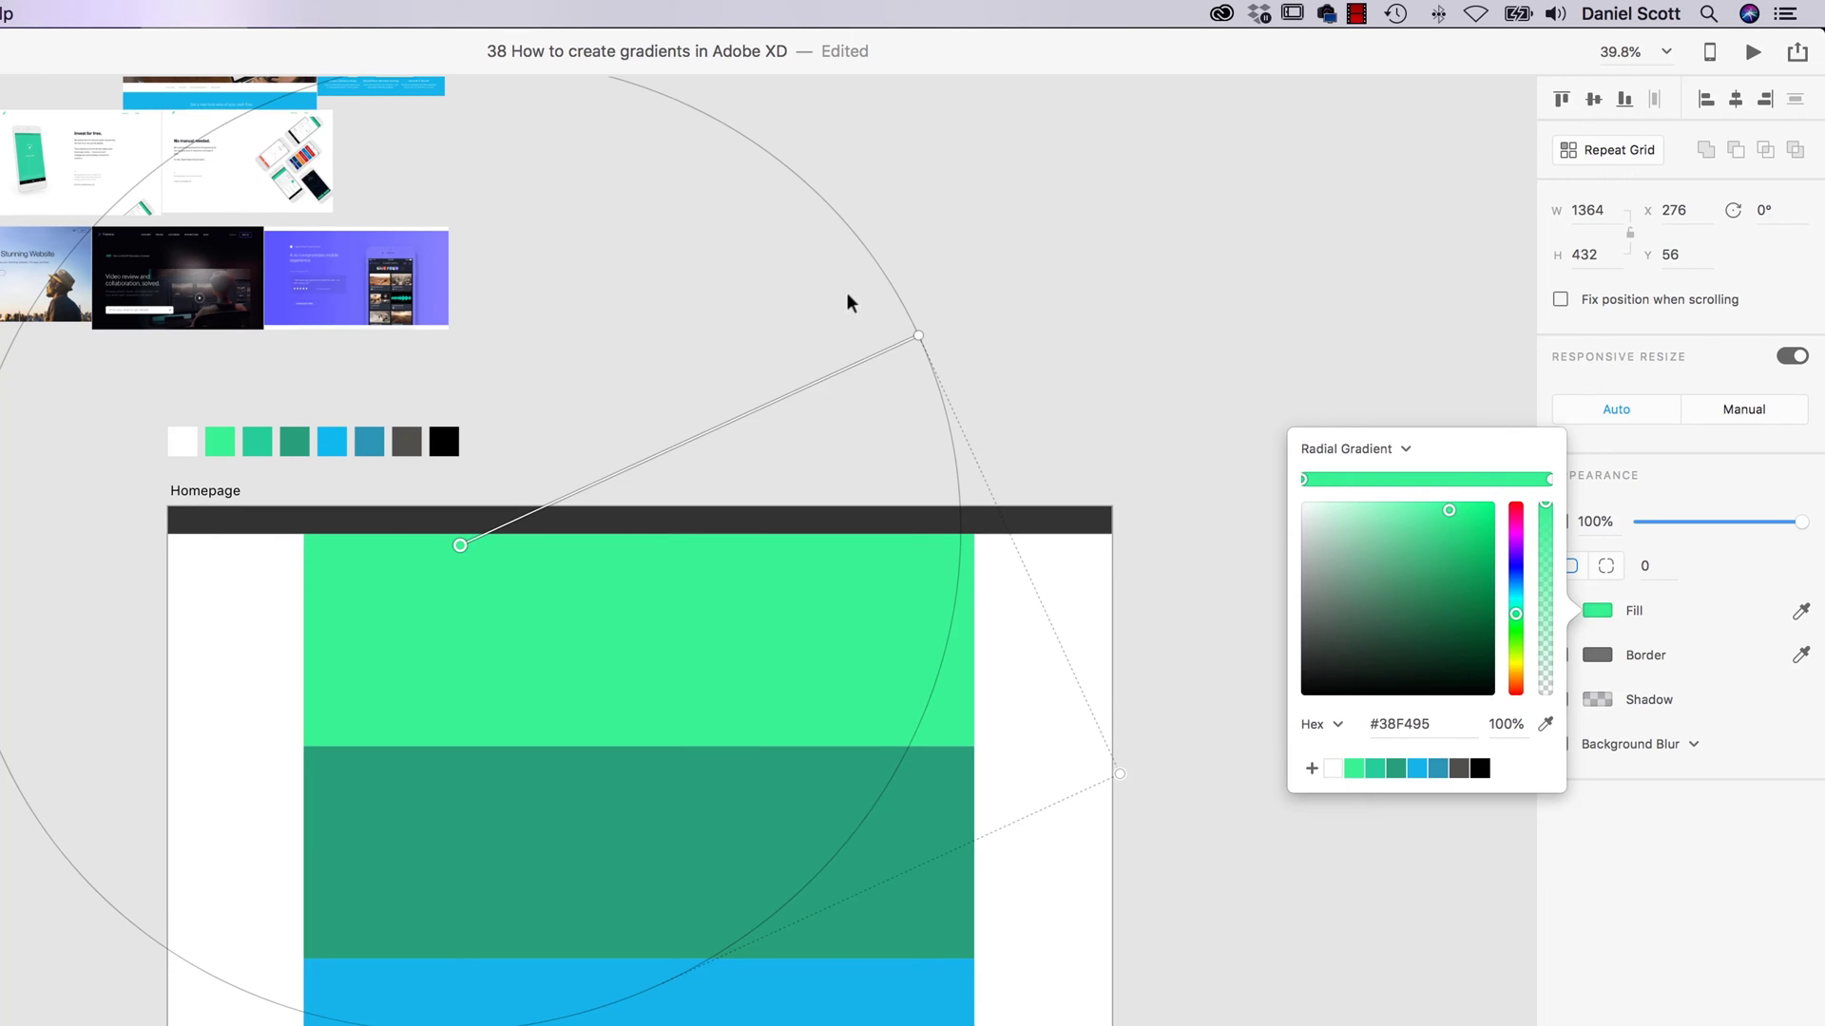
{"action": "left_click", "coordinate": [923, 342]}
{"action": "left_click", "coordinate": [1373, 771]}
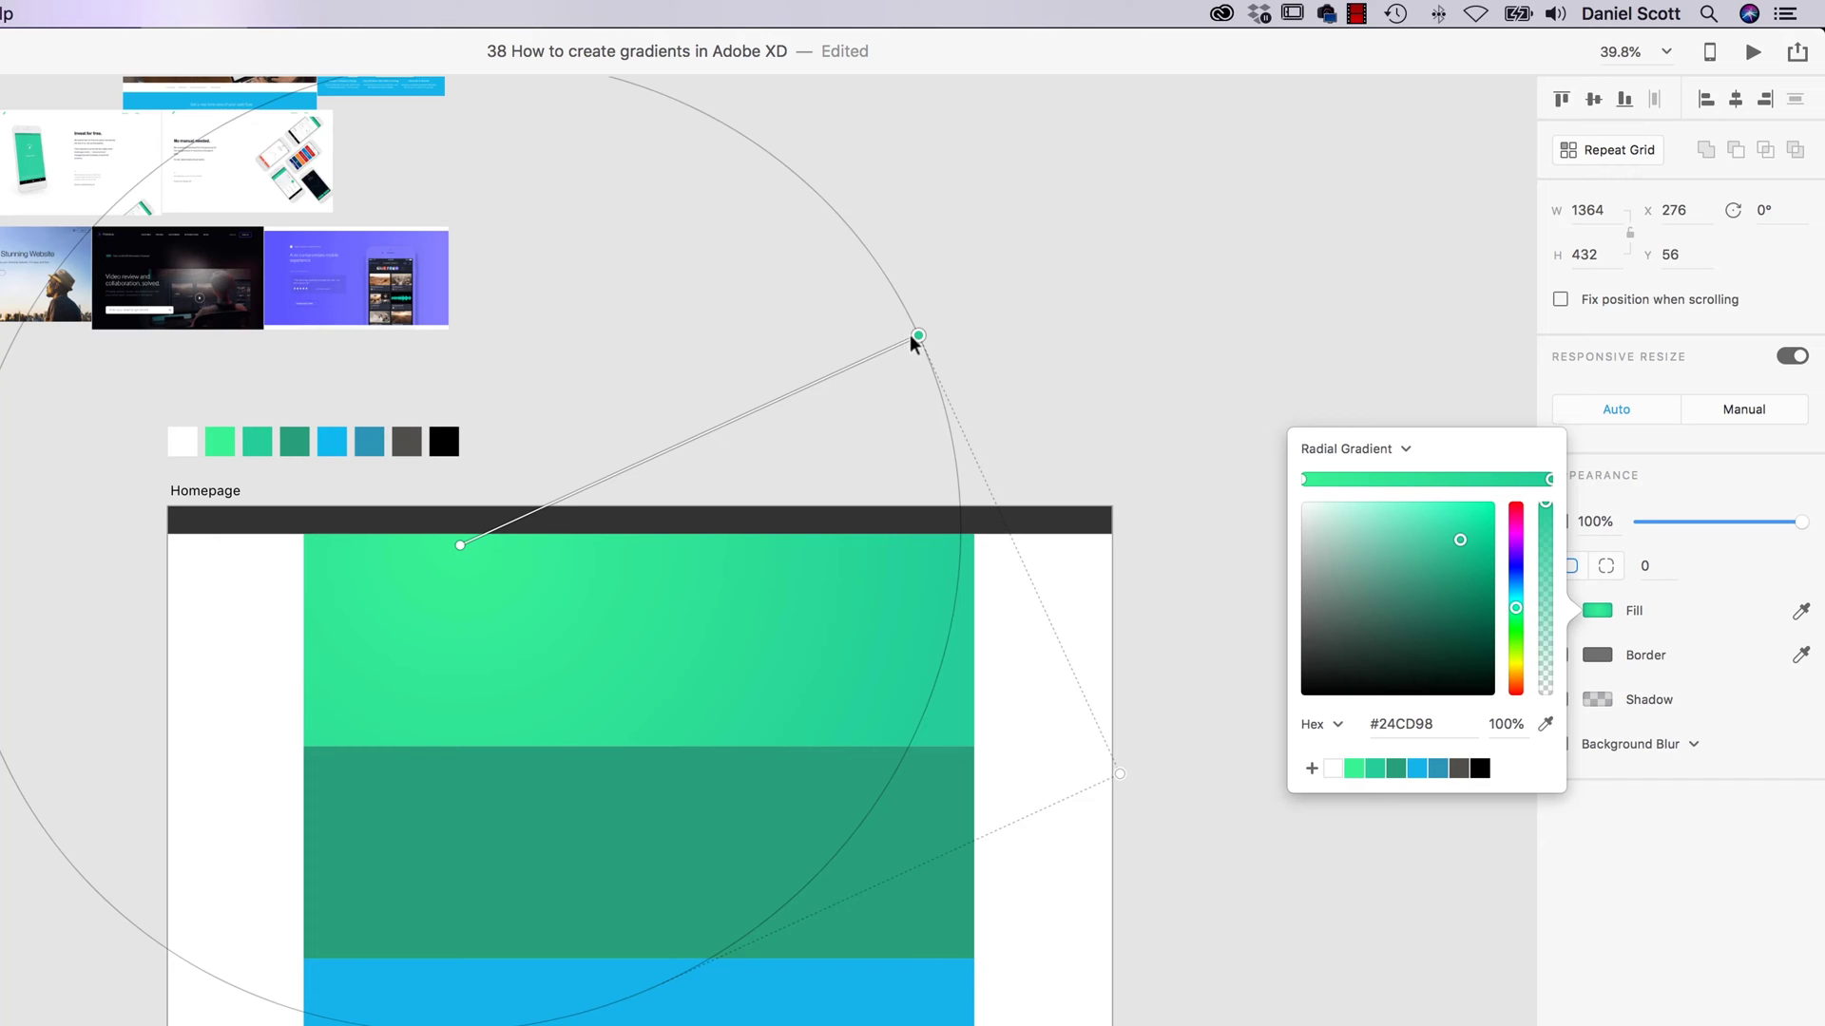
{"action": "left_click_drag", "start_coordinate": [917, 337], "coordinate": [1010, 568]}
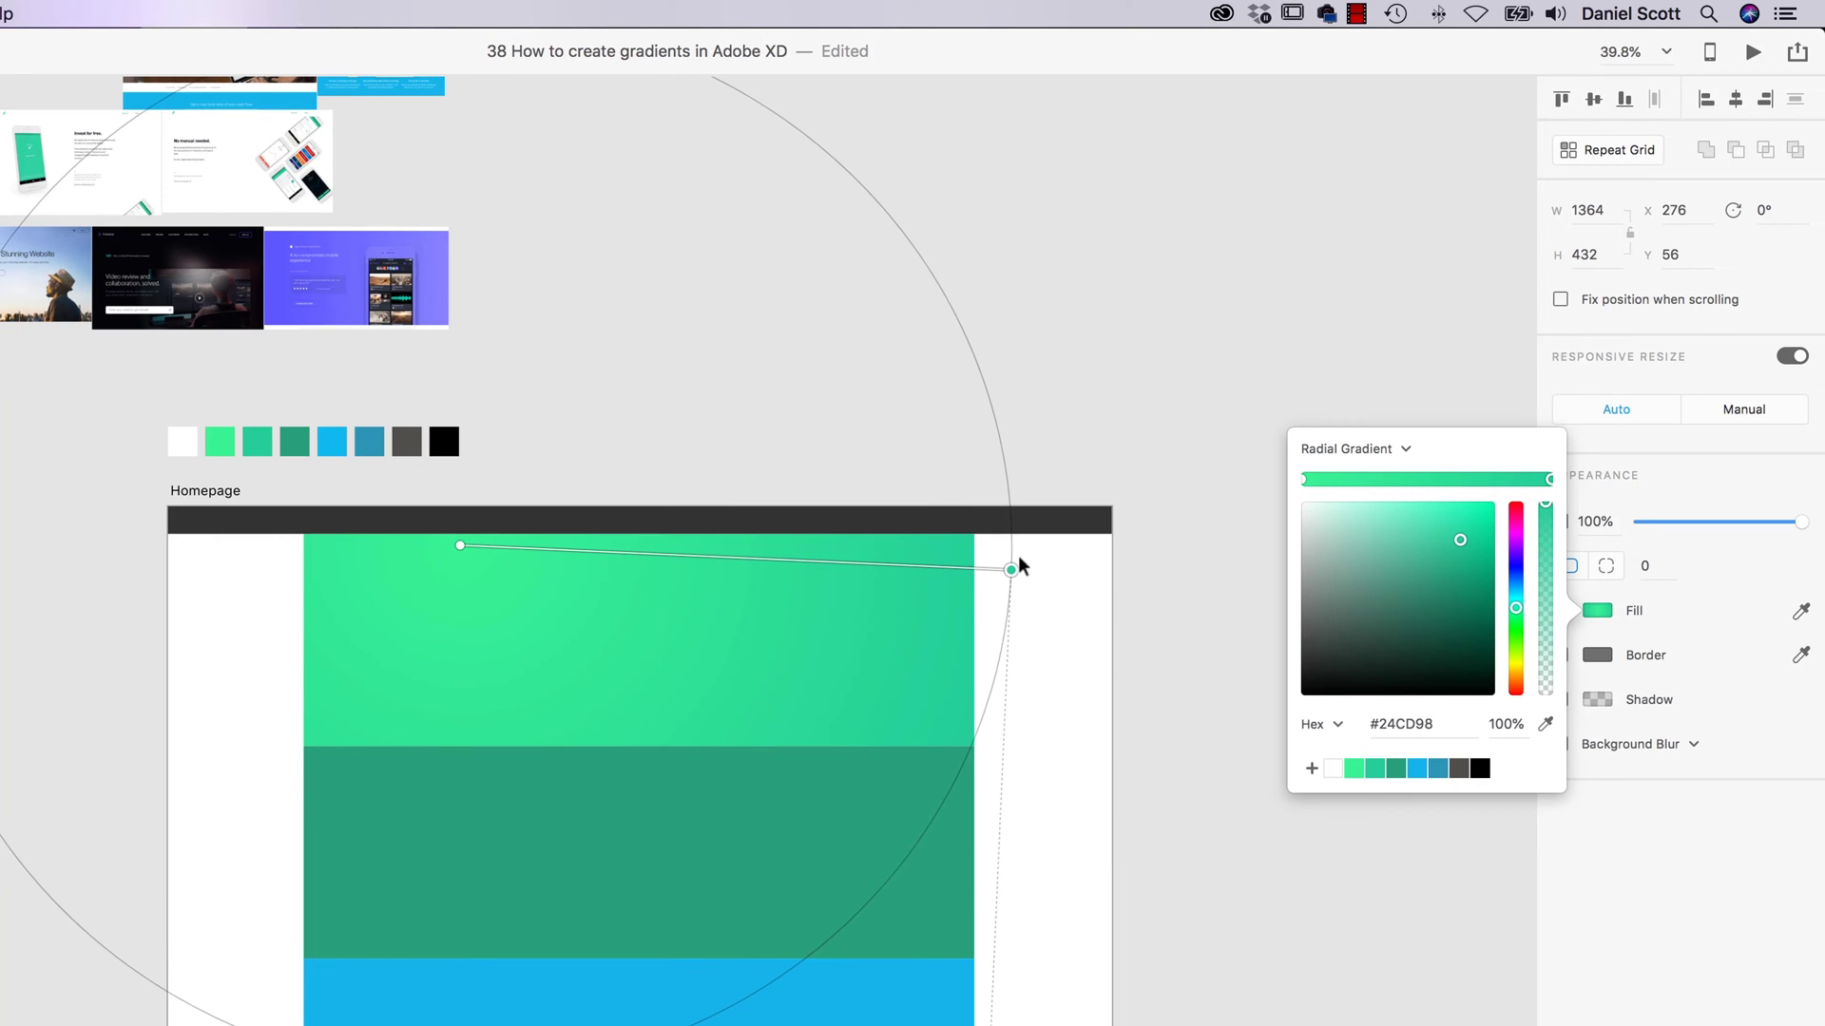
{"action": "left_click", "coordinate": [1199, 311]}
{"action": "scroll", "coordinate": [778, 608], "scroll_direction": "up", "scroll_amount": 5}
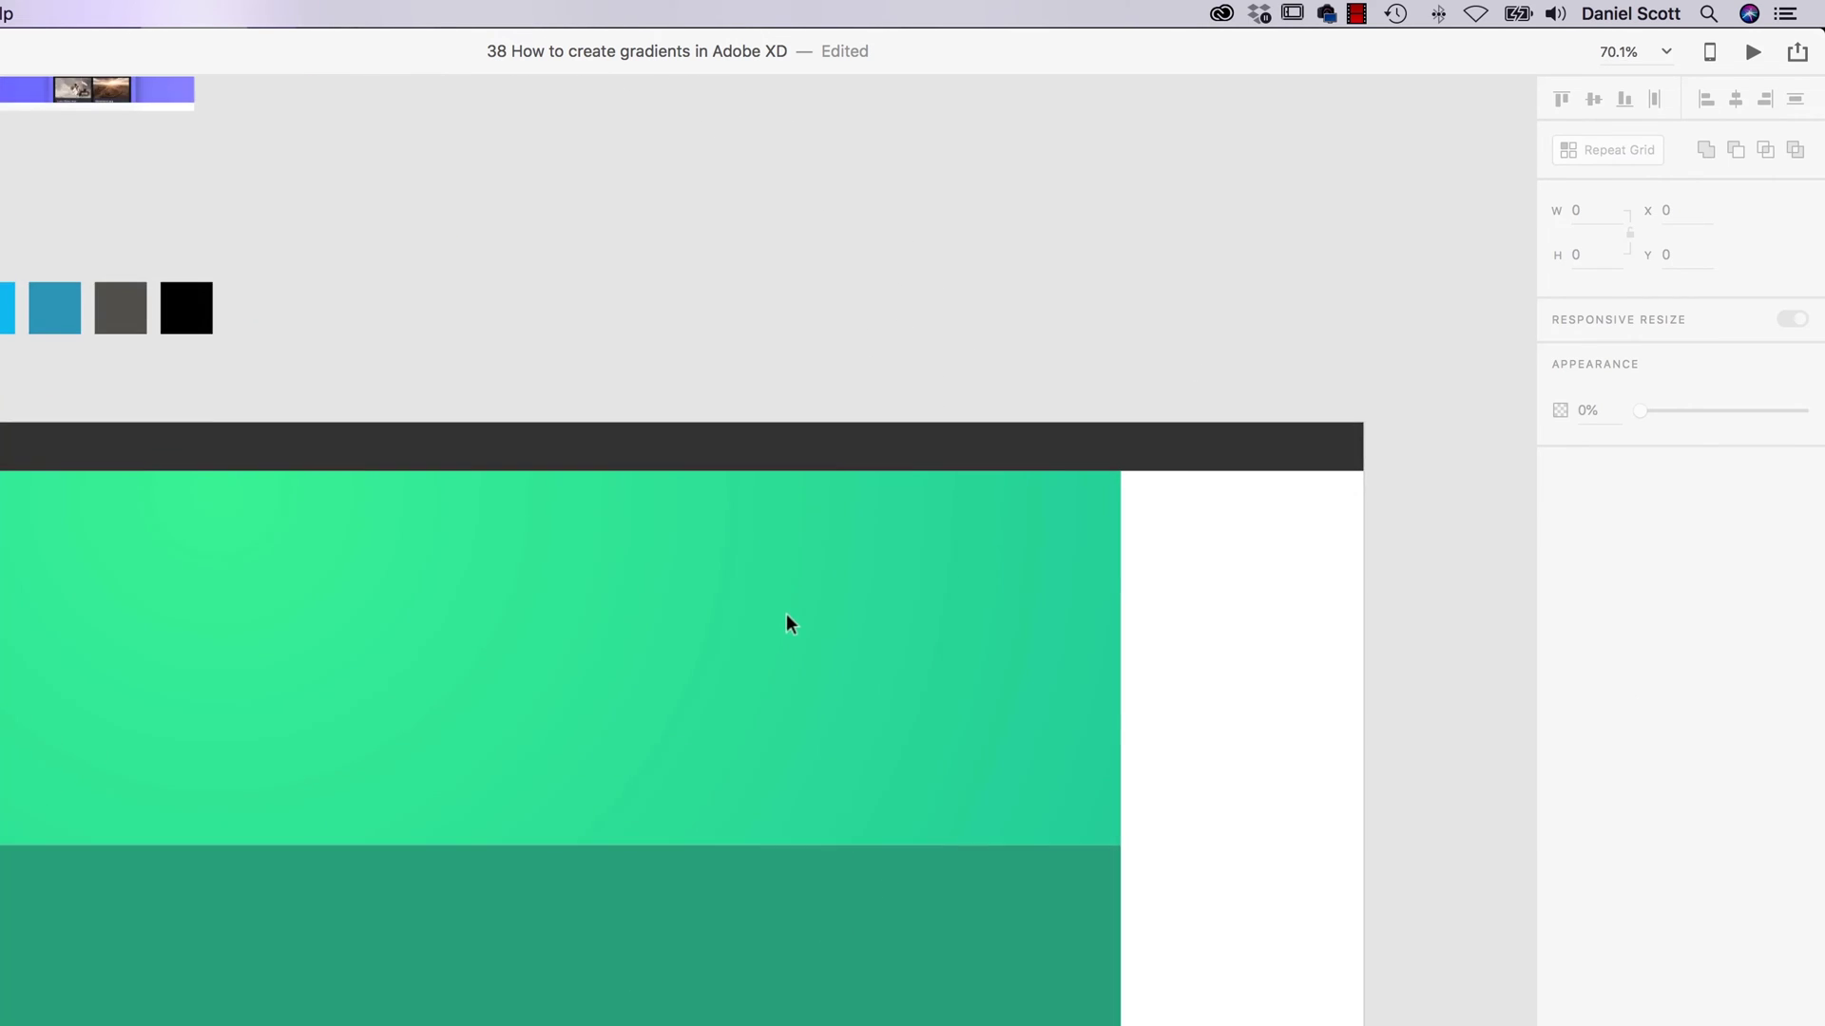
Step: Undo back to the blue-to-light-green linear gradient and reselect the hero box to confirm
{"action": "left_click_drag", "start_coordinate": [786, 614], "coordinate": [886, 563]}
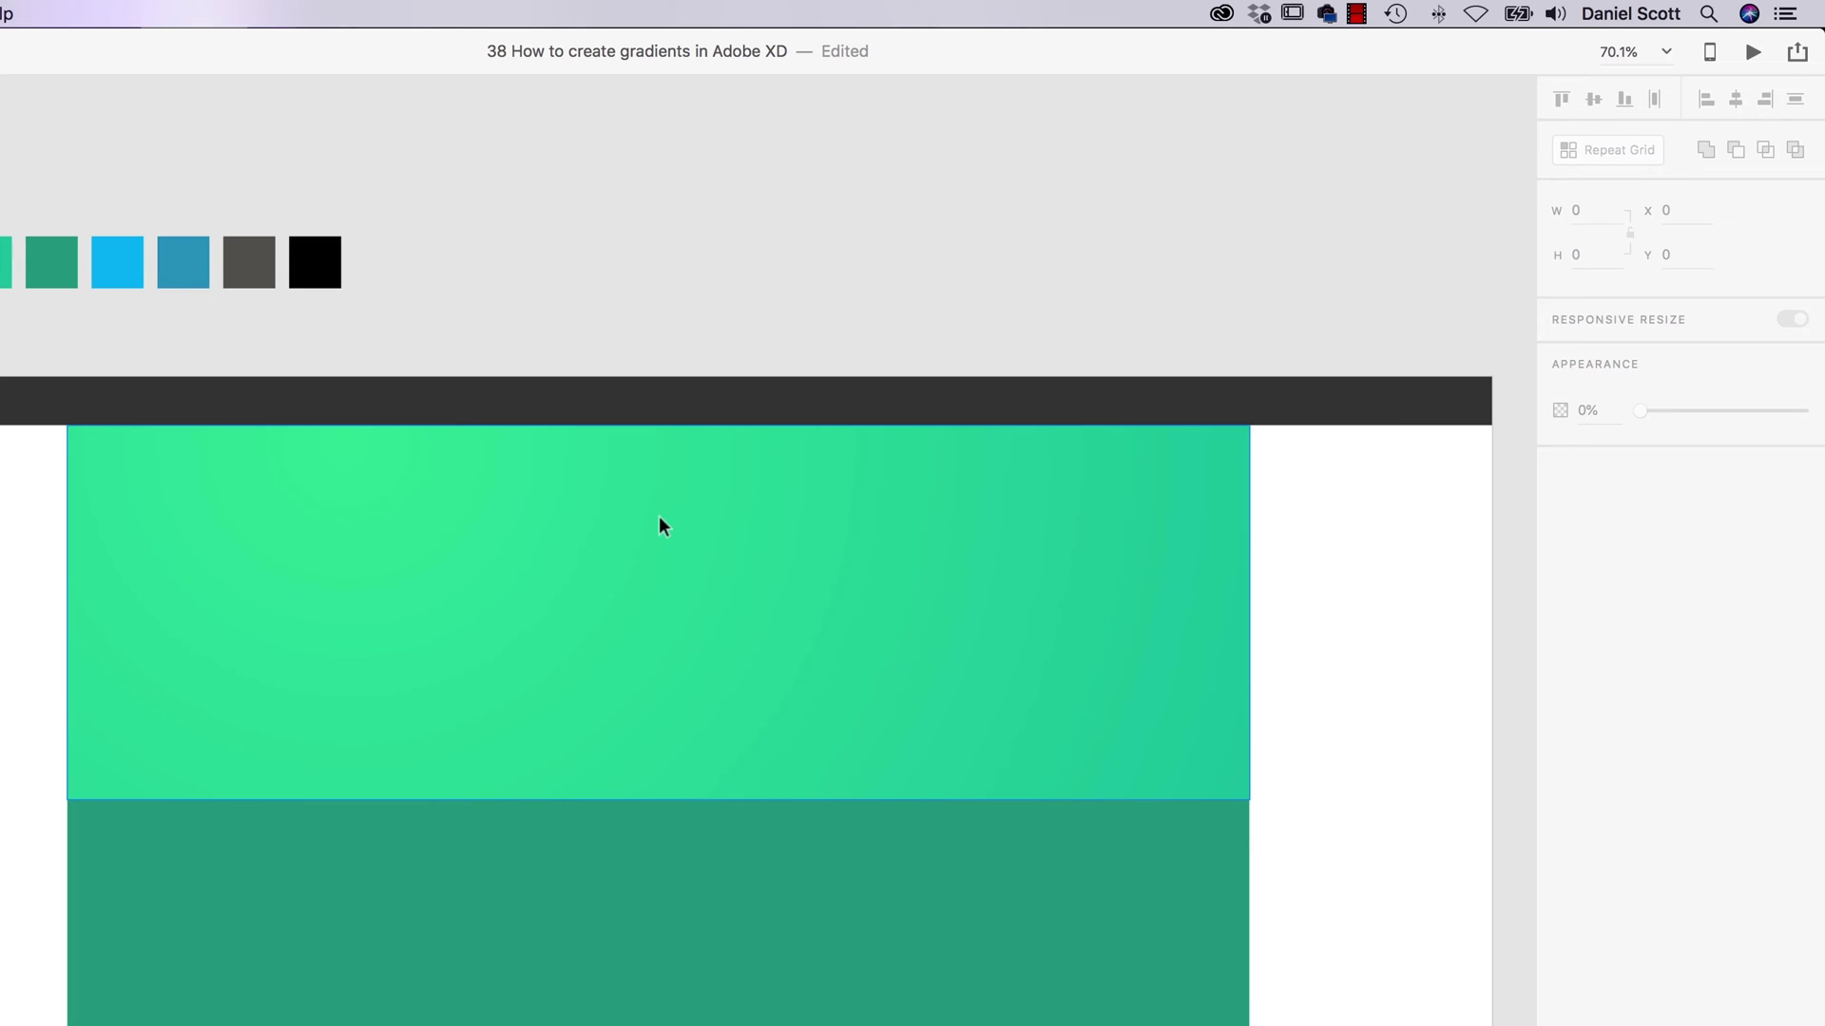
{"action": "left_click", "coordinate": [839, 366]}
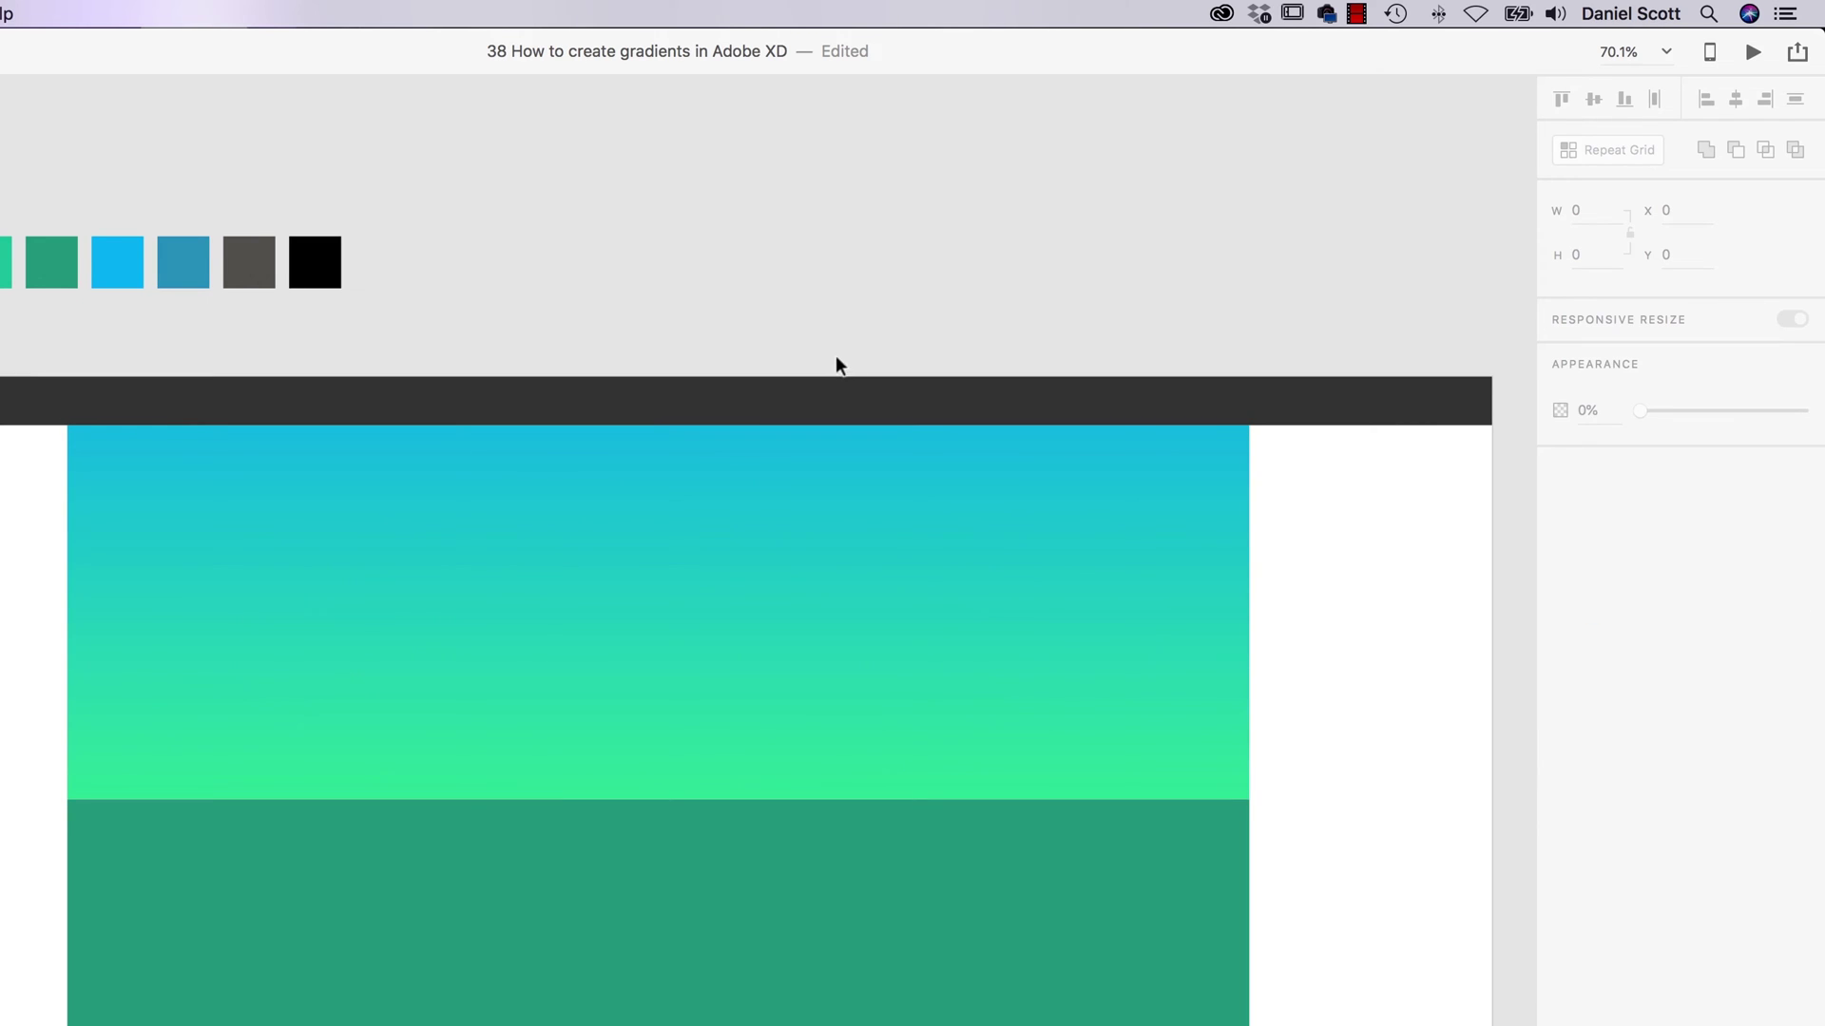
{"action": "left_click", "coordinate": [770, 517]}
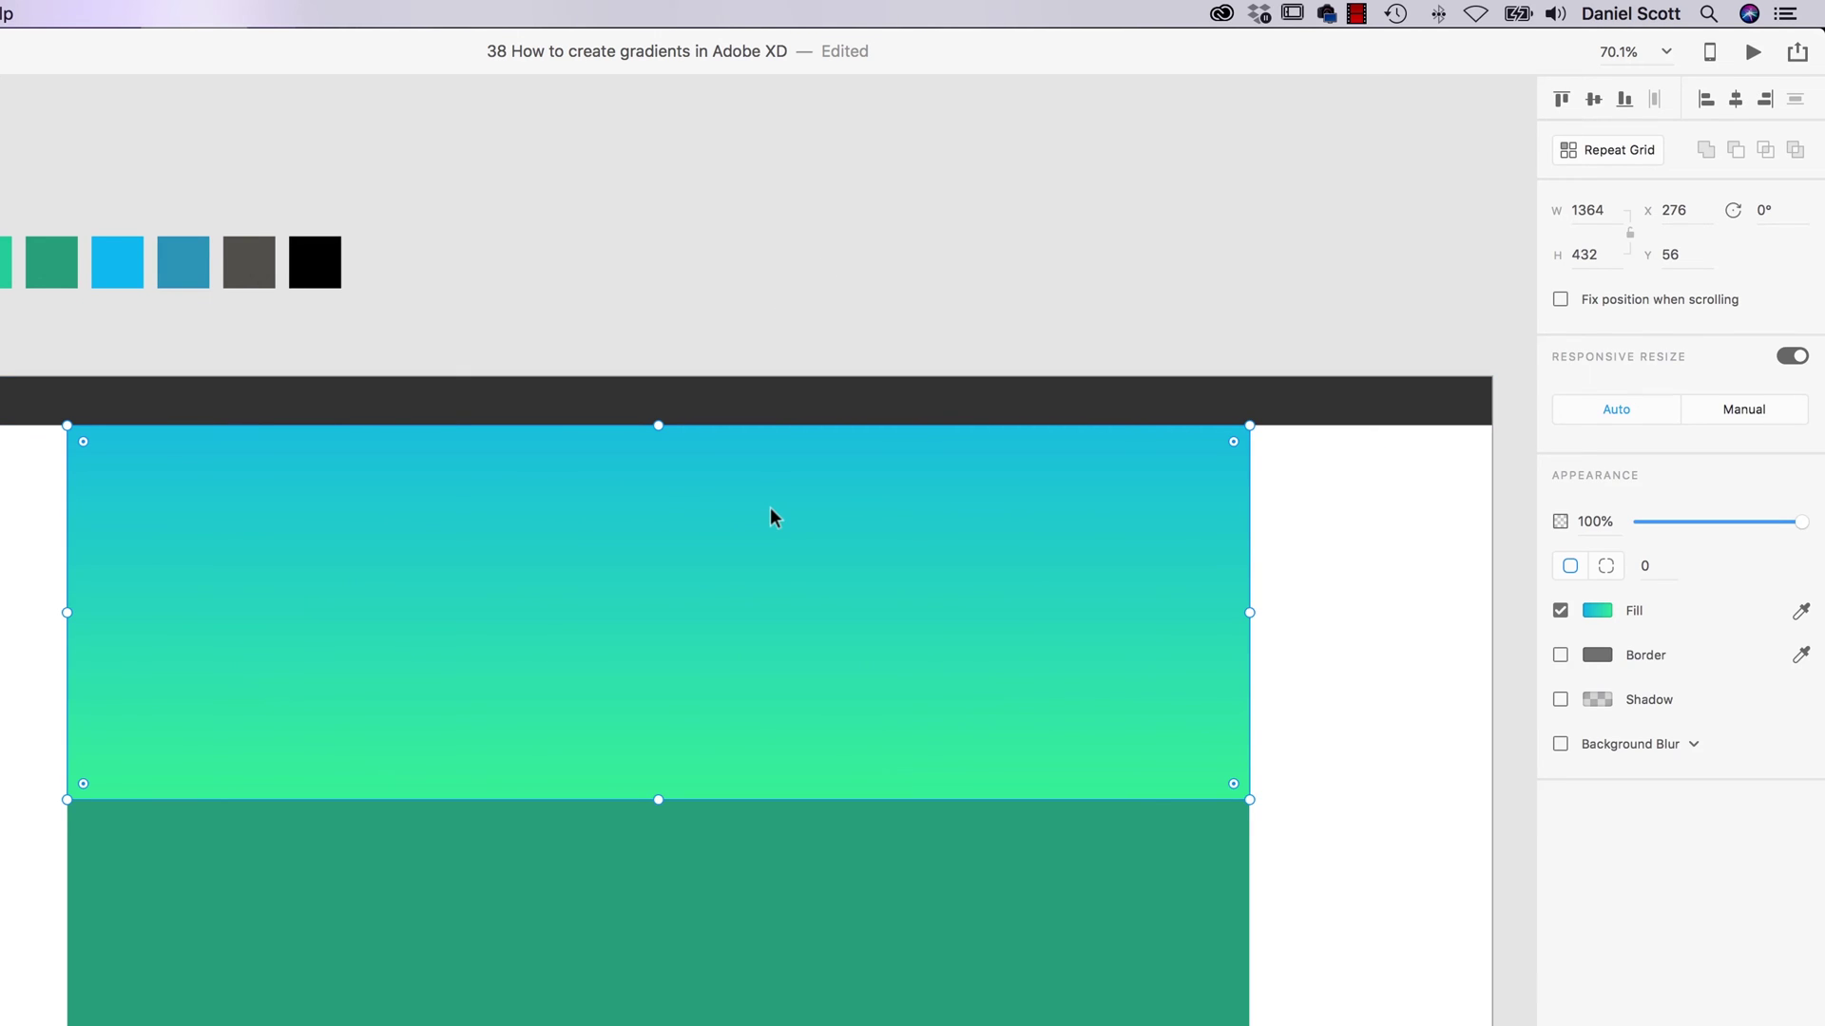
Step: Go to Grabient in Chrome and show the second page of gradients
{"action": "key", "text": "super+Tab"}
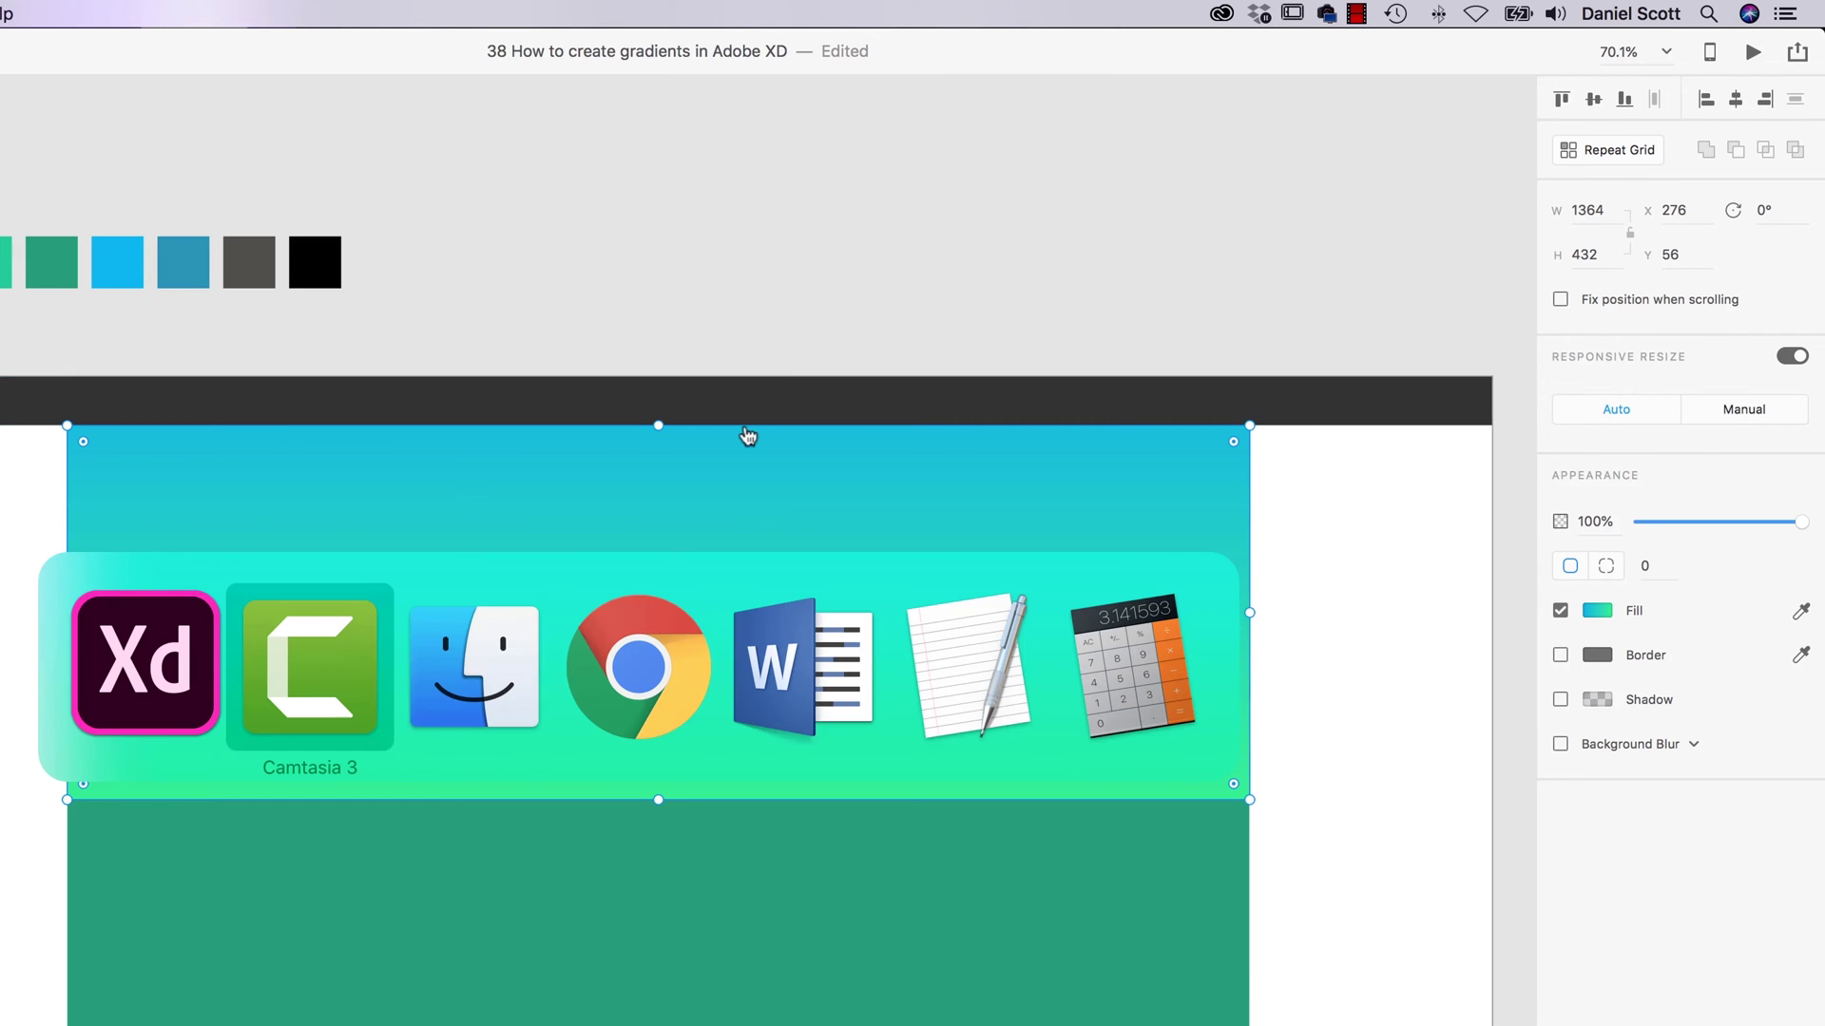
{"action": "key", "text": "Tab"}
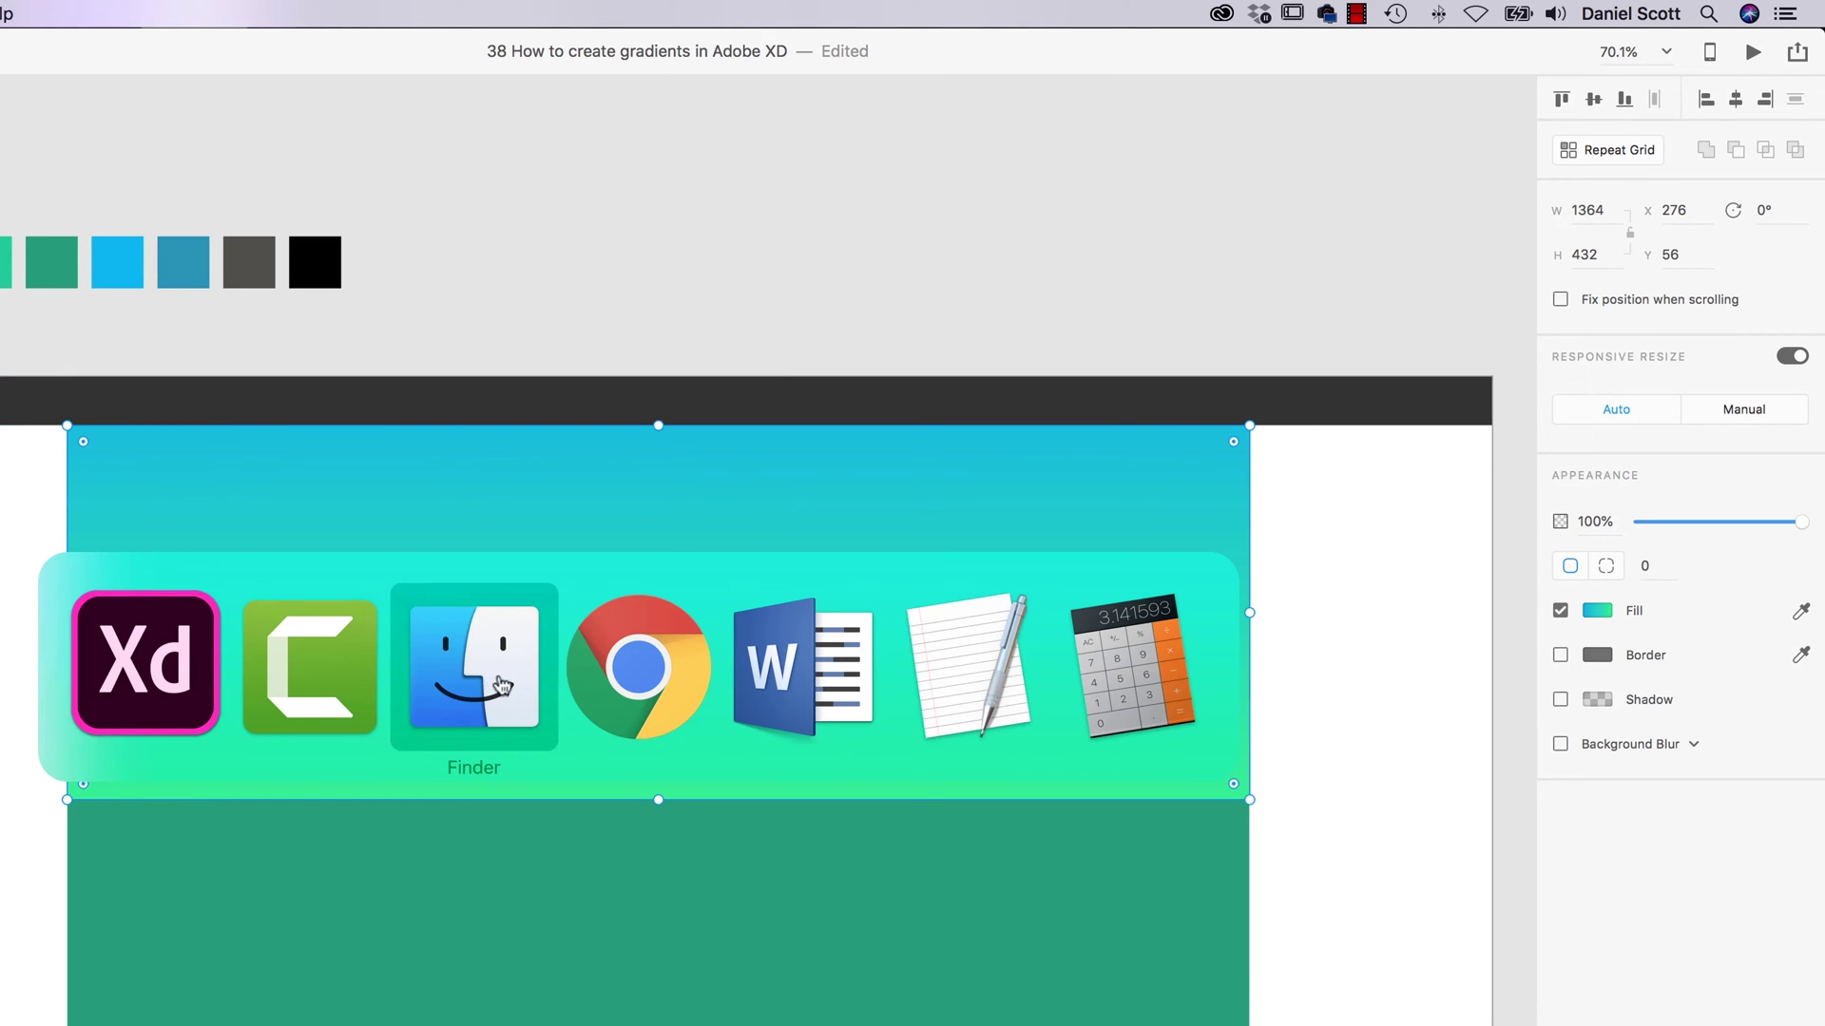
{"action": "left_click", "coordinate": [617, 678]}
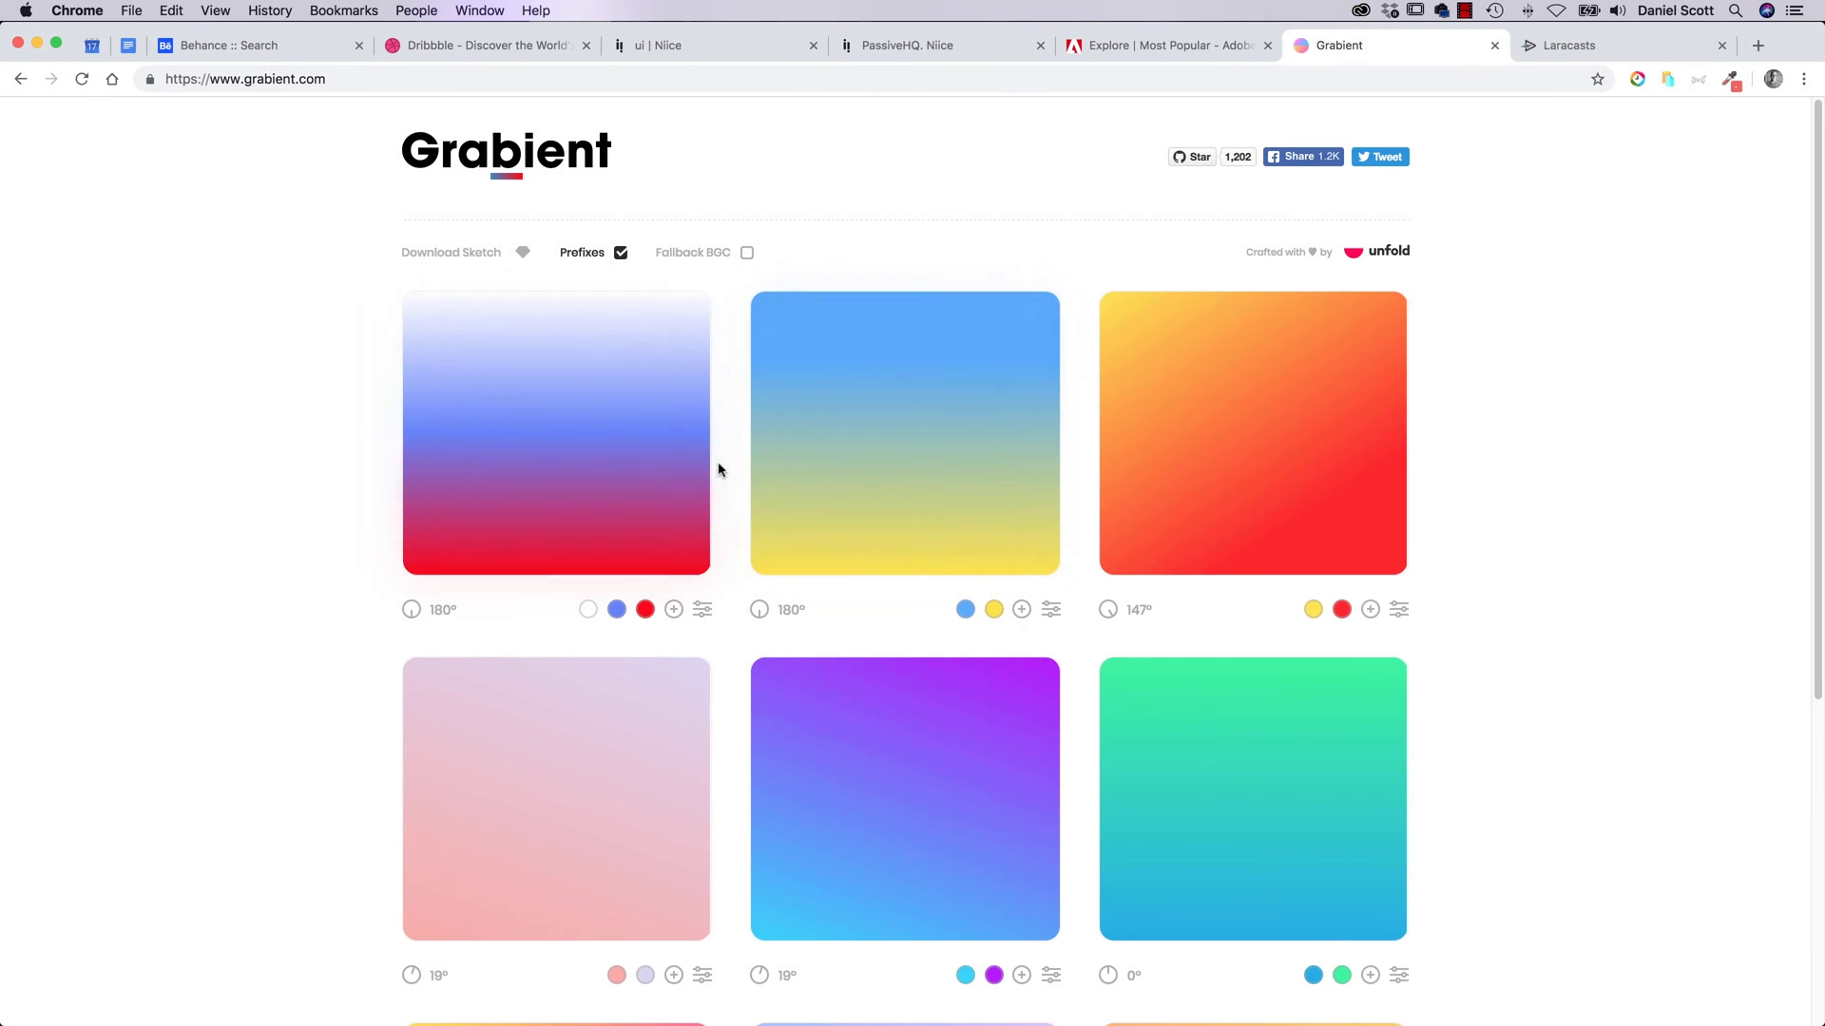
{"action": "scroll", "coordinate": [715, 463], "scroll_direction": "down", "scroll_amount": 5}
{"action": "scroll", "coordinate": [717, 462], "scroll_direction": "down", "scroll_amount": 5}
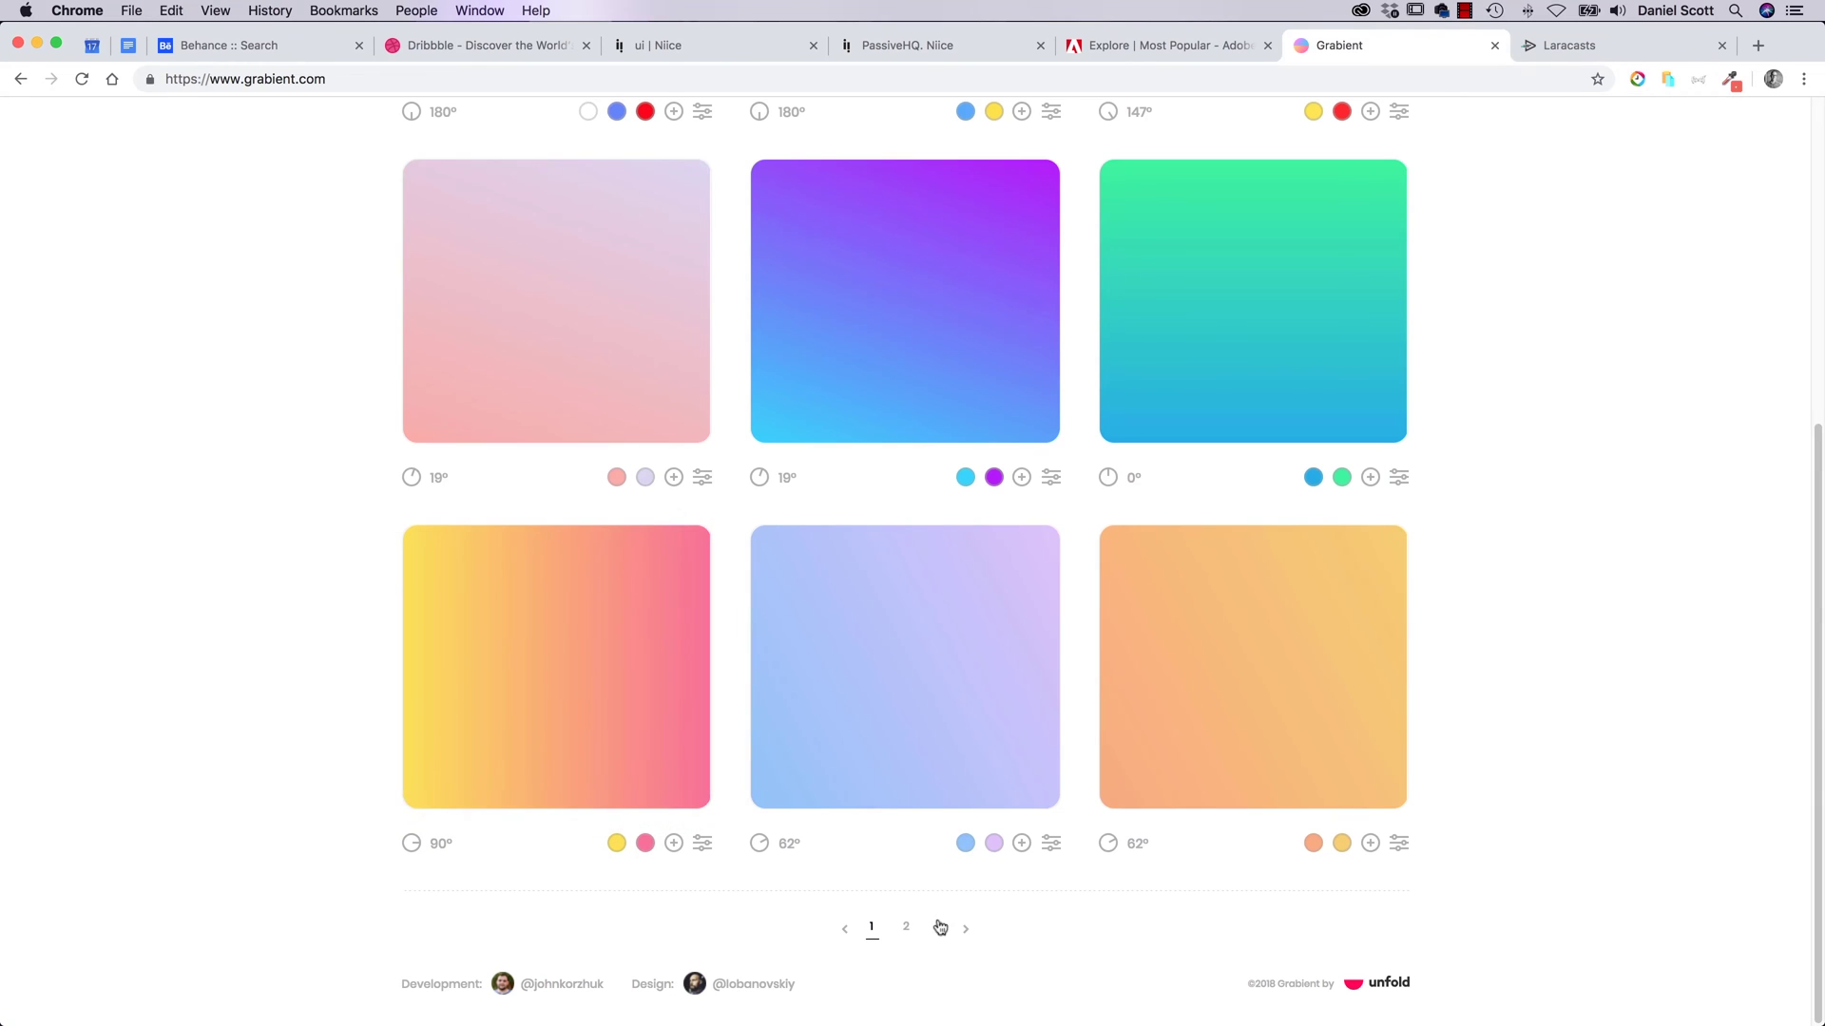
{"action": "left_click", "coordinate": [906, 927]}
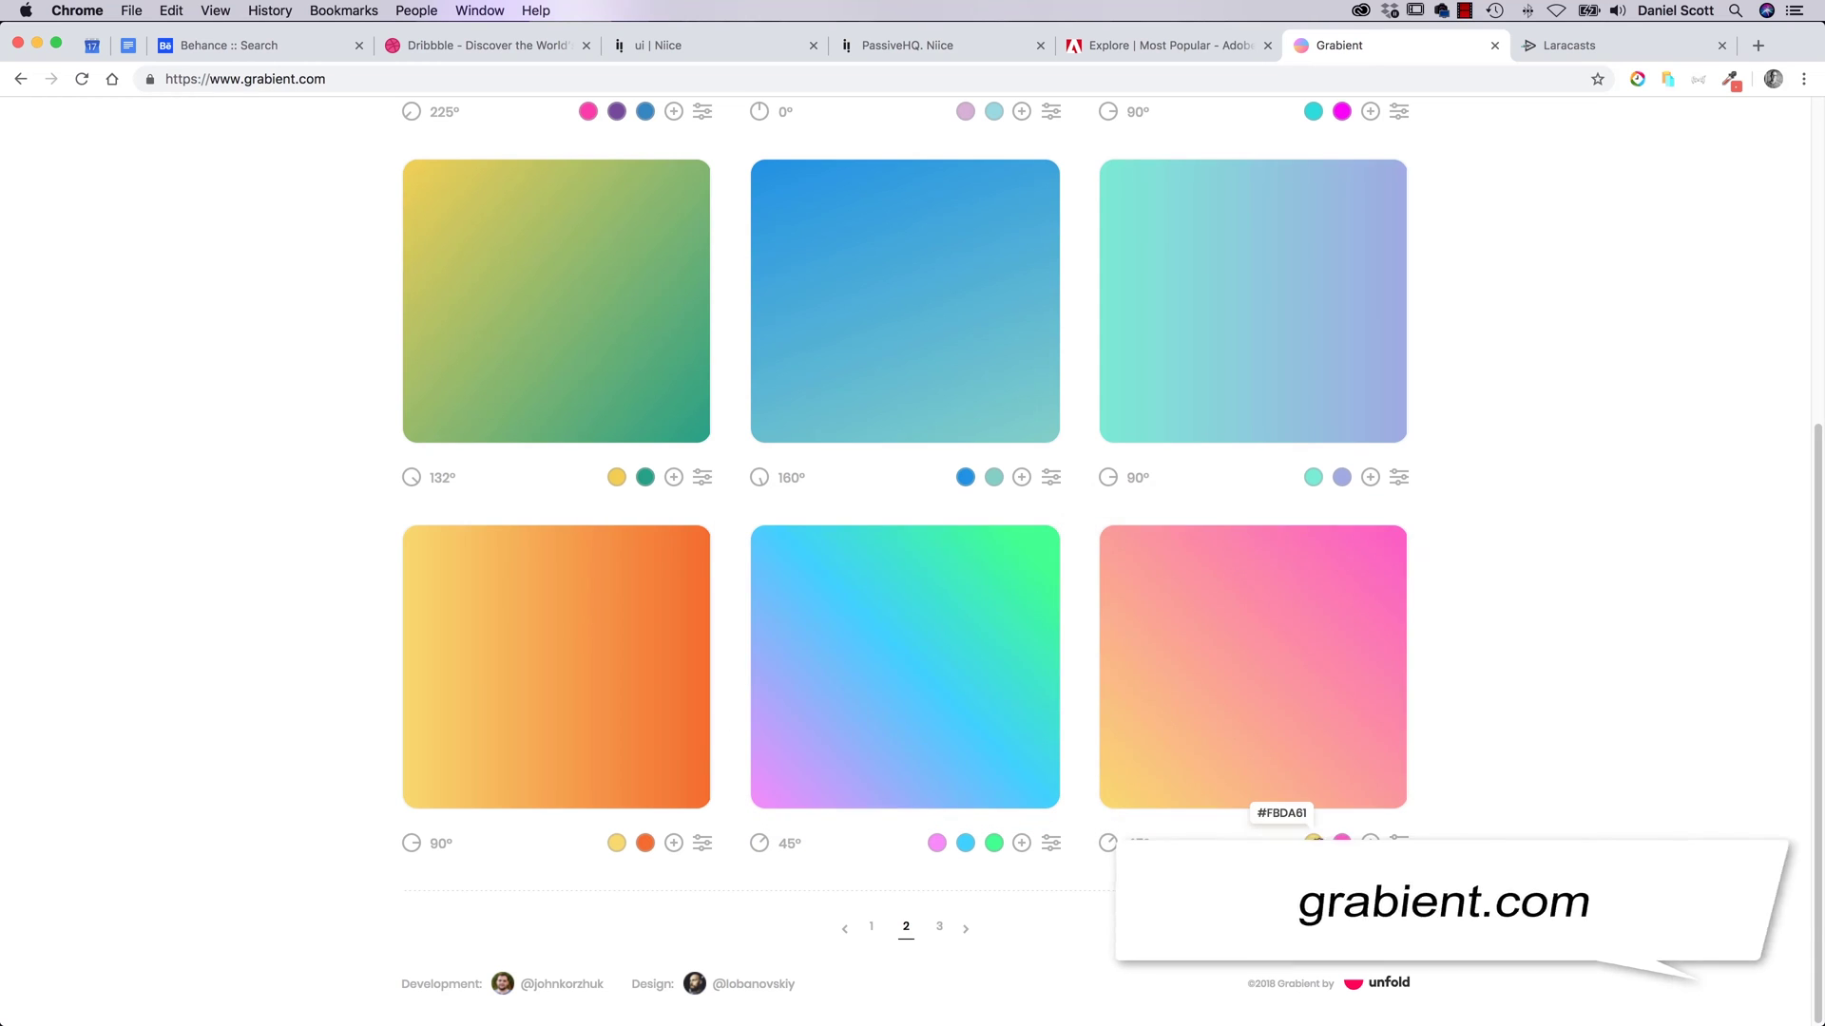
Step: Copy the yellow stop's hex value FBDA61 from the peach-to-pink gradient
{"action": "left_click", "coordinate": [1313, 844]}
{"action": "double_click", "coordinate": [1194, 781]}
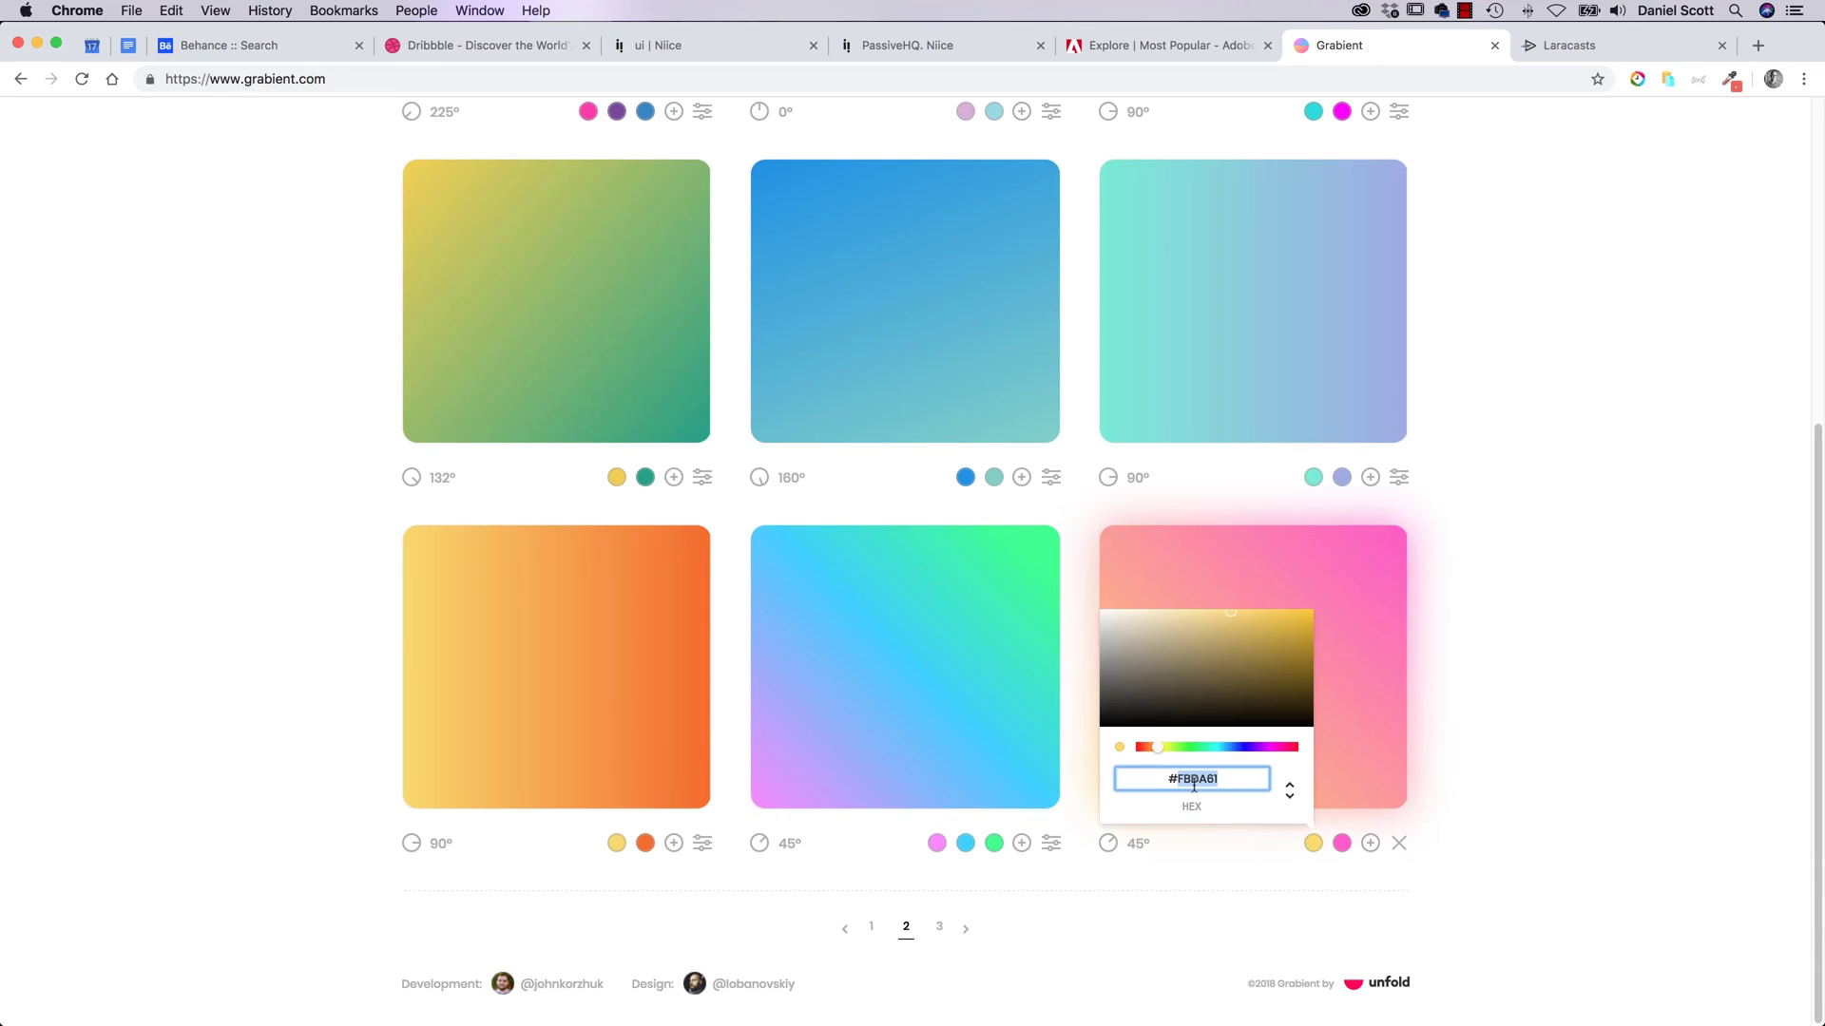
{"action": "key", "text": "super+c"}
{"action": "key", "text": "super+Tab"}
{"action": "key", "text": "super+Tab"}
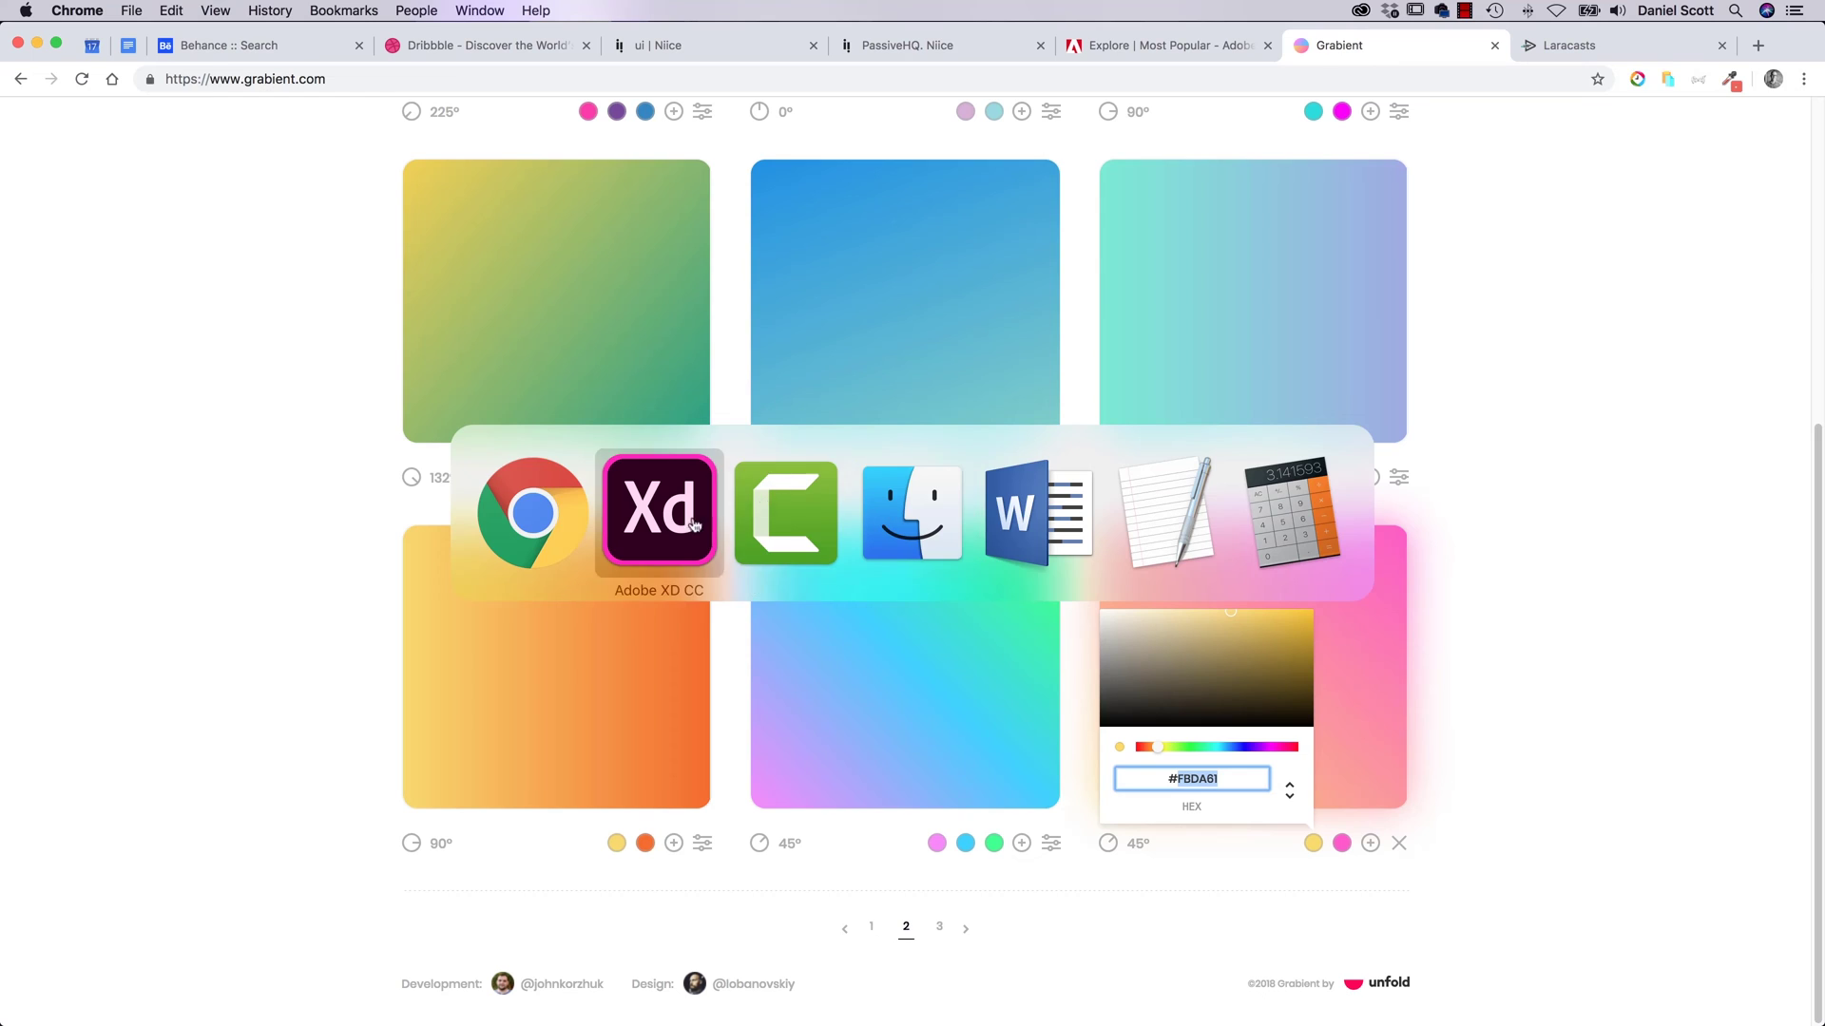
Step: Paste FBDA61 as the hero gradient's top stop colour
{"action": "left_click", "coordinate": [1651, 471]}
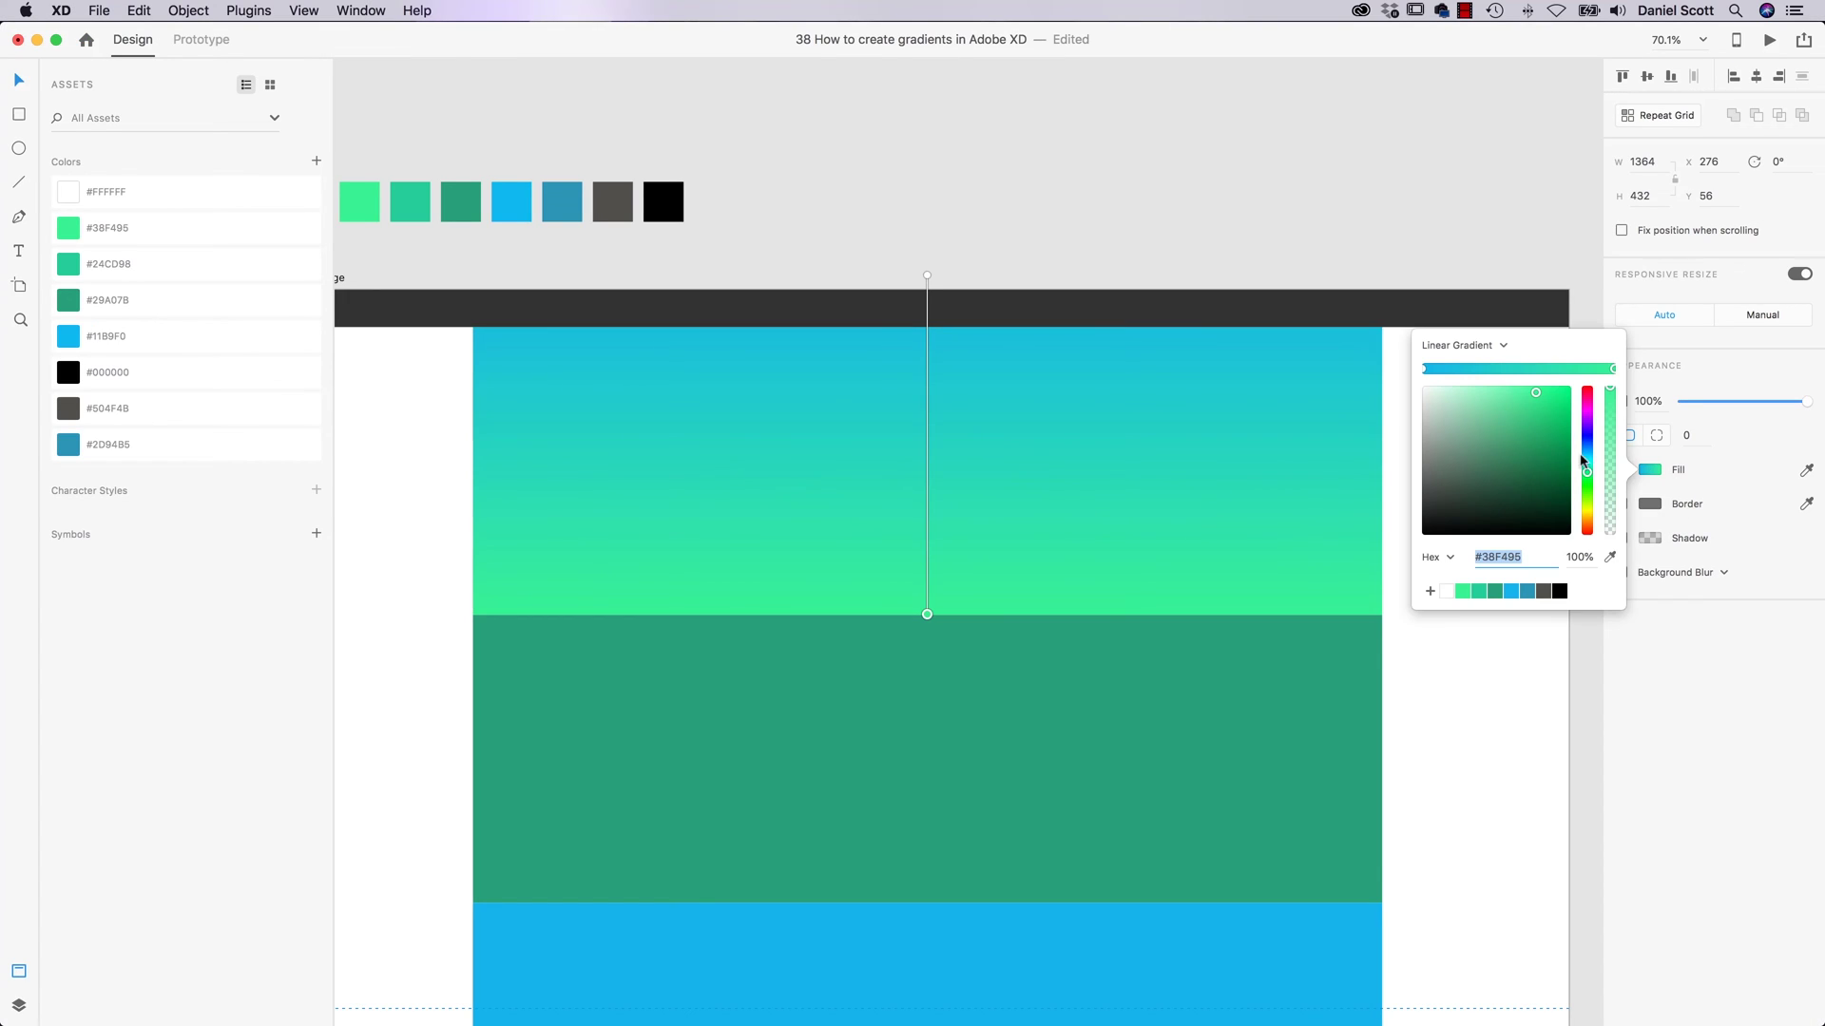
{"action": "left_click", "coordinate": [1425, 370]}
{"action": "key", "text": "super+v"}
{"action": "key", "text": "Return"}
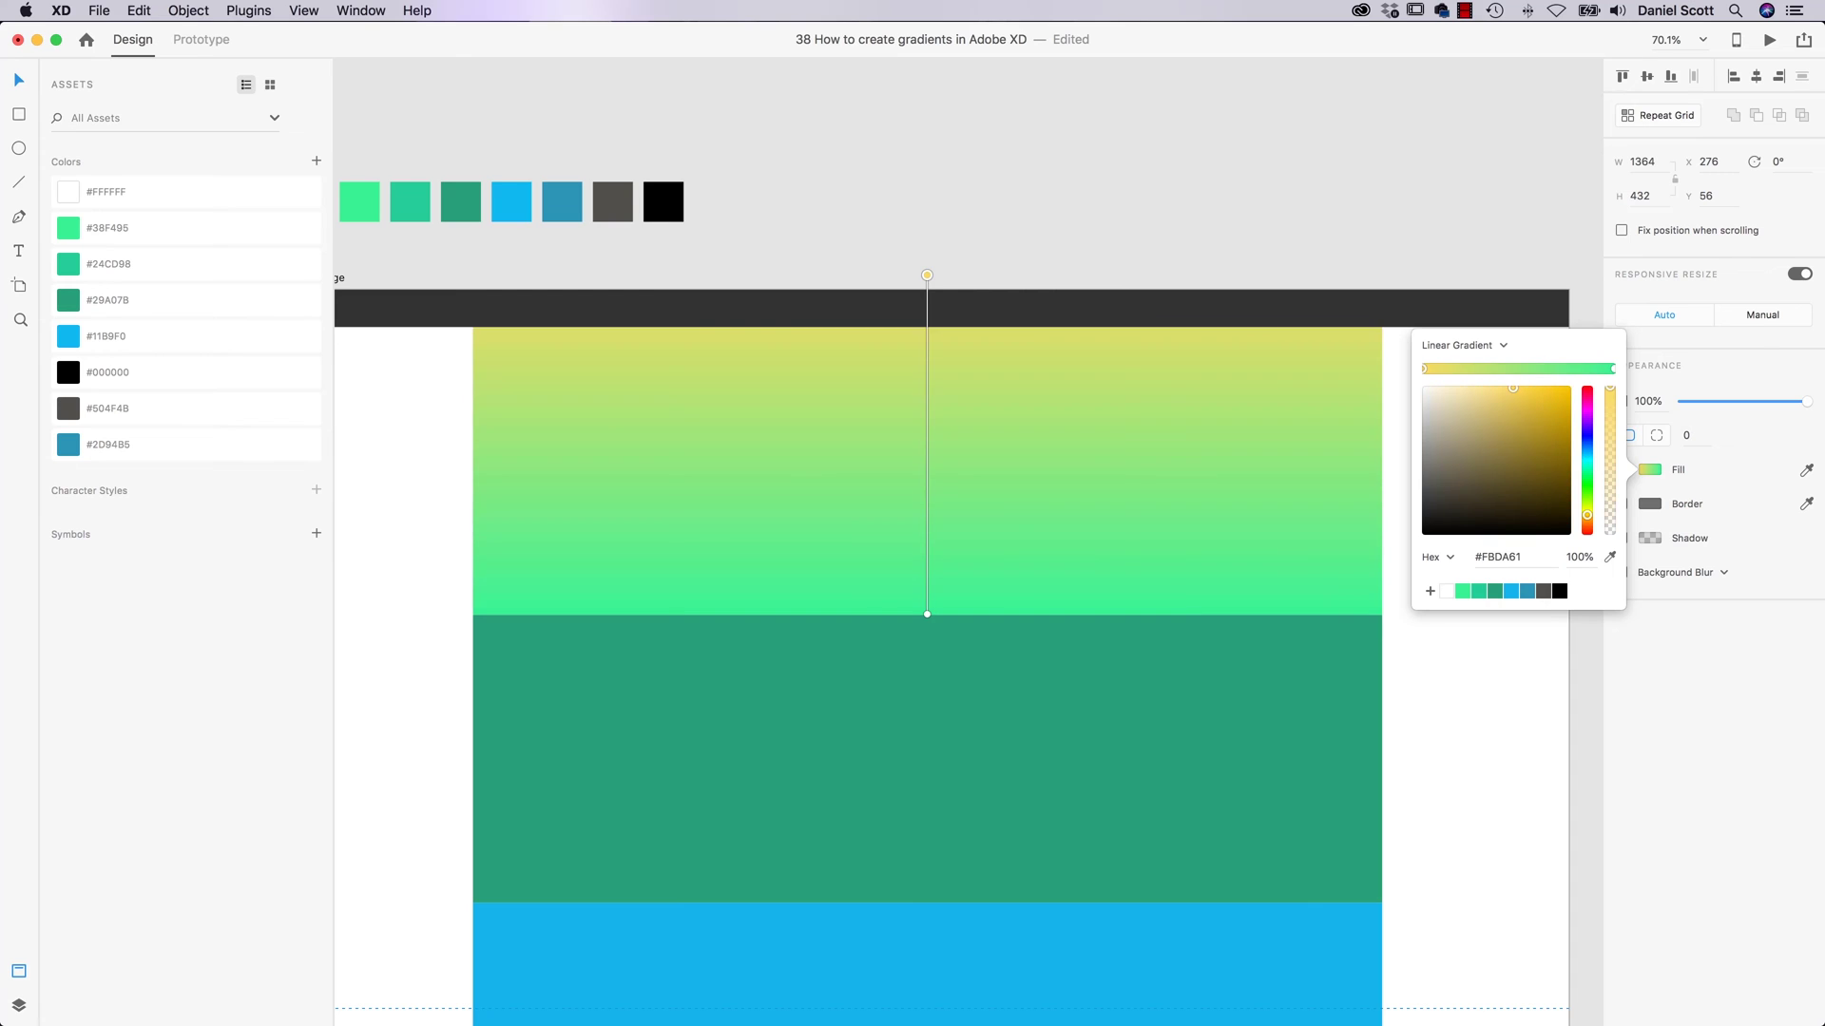
Step: Copy the pink stop's hex value FF5ACD from the same Grabient gradient
{"action": "key", "text": "super+Tab"}
{"action": "left_click", "coordinate": [1343, 842]}
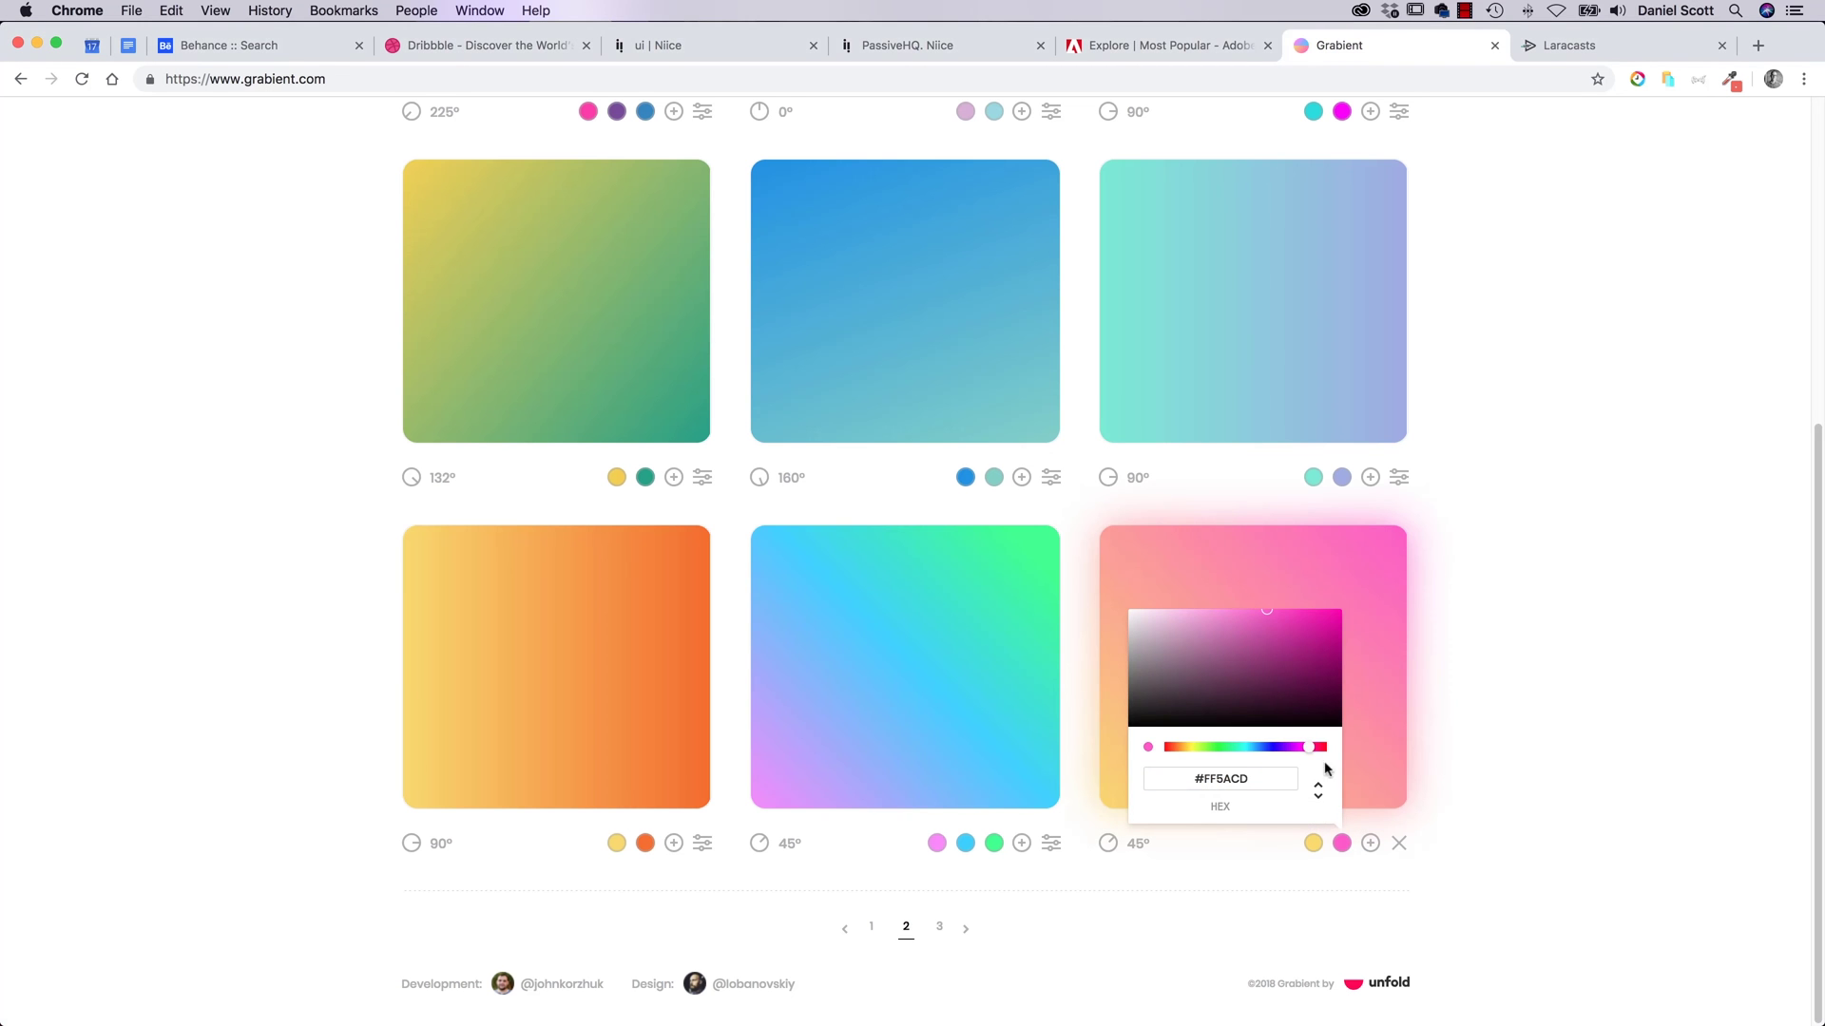
{"action": "double_click", "coordinate": [1226, 779]}
{"action": "key", "text": "super+c"}
{"action": "key", "text": "super+Tab"}
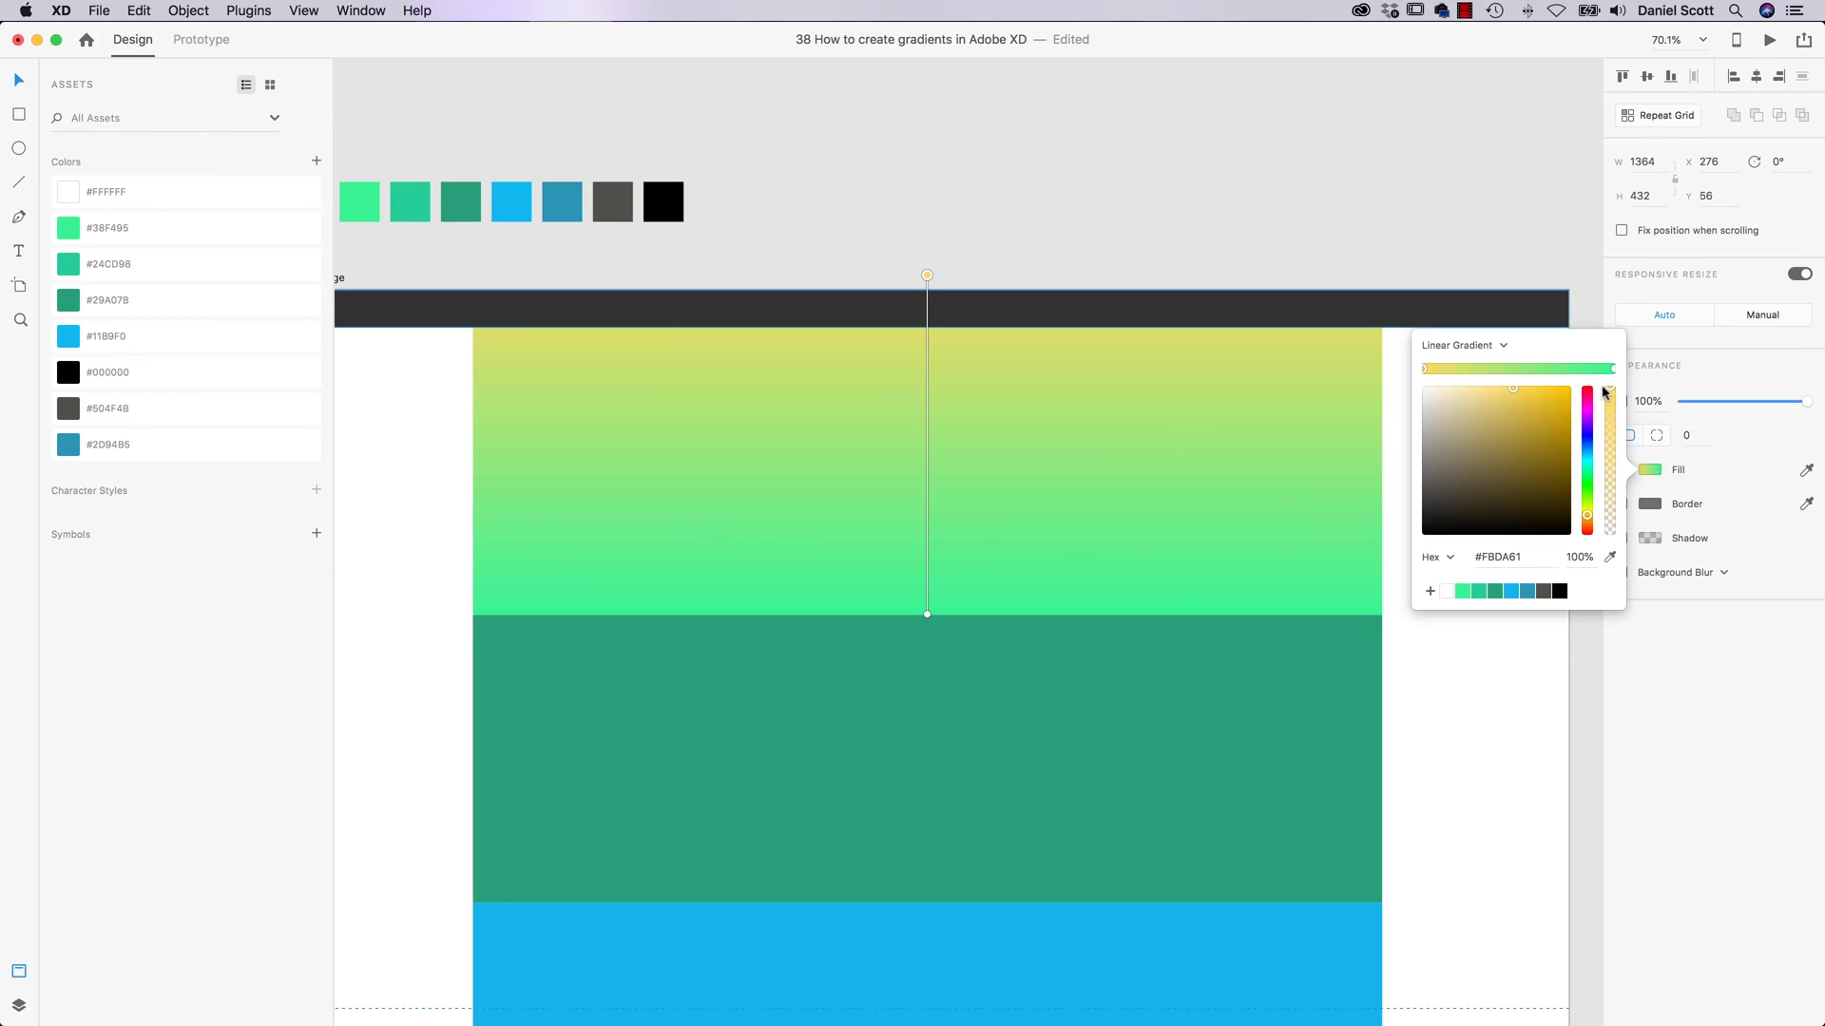
Step: Close the colour picker and undo the yellow, restoring the cyan top stop
{"action": "left_click", "coordinate": [1440, 268]}
{"action": "key", "text": "super+z"}
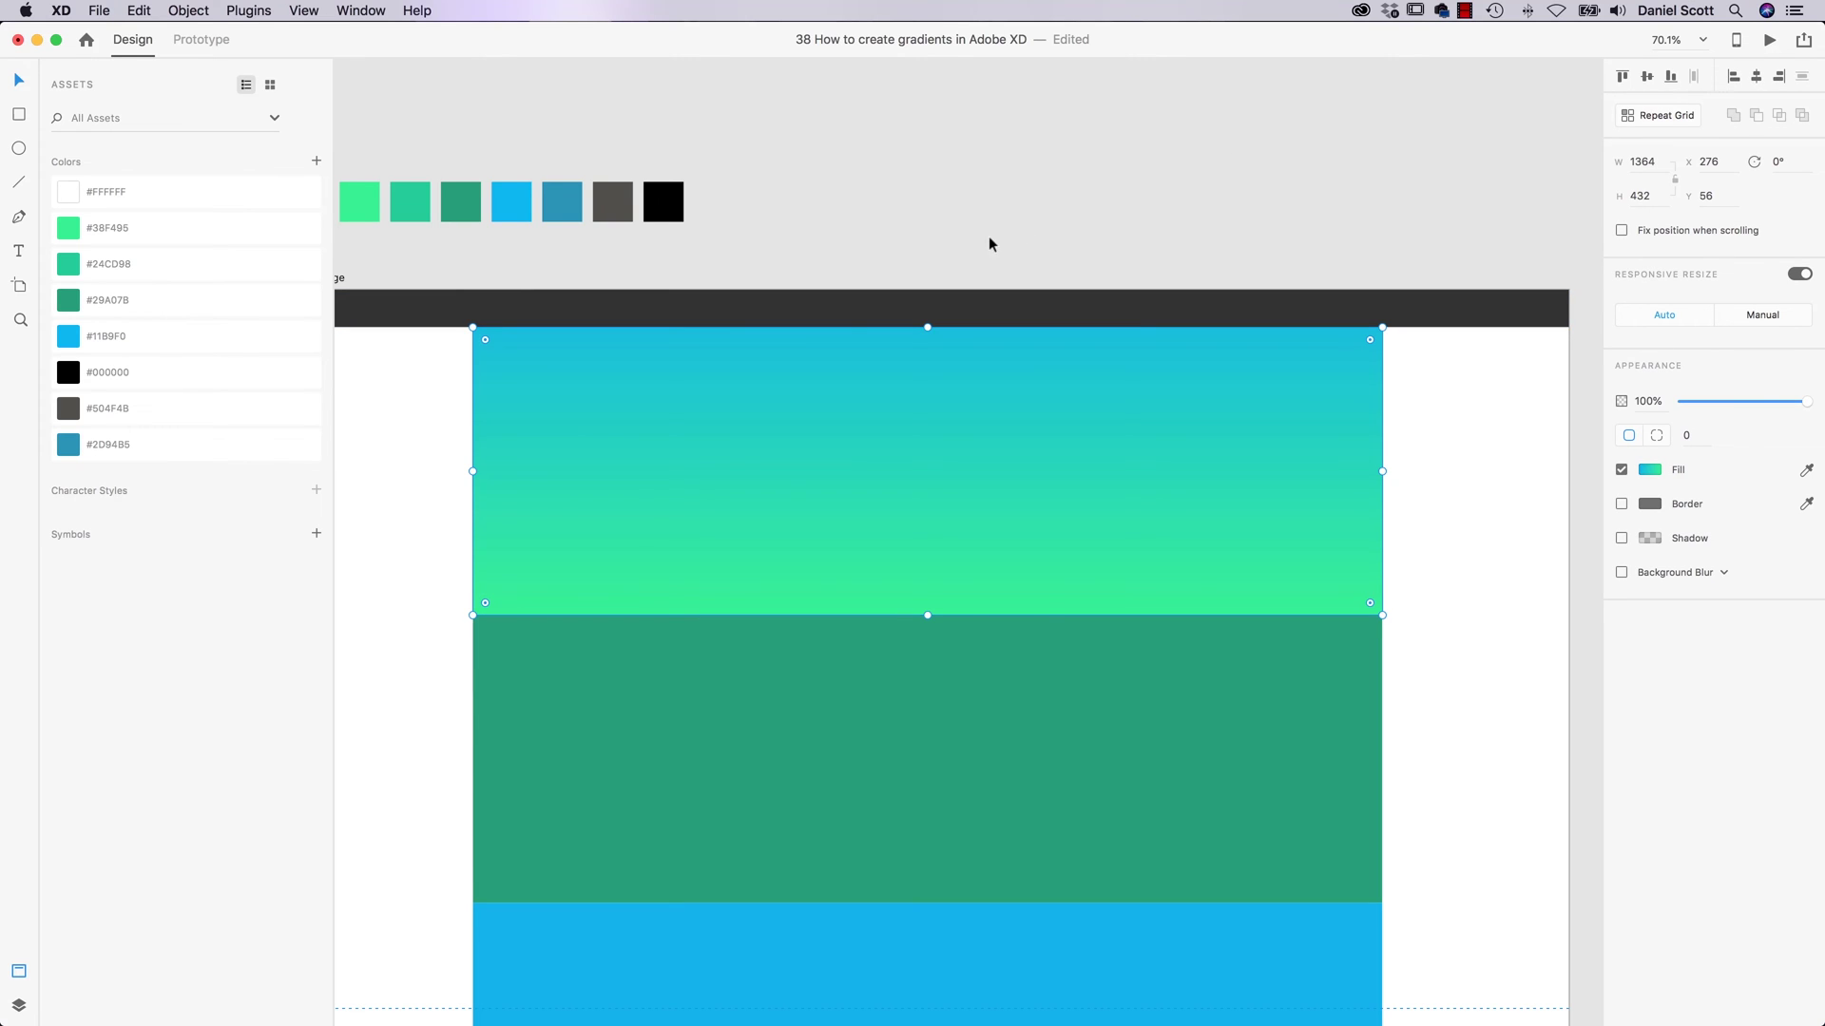
{"action": "key", "text": "super+Tab"}
{"action": "key", "text": "super+Tab"}
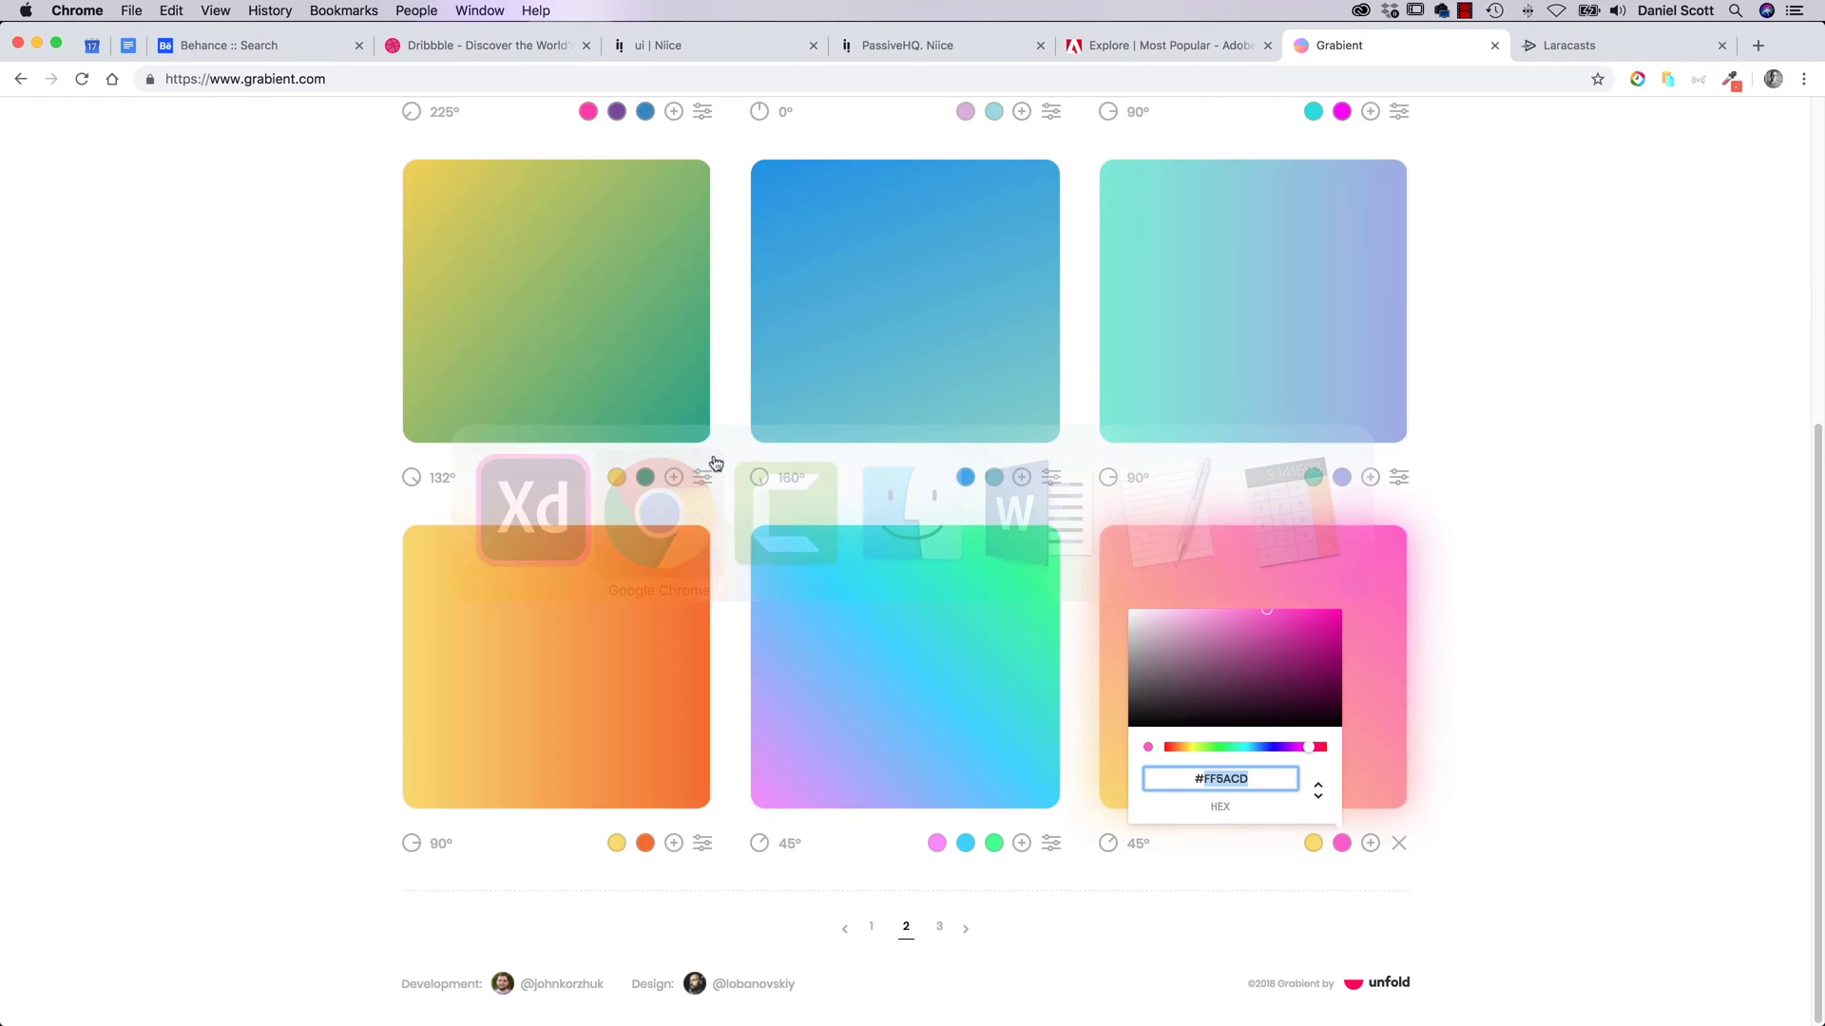
Step: Browse Dribbble, the Niice and PassiveHQ boards, and Behance UI results, then Laracasts
{"action": "left_click", "coordinate": [485, 45]}
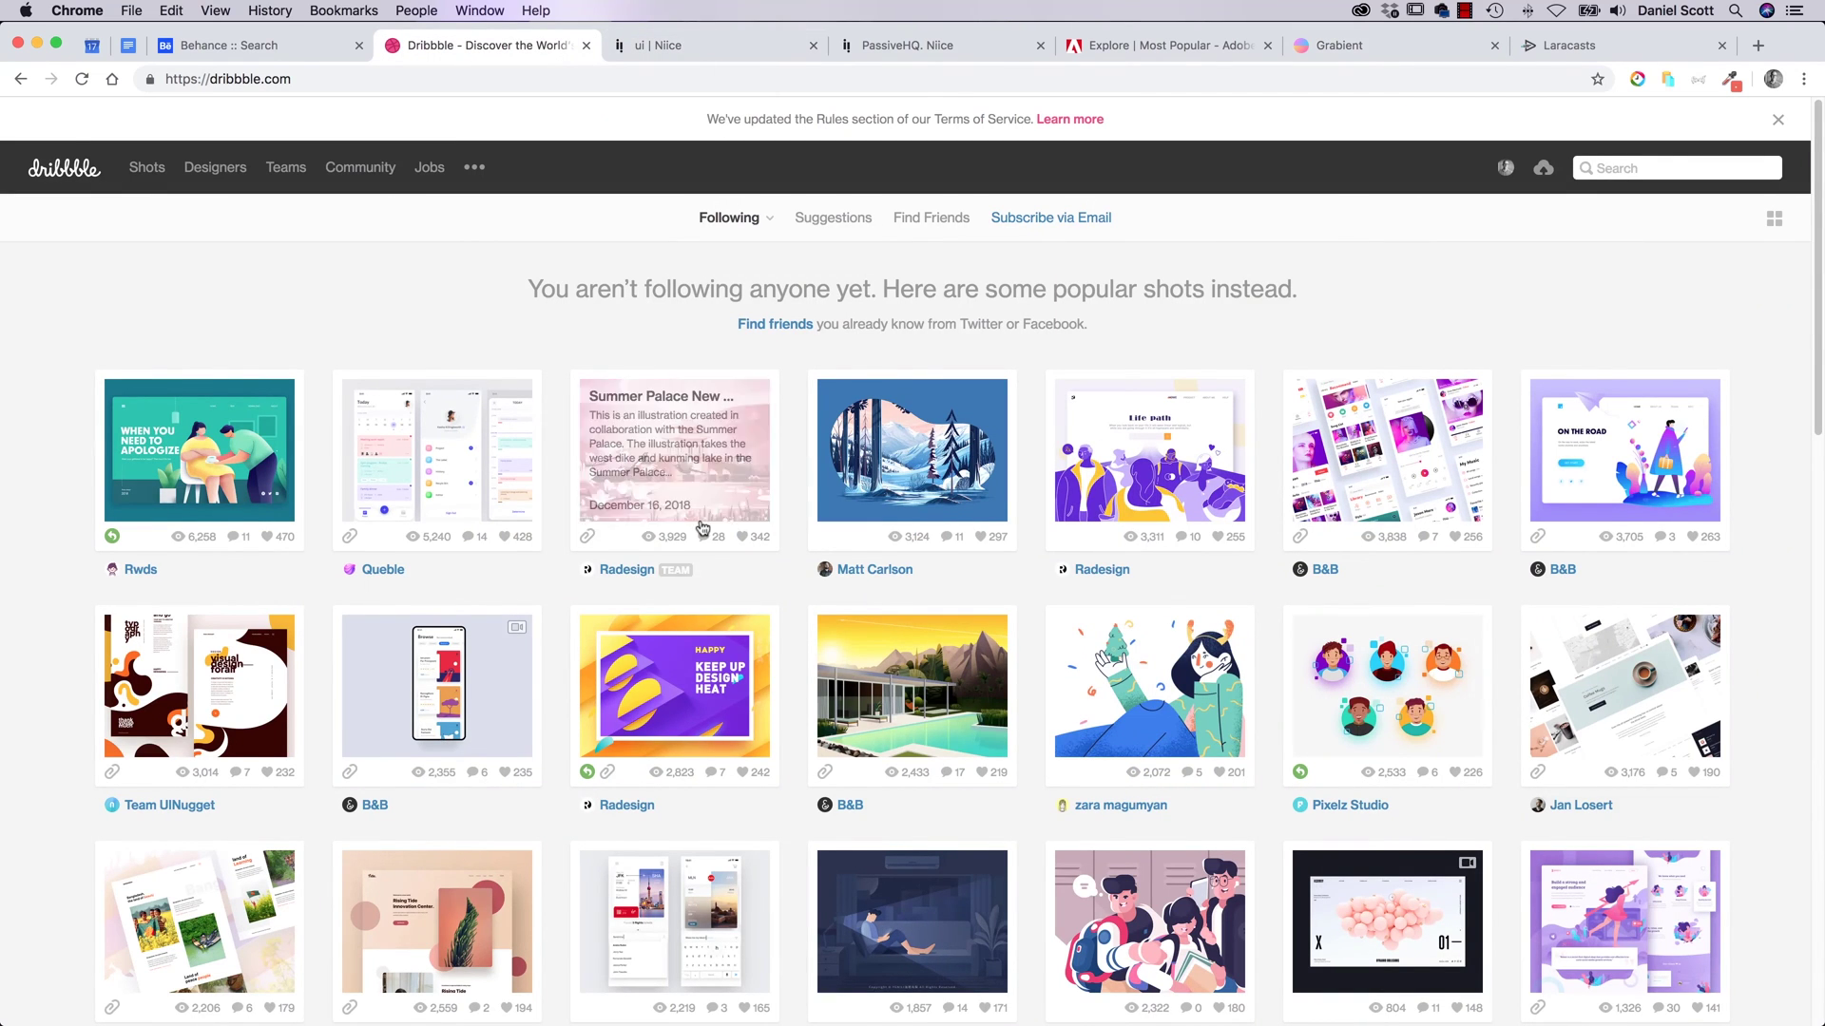
{"action": "scroll", "coordinate": [670, 470], "scroll_direction": "down", "scroll_amount": 4}
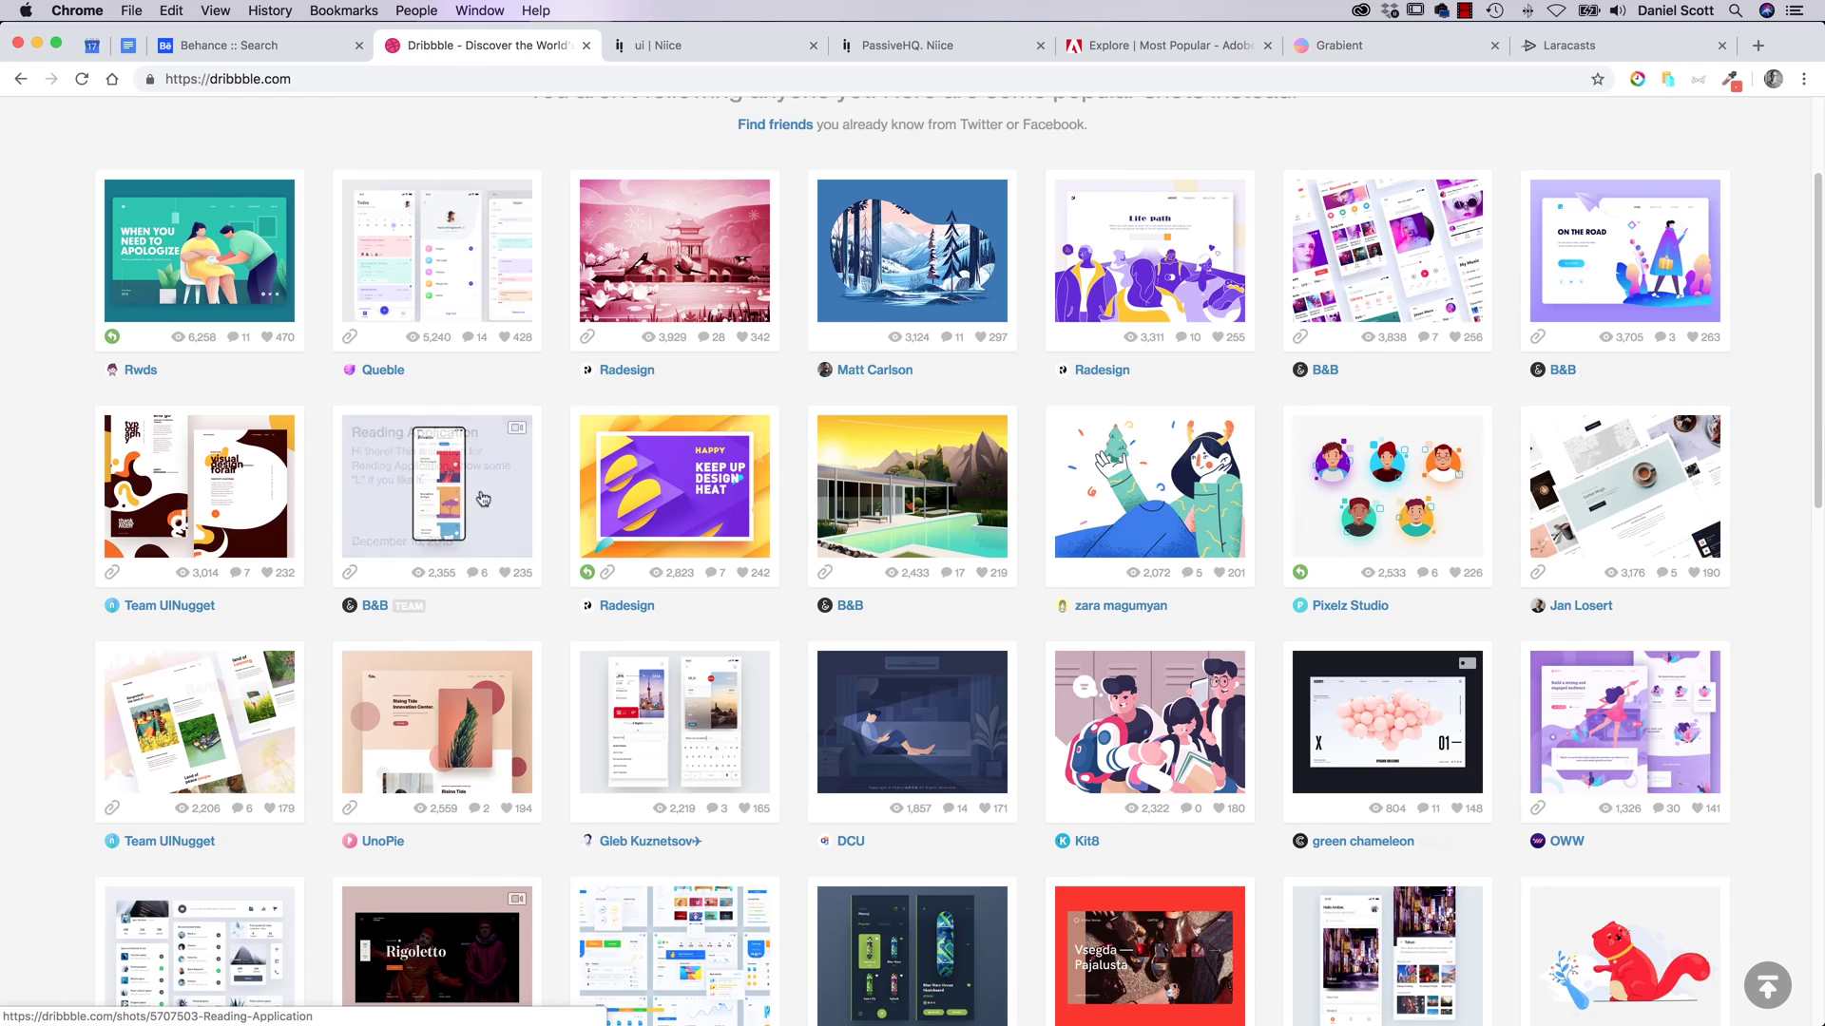
{"action": "scroll", "coordinate": [670, 471], "scroll_direction": "down", "scroll_amount": 5}
{"action": "scroll", "coordinate": [600, 513], "scroll_direction": "down", "scroll_amount": 5}
{"action": "scroll", "coordinate": [600, 513], "scroll_direction": "down", "scroll_amount": 2}
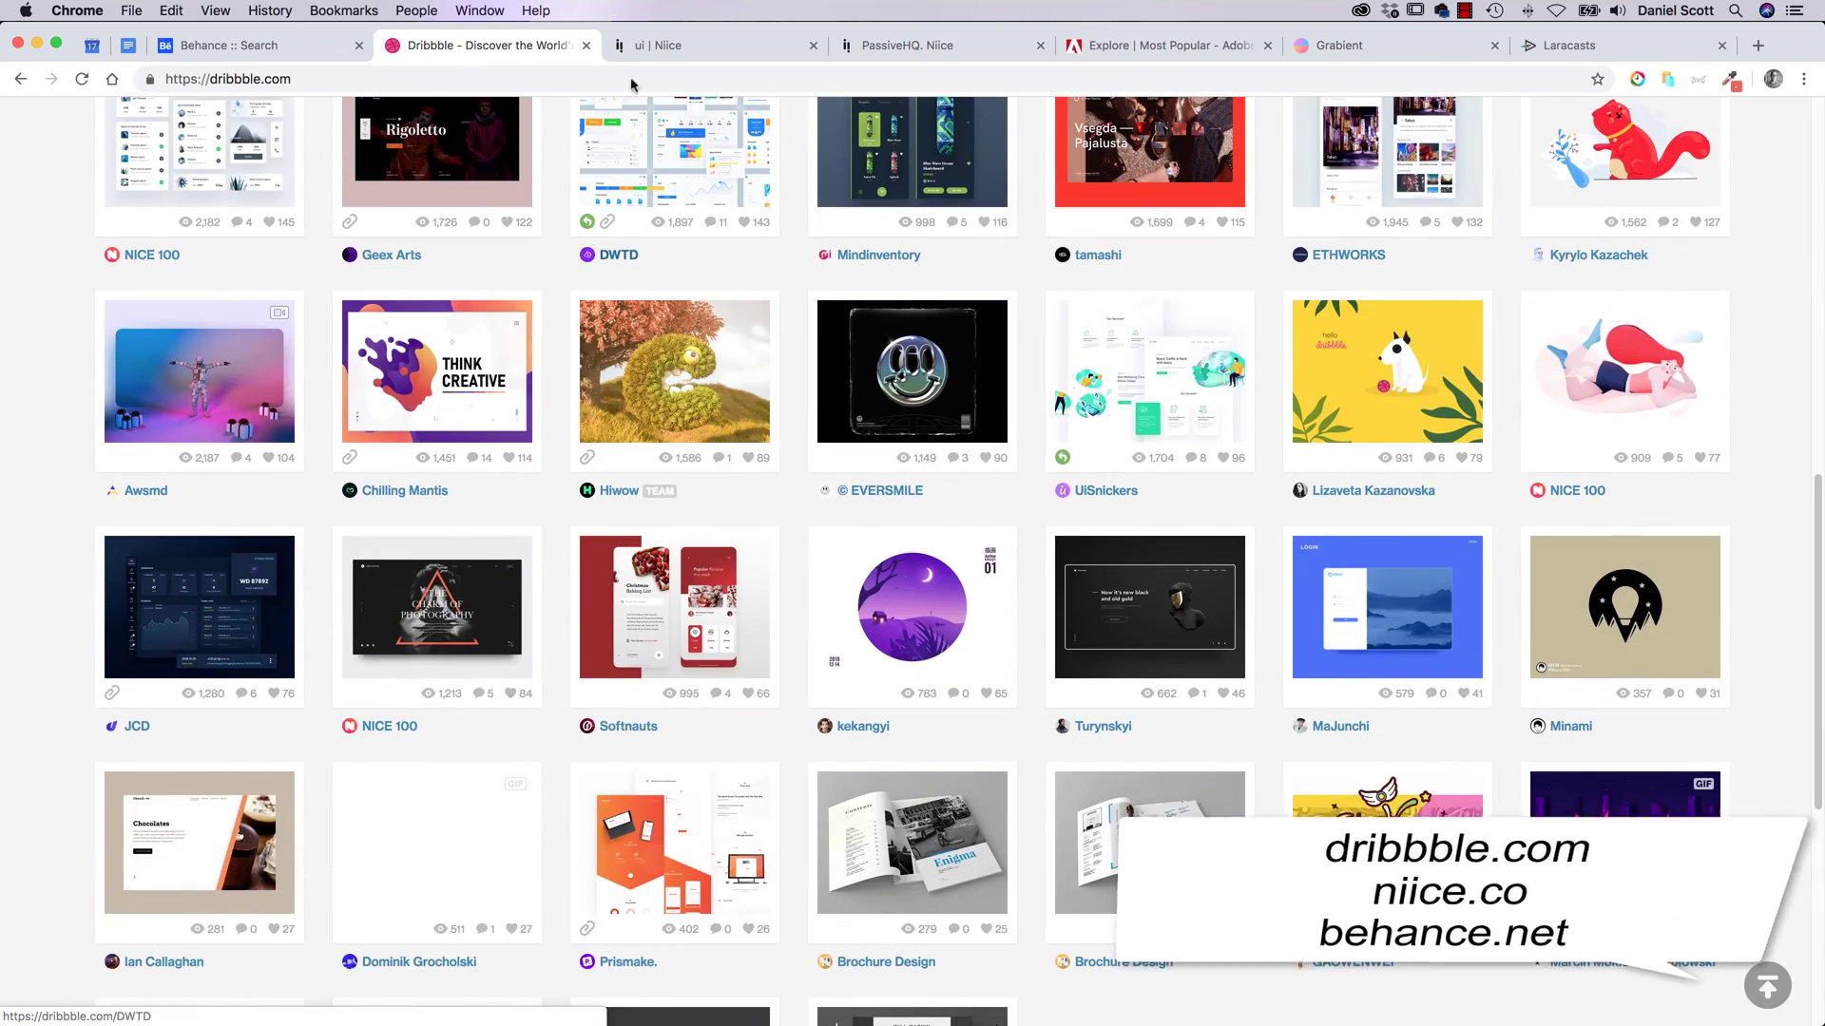
{"action": "left_click", "coordinate": [685, 45]}
{"action": "left_click", "coordinate": [908, 44]}
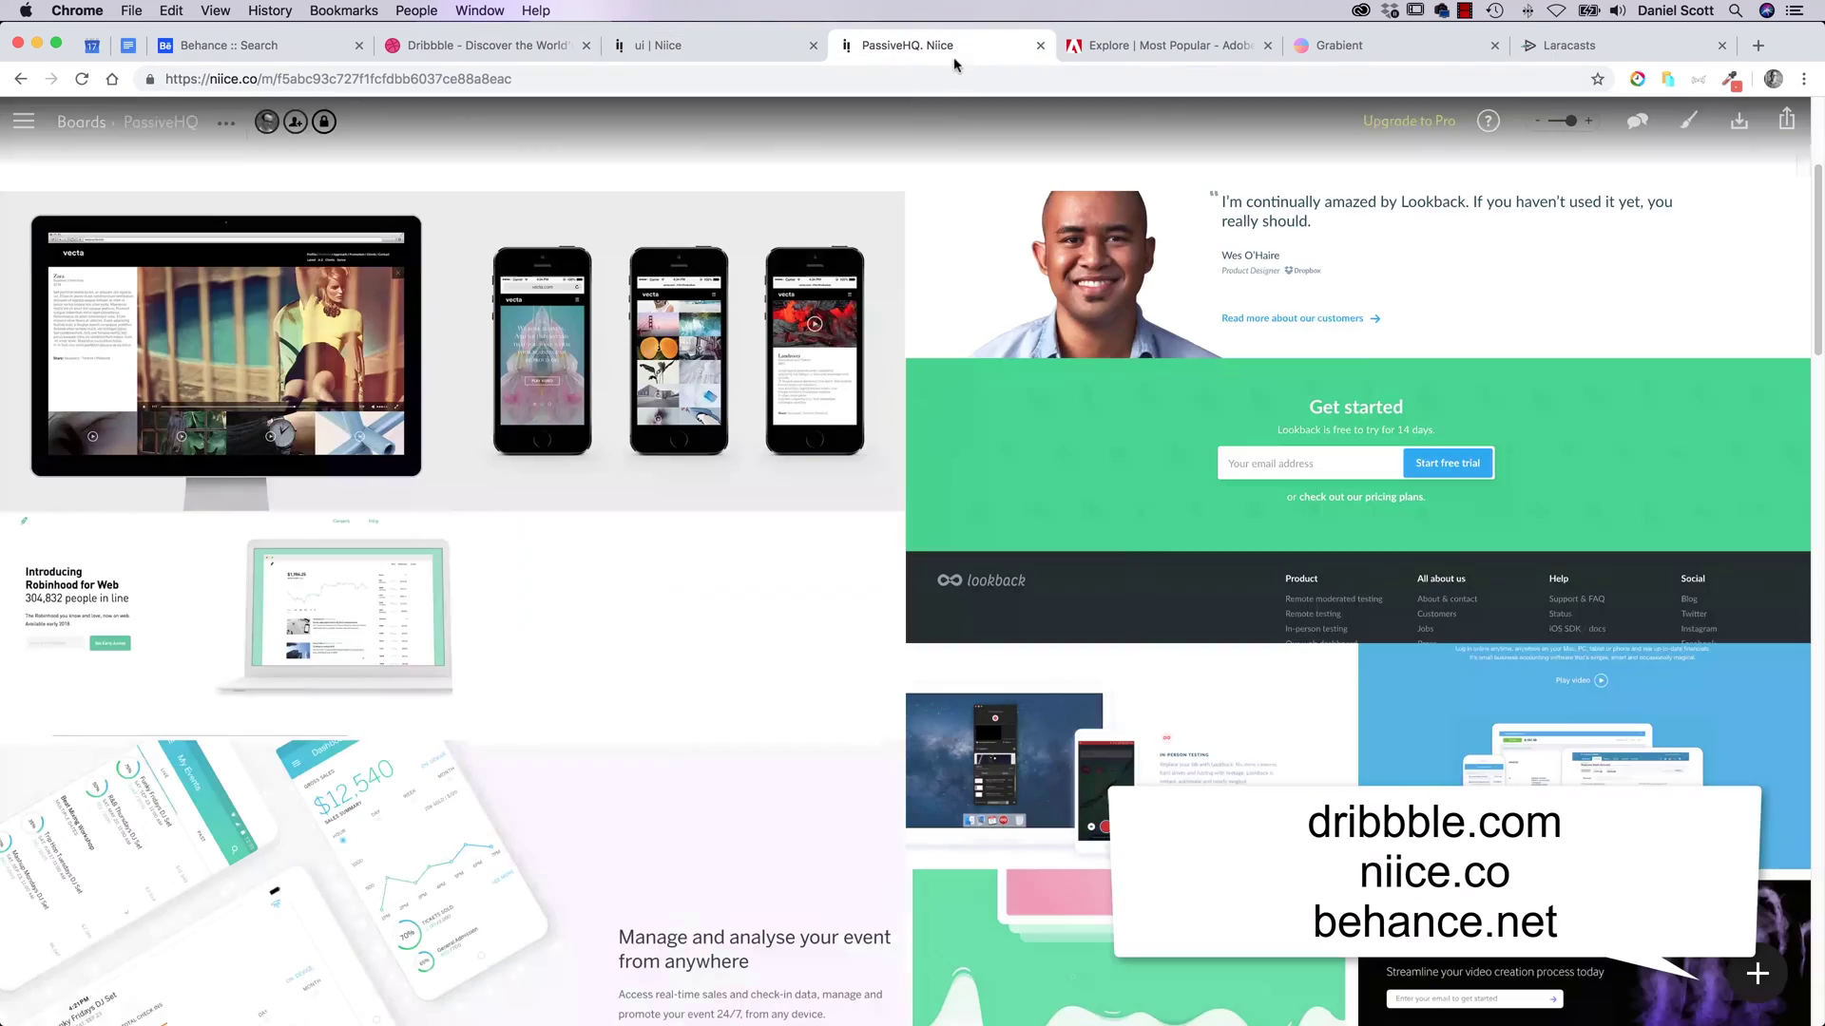
{"action": "left_click", "coordinate": [215, 45]}
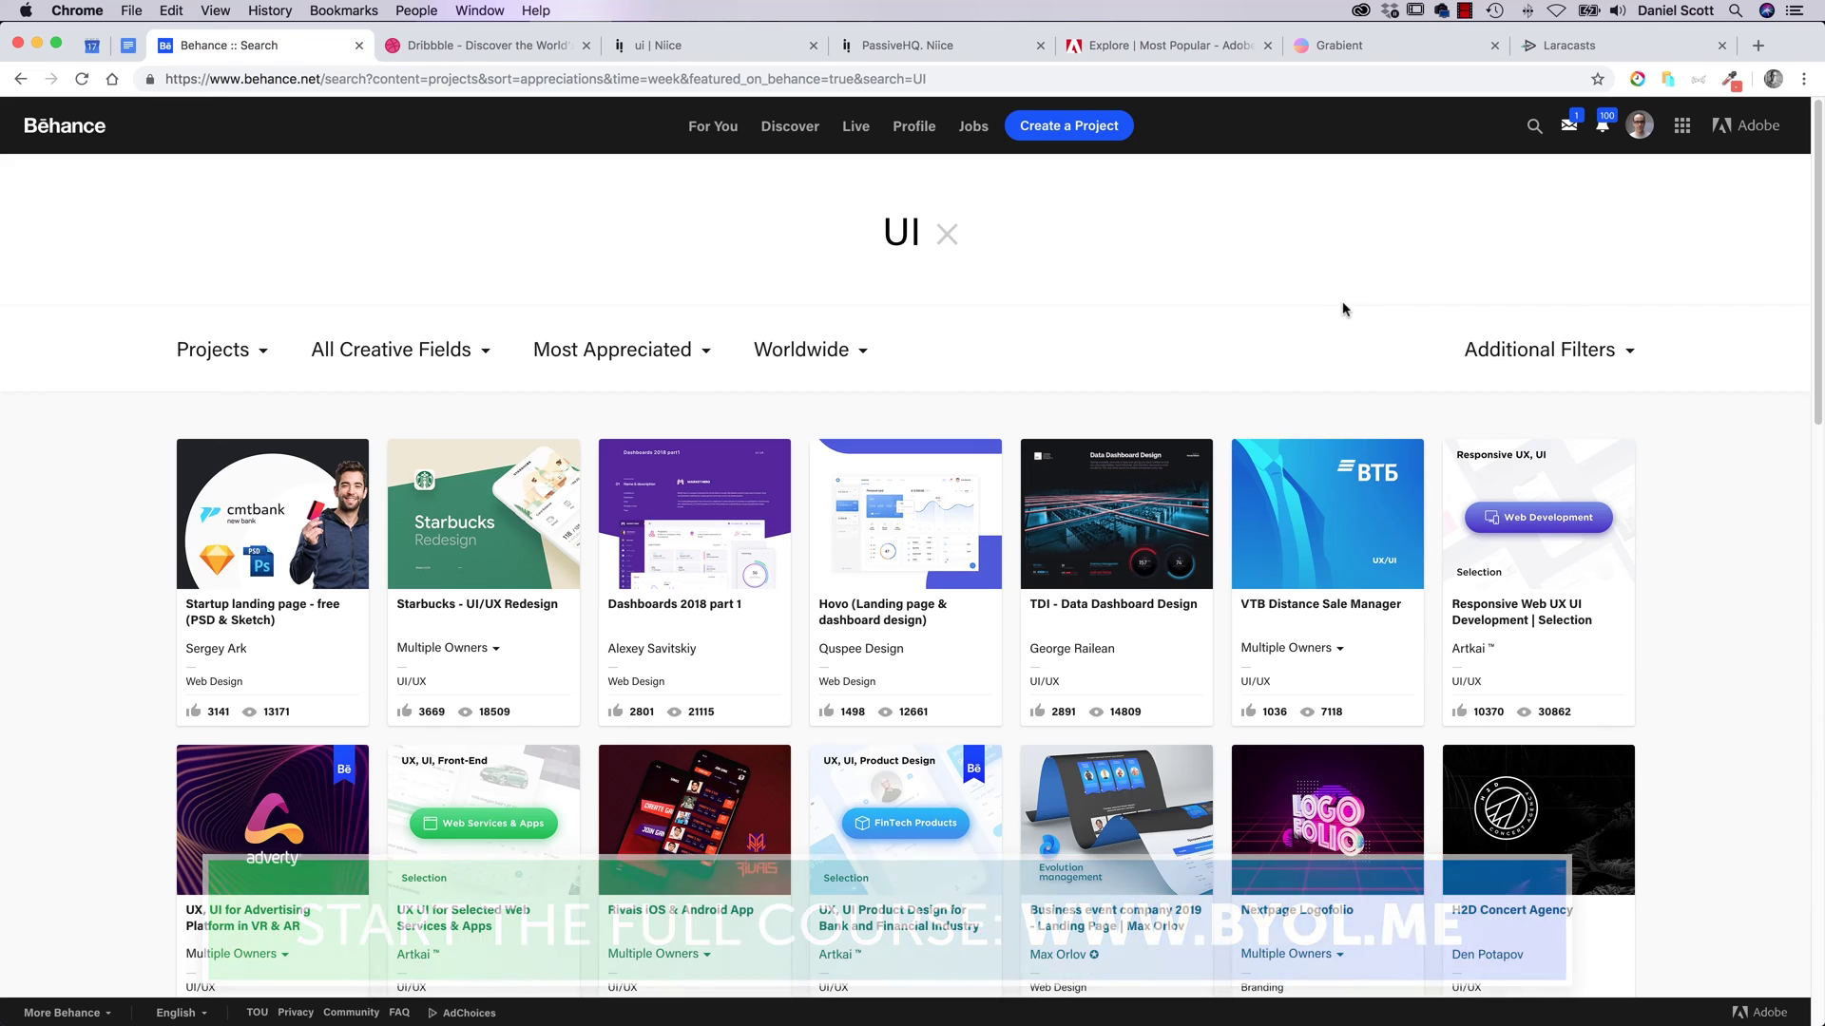
{"action": "left_click", "coordinate": [1569, 45]}
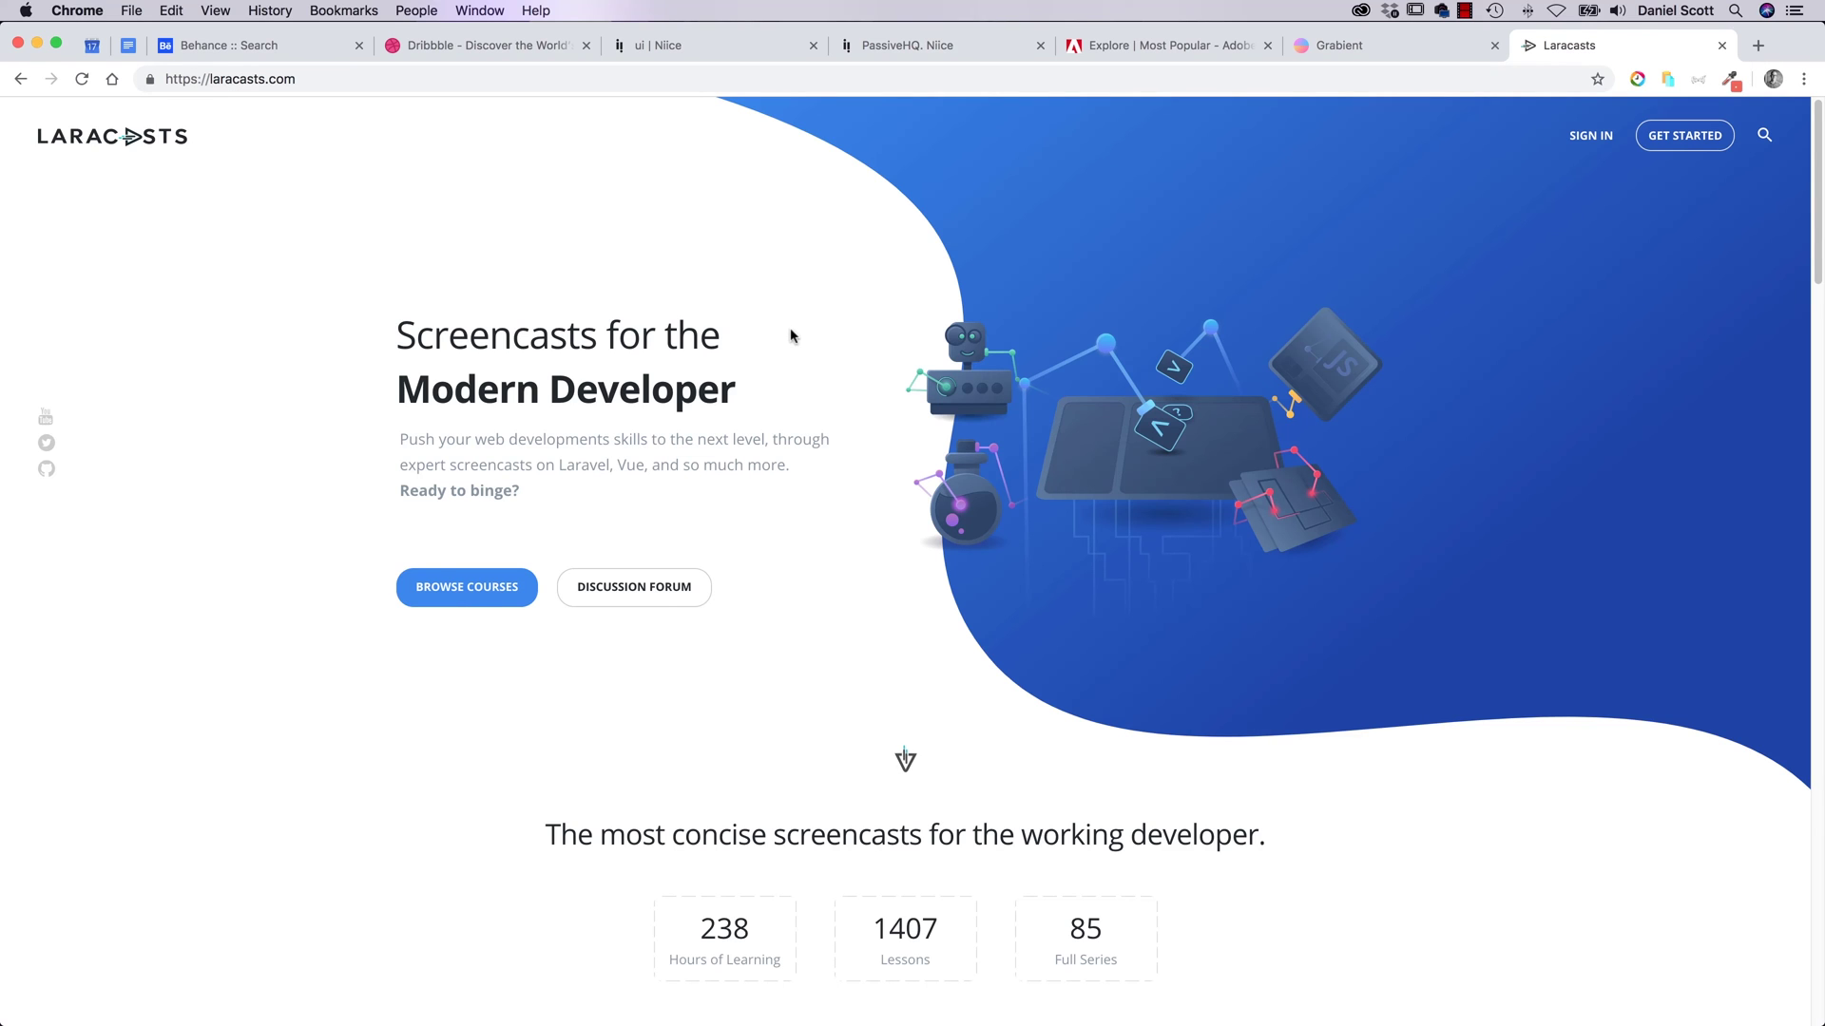
{"action": "scroll", "coordinate": [796, 393], "scroll_direction": "down", "scroll_amount": 3}
{"action": "scroll", "coordinate": [795, 393], "scroll_direction": "down", "scroll_amount": 8}
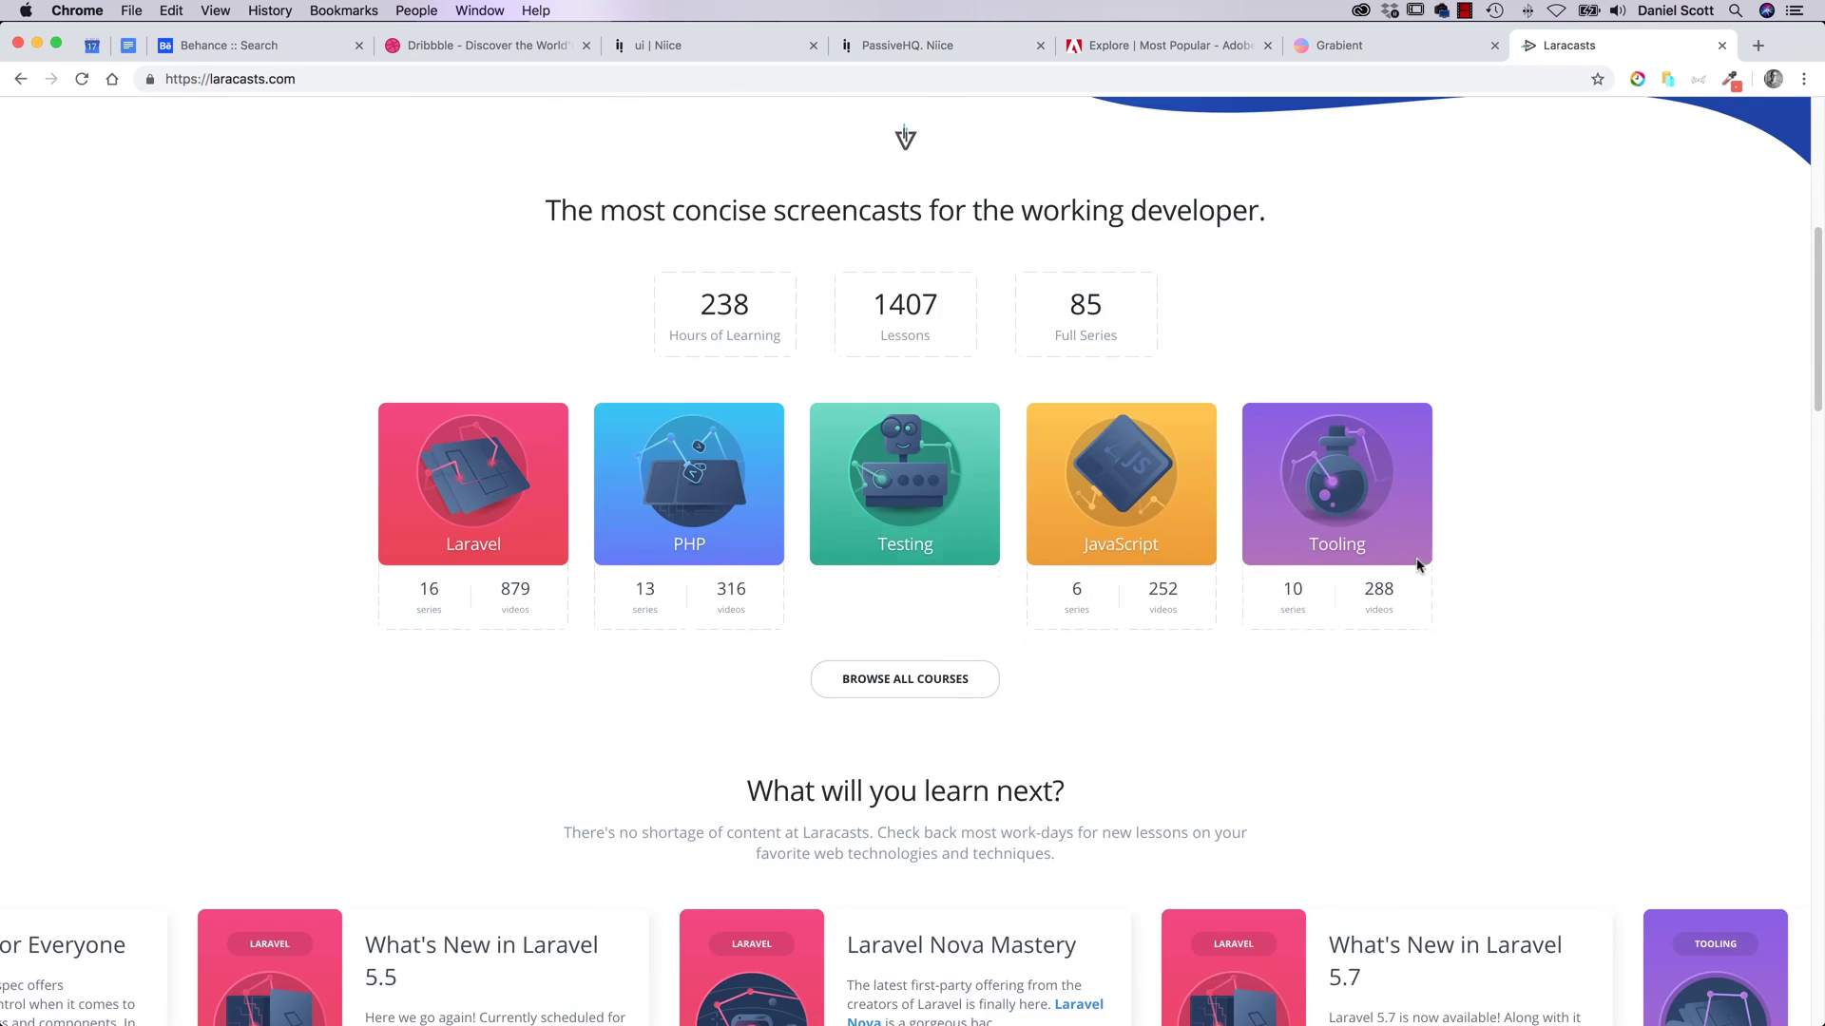
{"action": "scroll", "coordinate": [1565, 542], "scroll_direction": "down", "scroll_amount": 5}
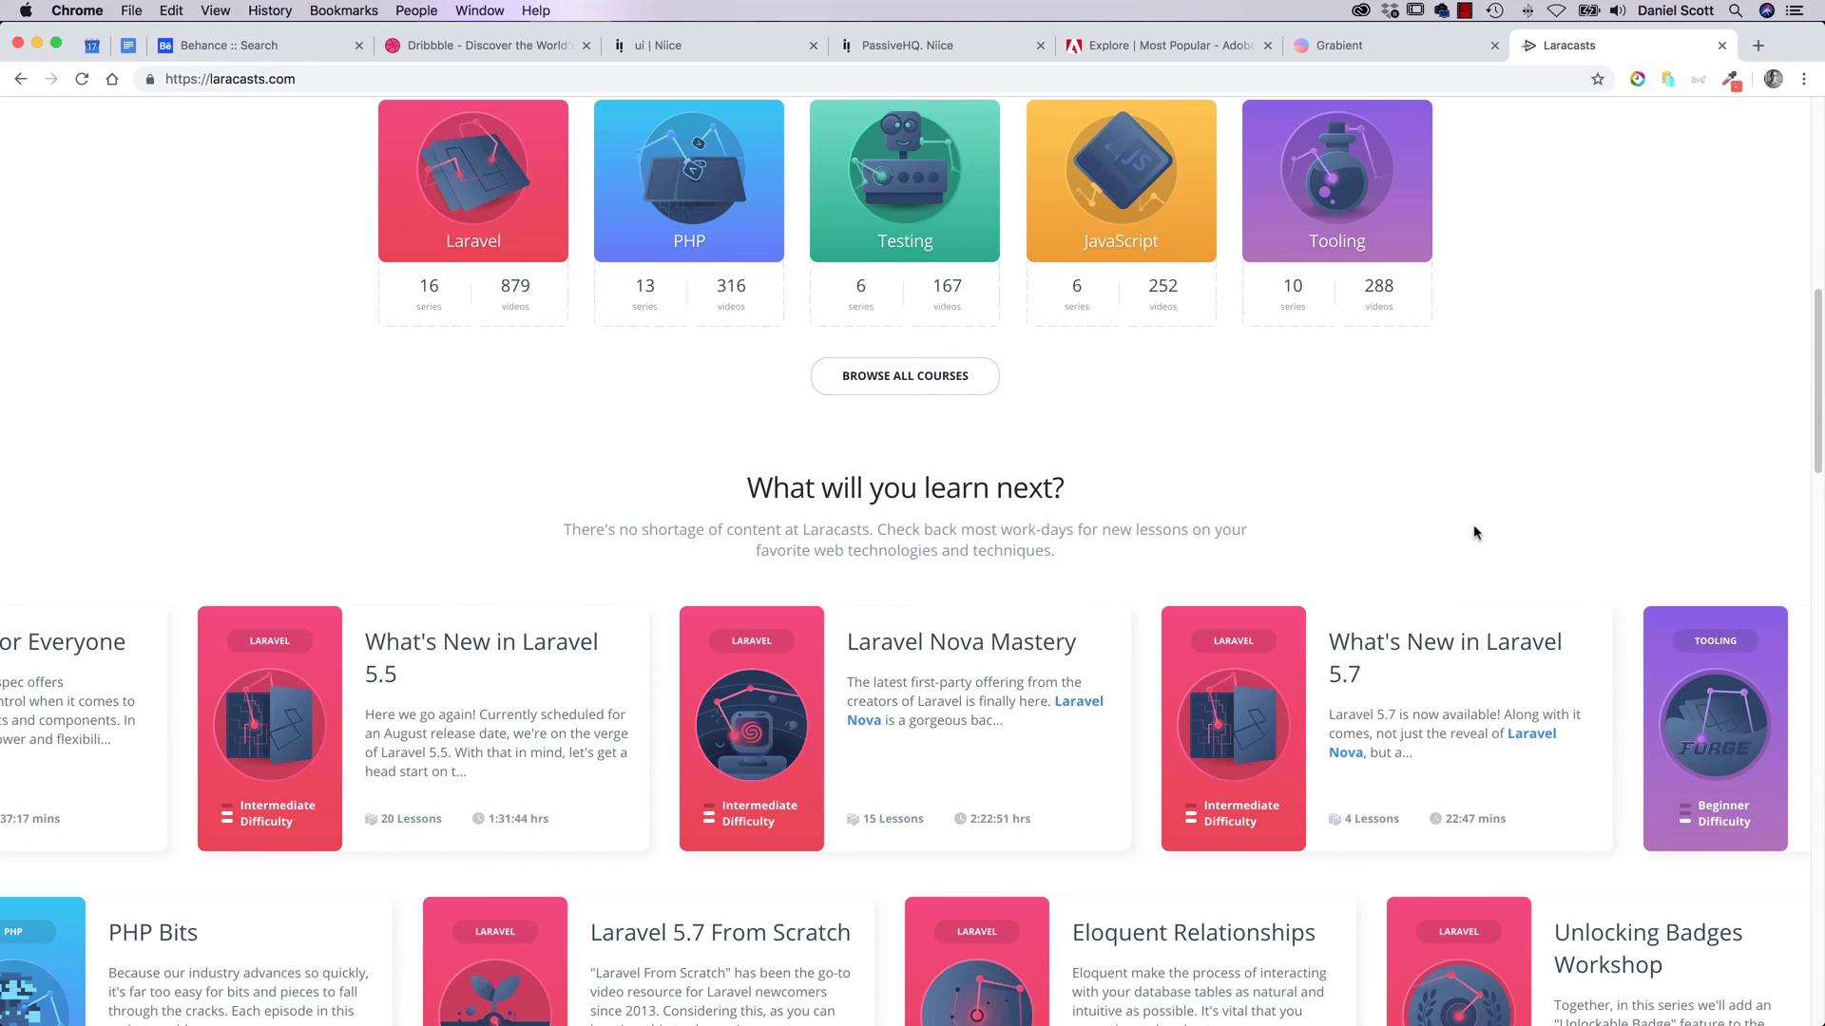
{"action": "scroll", "coordinate": [1475, 532], "scroll_direction": "down", "scroll_amount": 5}
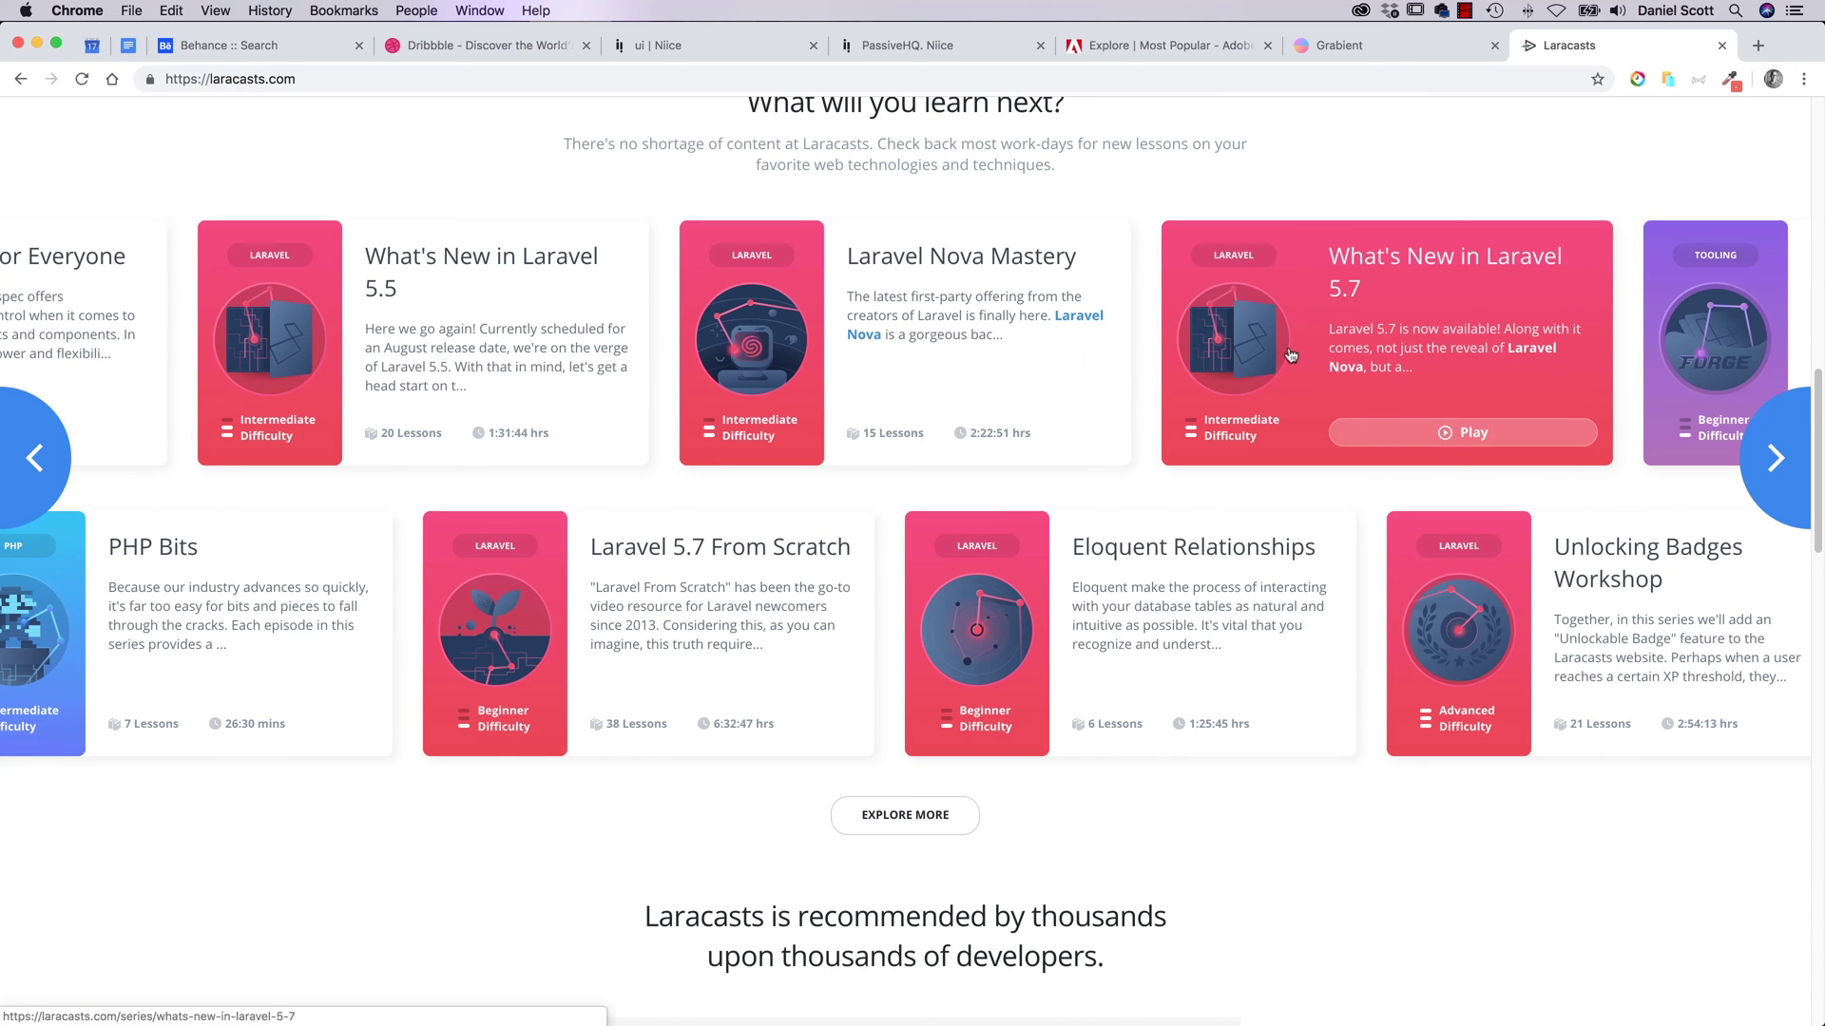
{"action": "mouse_move", "coordinate": [418, 728]}
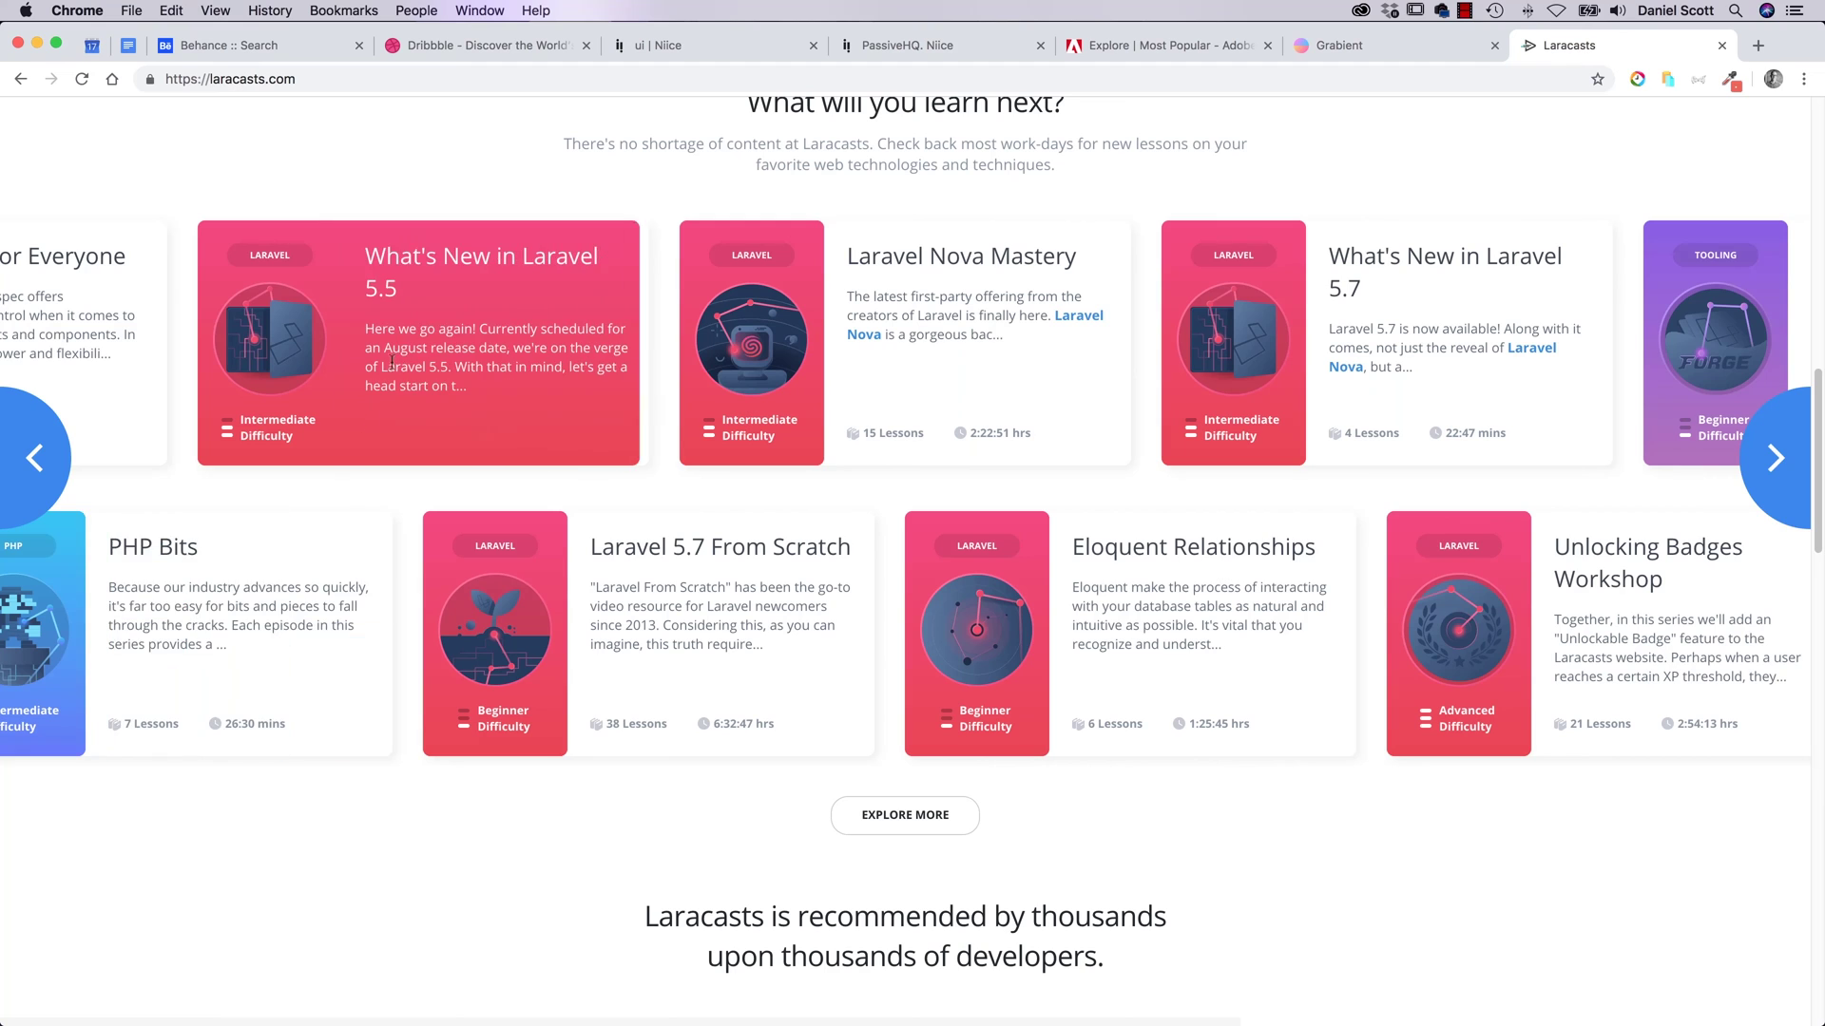
{"action": "scroll", "coordinate": [438, 414], "scroll_direction": "up", "scroll_amount": 4}
{"action": "scroll", "coordinate": [438, 414], "scroll_direction": "up", "scroll_amount": 6}
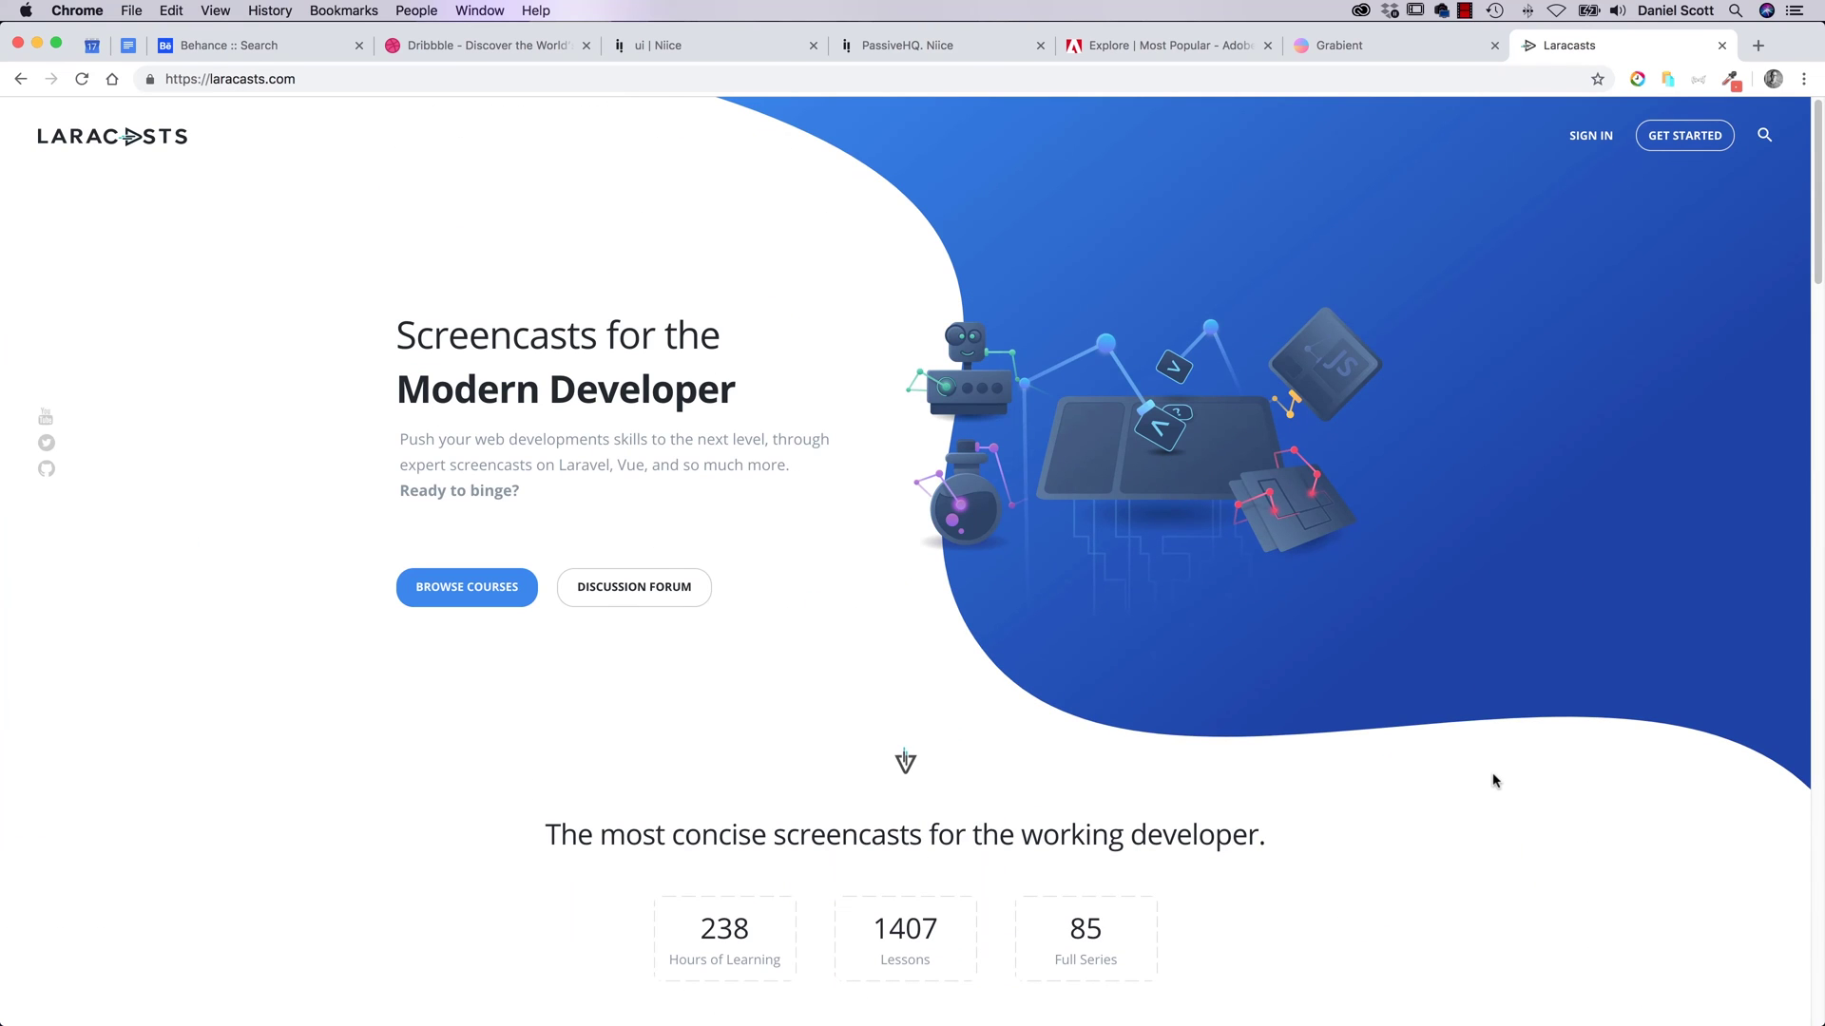